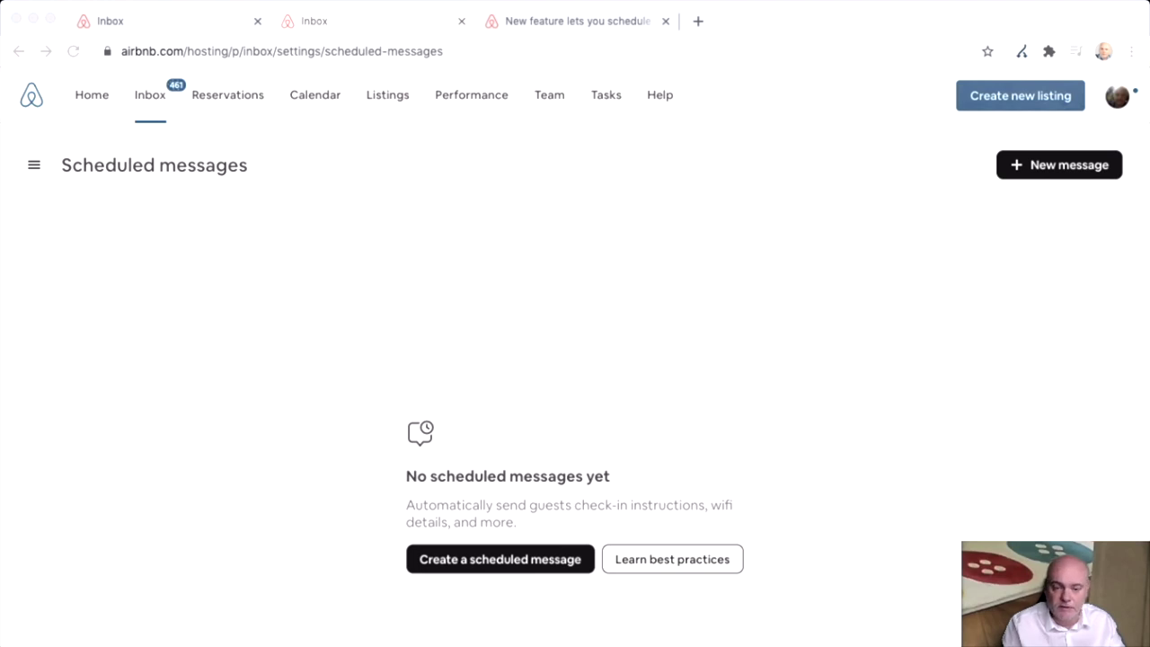
Step: Open the scheduled messages from the guest conversation in the inbox and start creating a scheduled message
key("super+Tab")
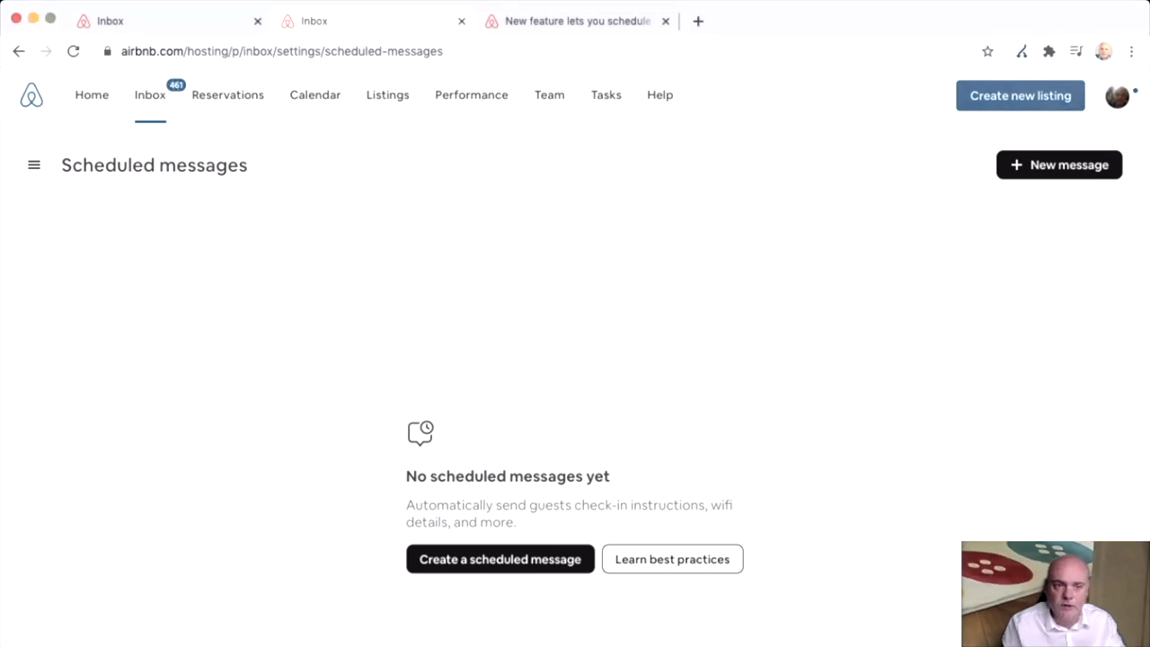
key("ctrl+shift+Tab")
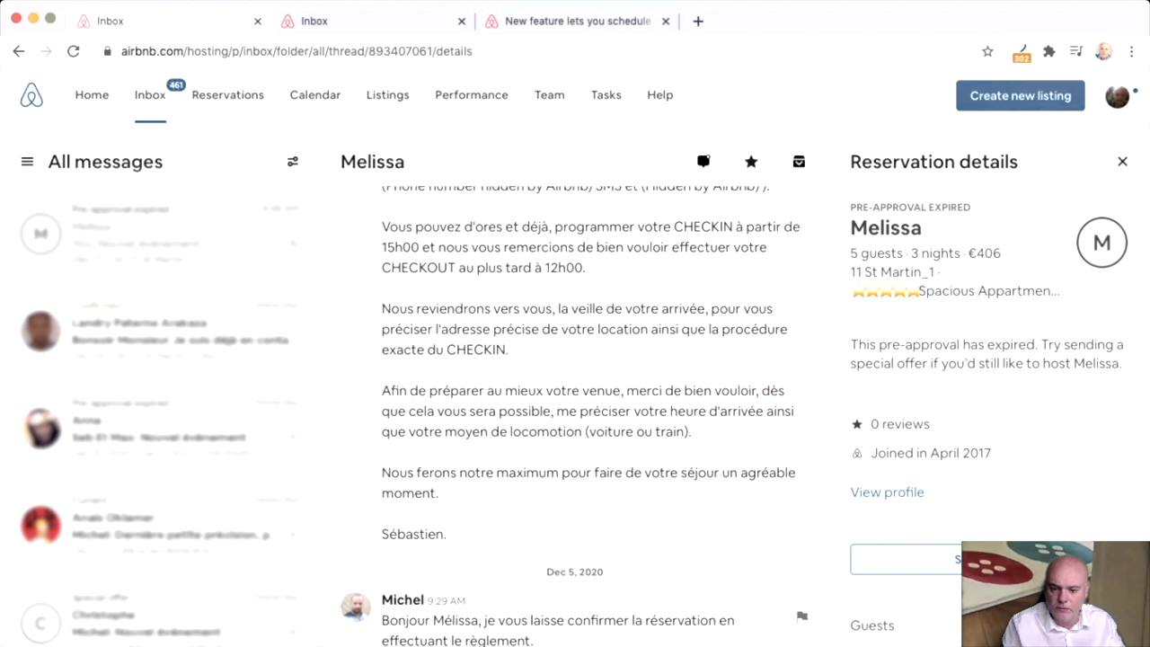
key("super+Tab")
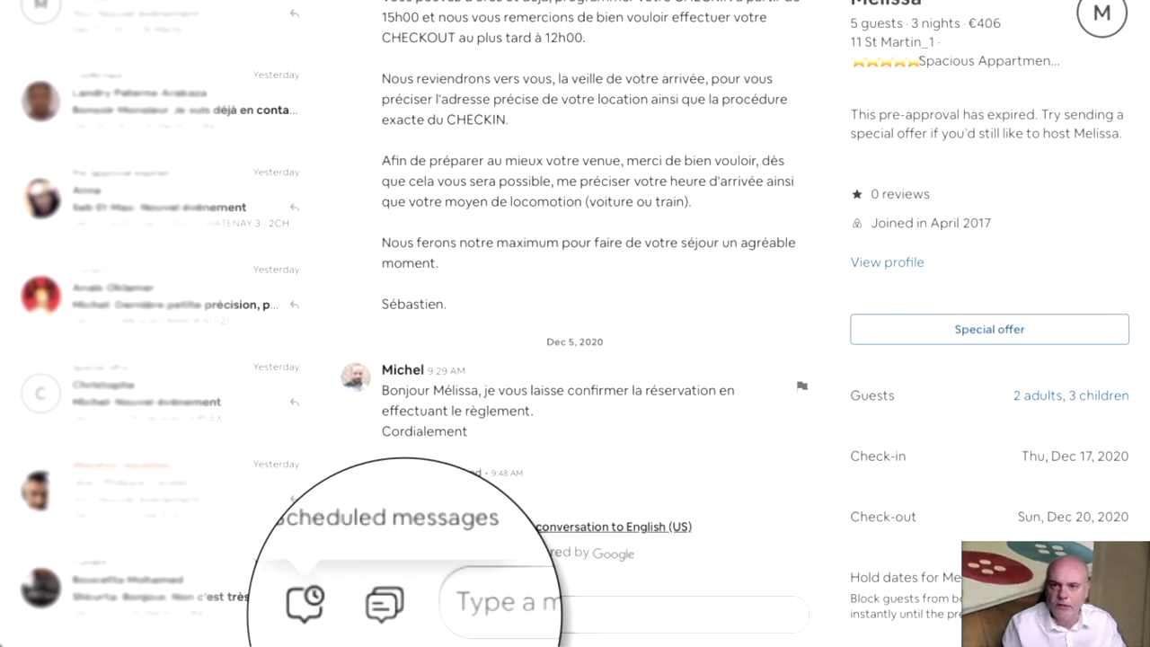
left_click(355, 611)
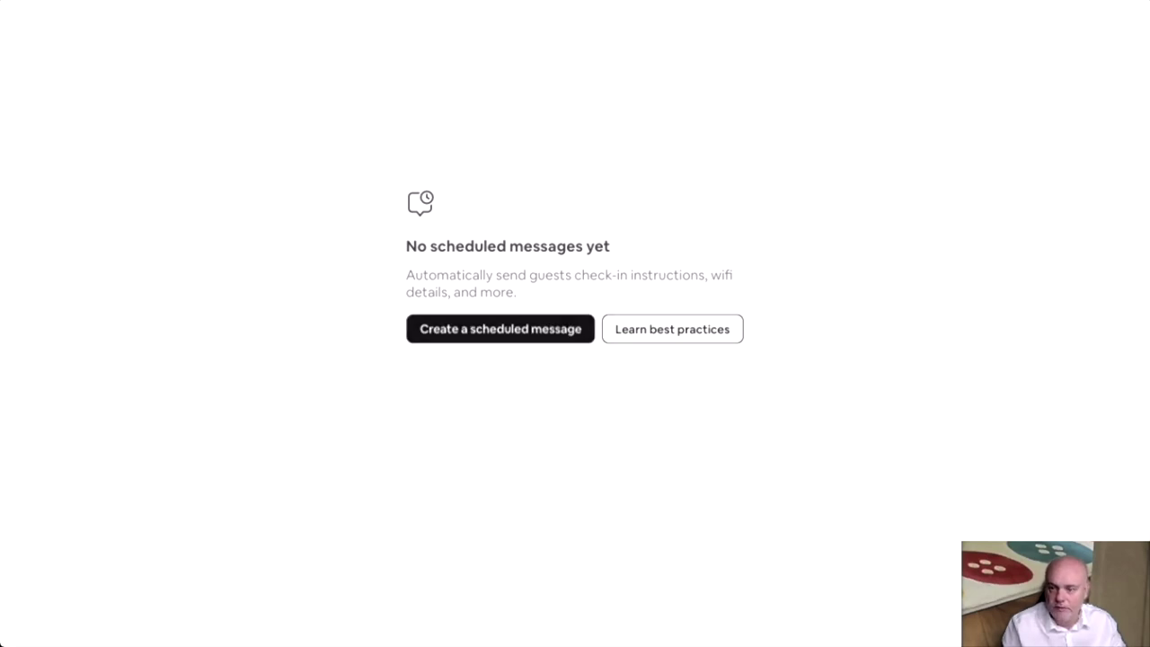
left_click(500, 329)
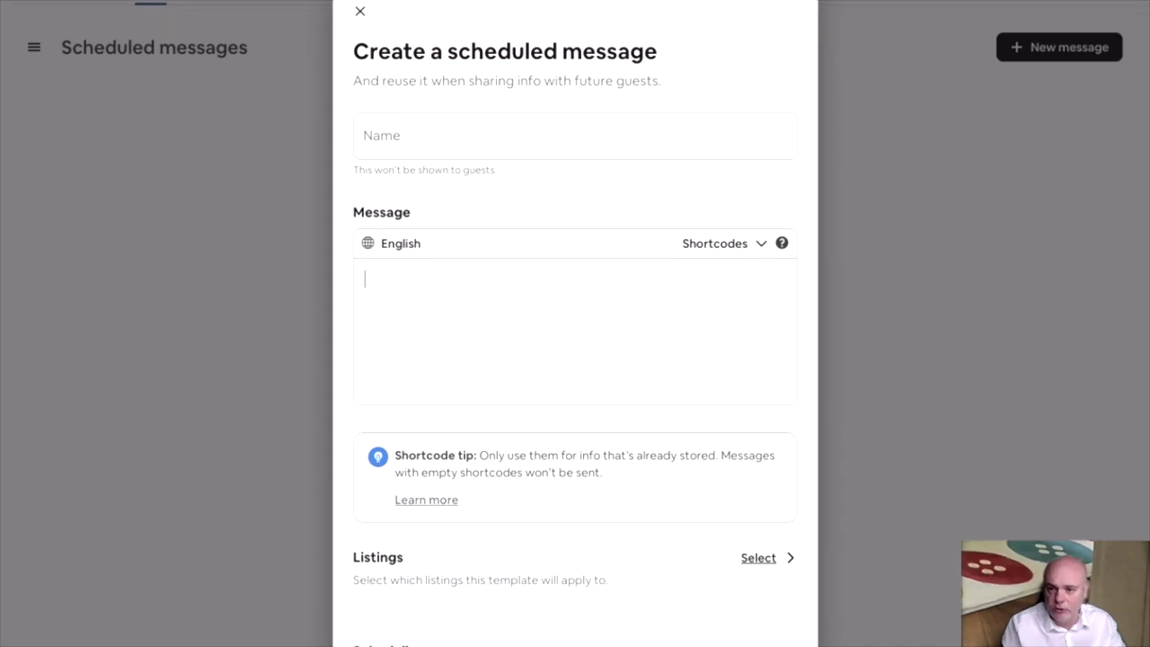
Step: Name the scheduled message CONFIRMATION ARRIVEE and continue editing it
left_click(381, 136)
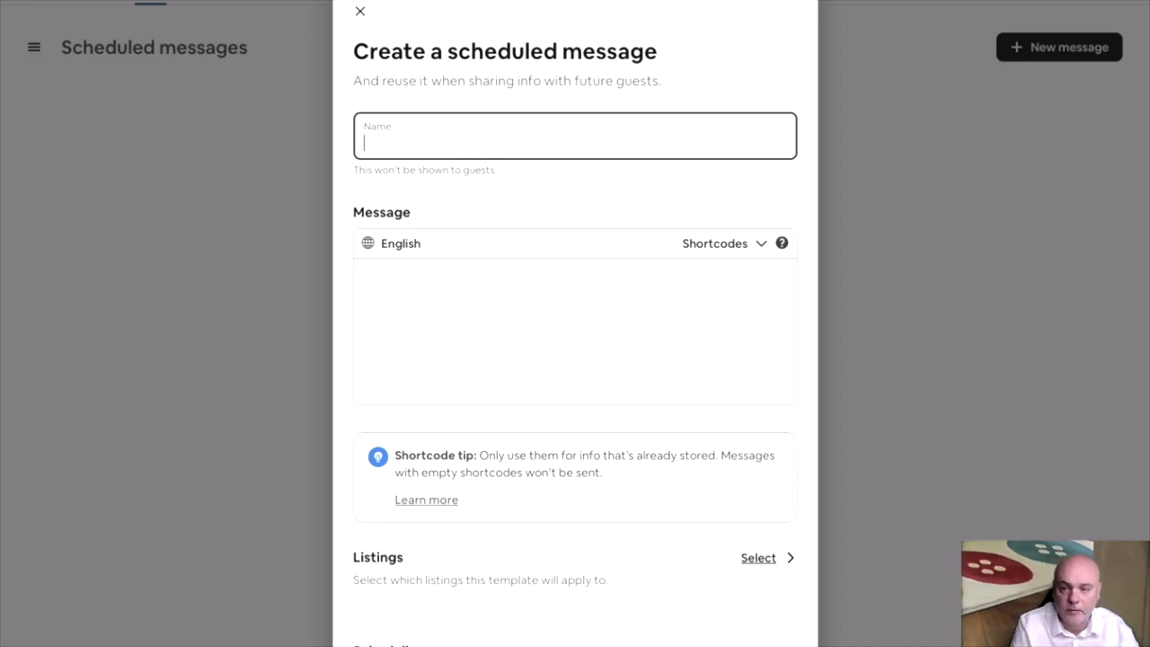
type("CONFIRMATION ARRIVEE")
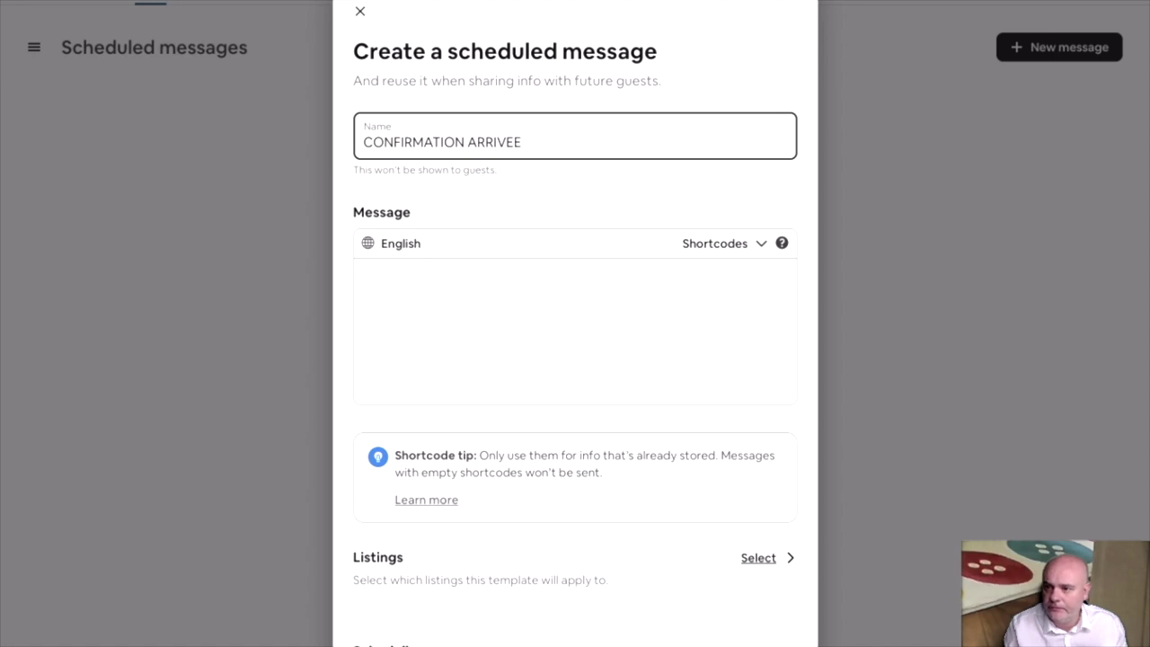
key("Escape")
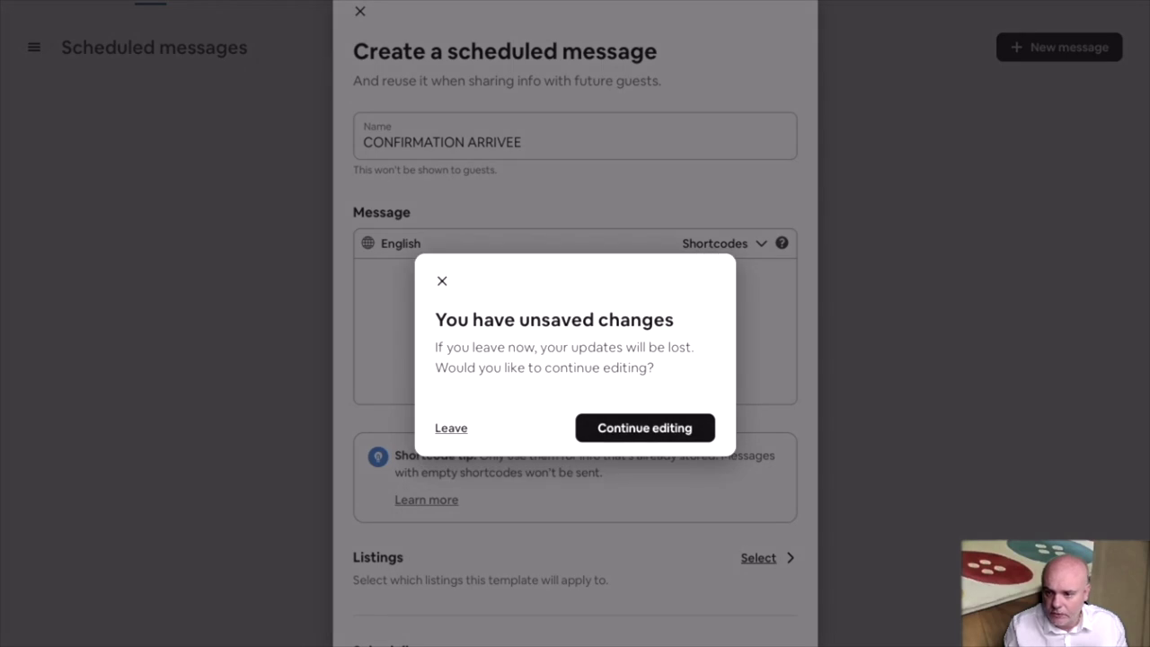
left_click(644, 427)
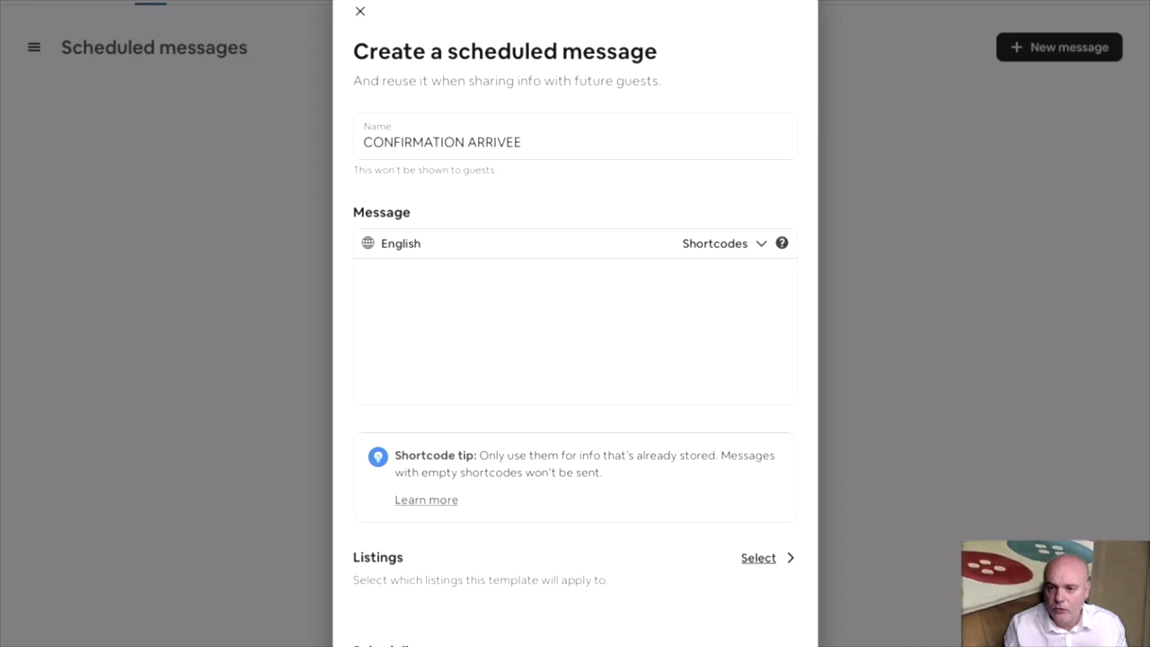
Step: Set the language of the scheduled message to Français
left_click(400, 242)
scroll(488, 449, "down", 2)
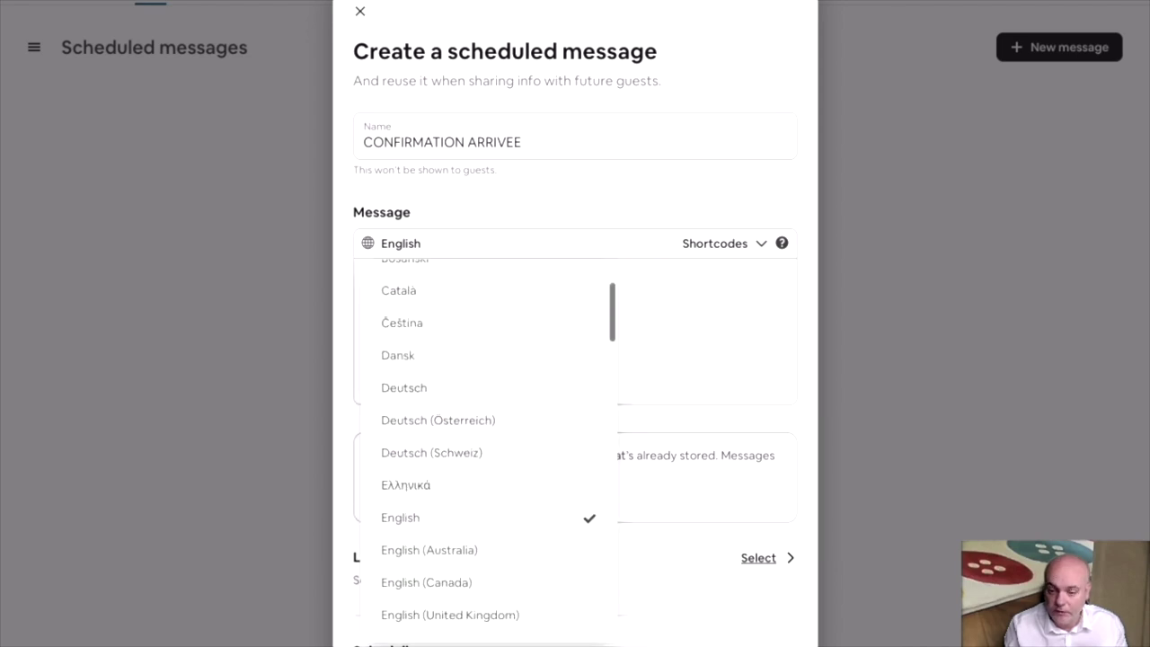
scroll(485, 431, "down", 3)
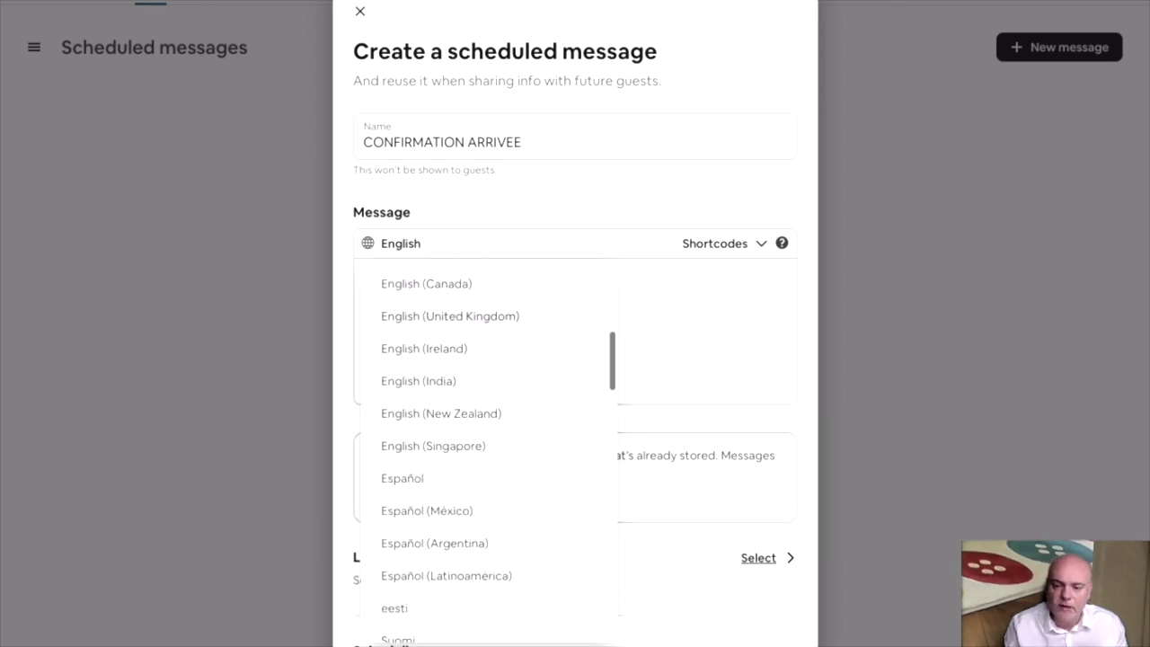
scroll(485, 449, "down", 2)
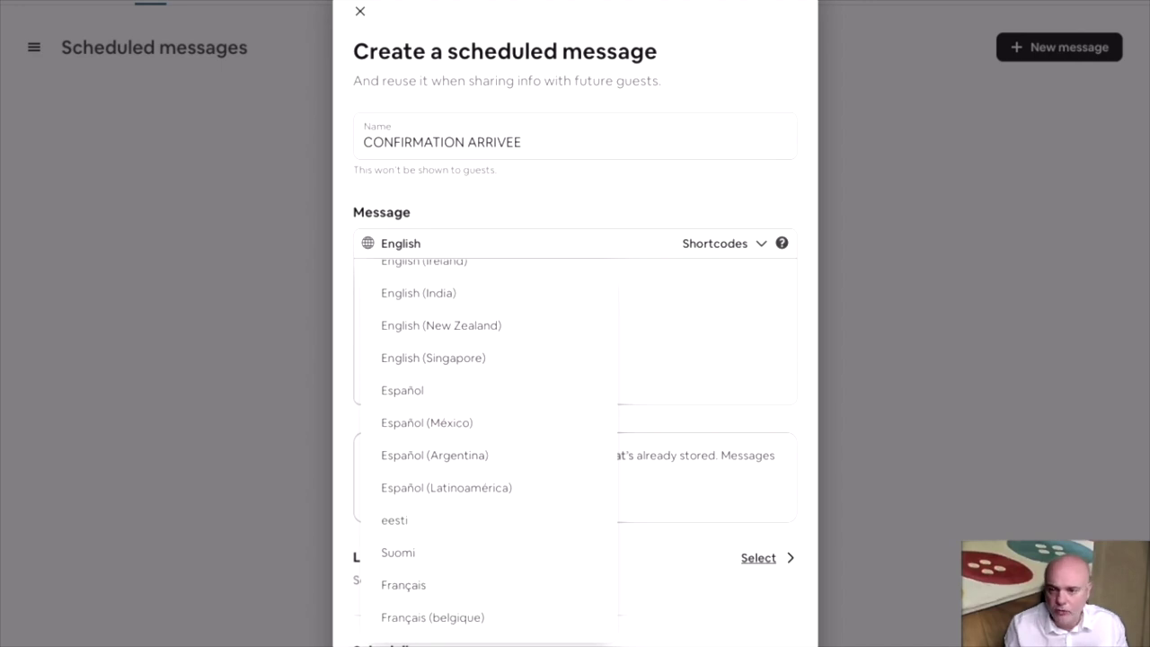
left_click(404, 585)
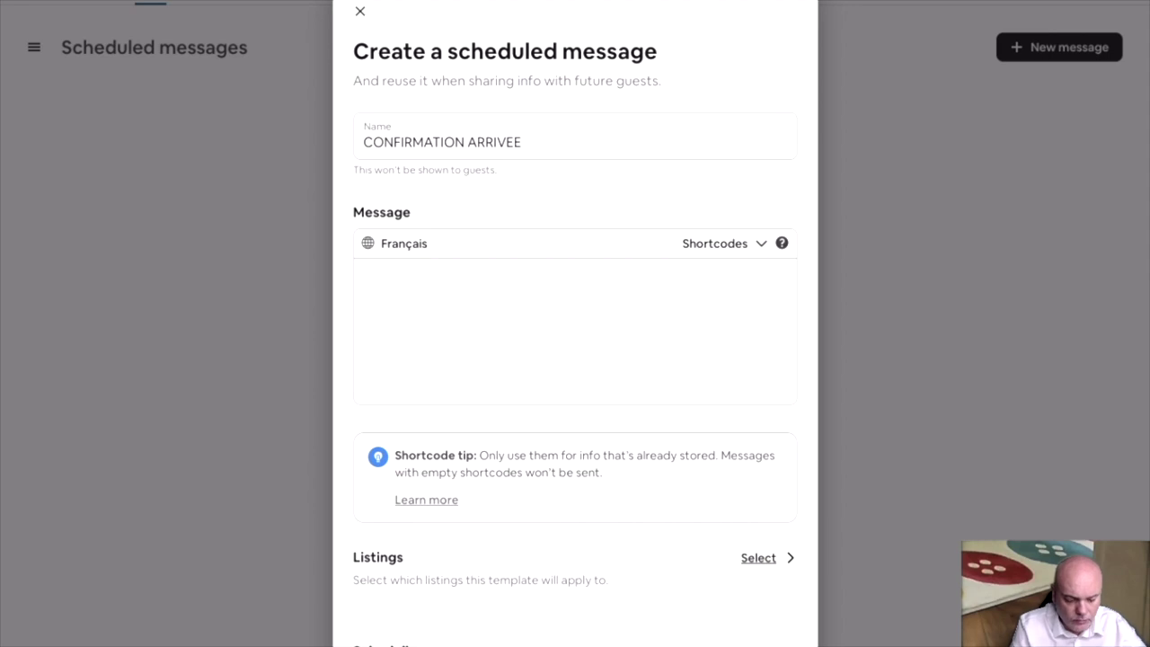
Step: Write the greeting "Bonjour" with the "prénom du voyageur" shortcode and a comma, followed by a blank line
type("Bonjour")
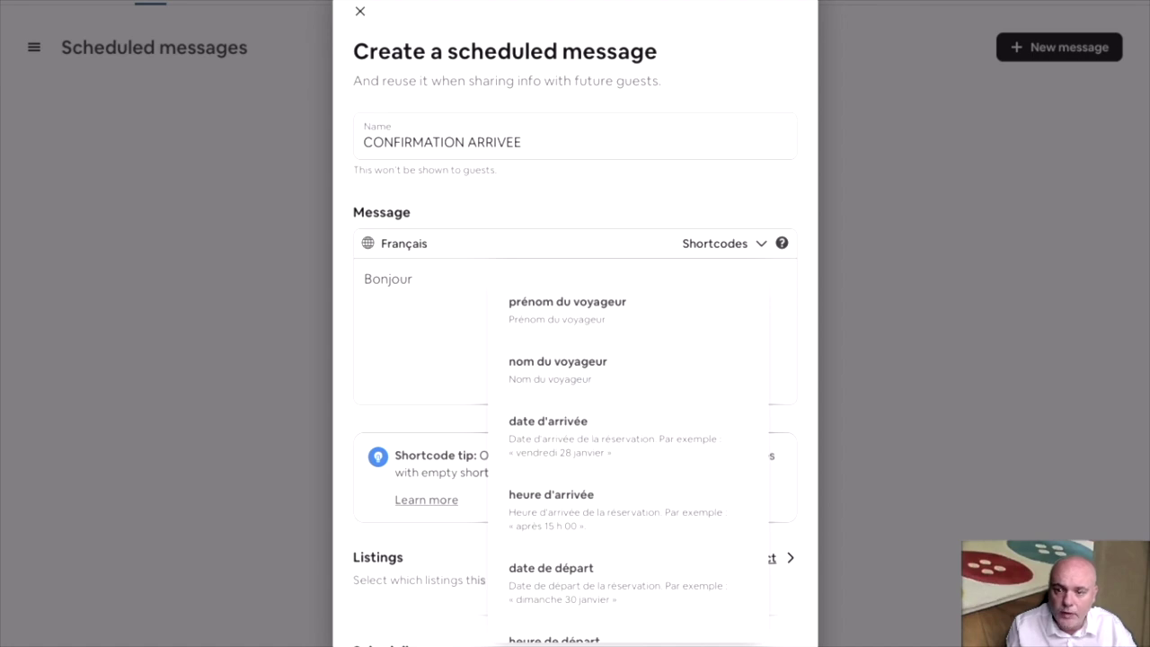
left_click(567, 309)
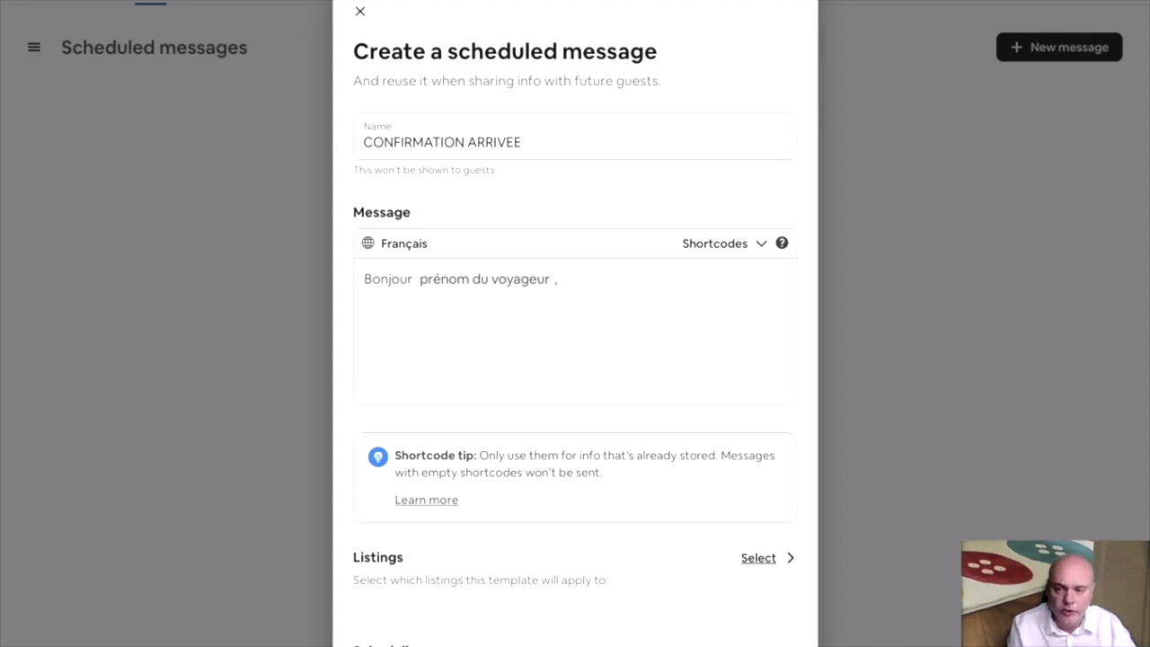
key("Return")
key("Return")
Step: Write "Je suis", the host's first name, and ", votre hôte et je serai ravis de vous accueillir dans mon logement" below the greeting
type("J")
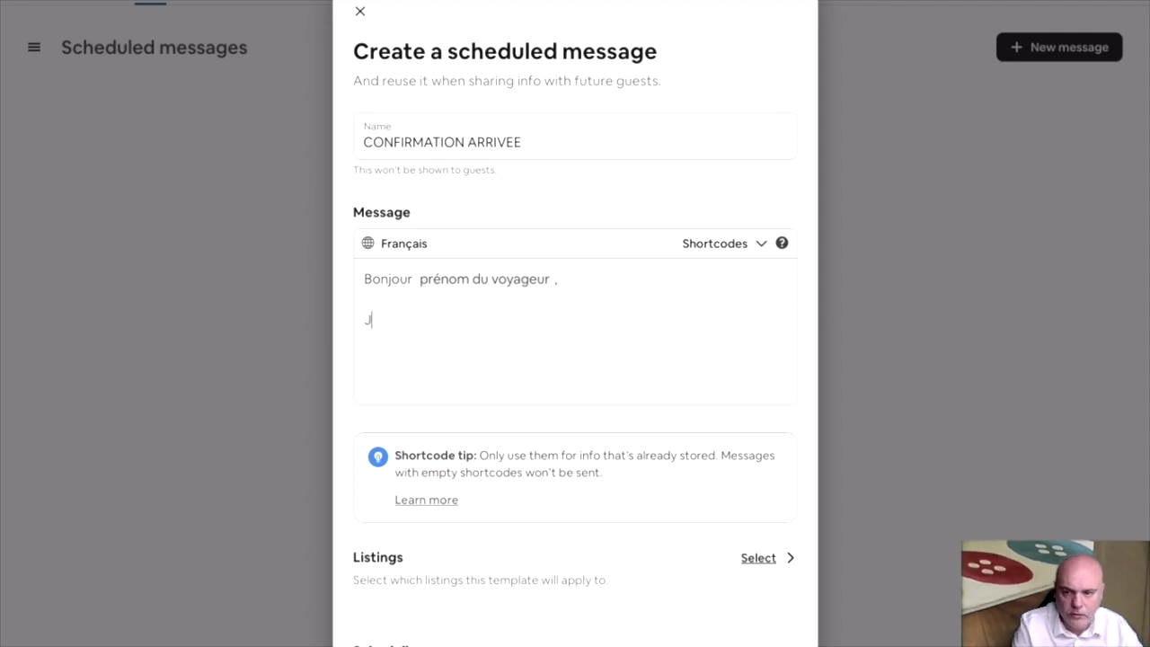
type("e suis Sébas")
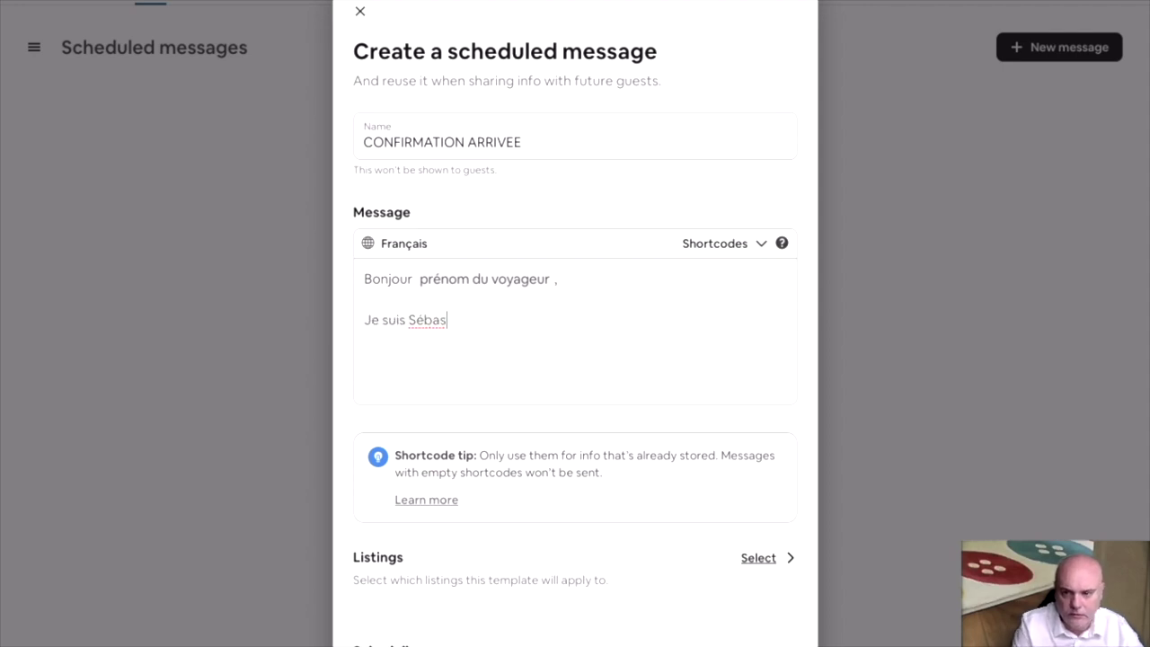
type("tien, votre ")
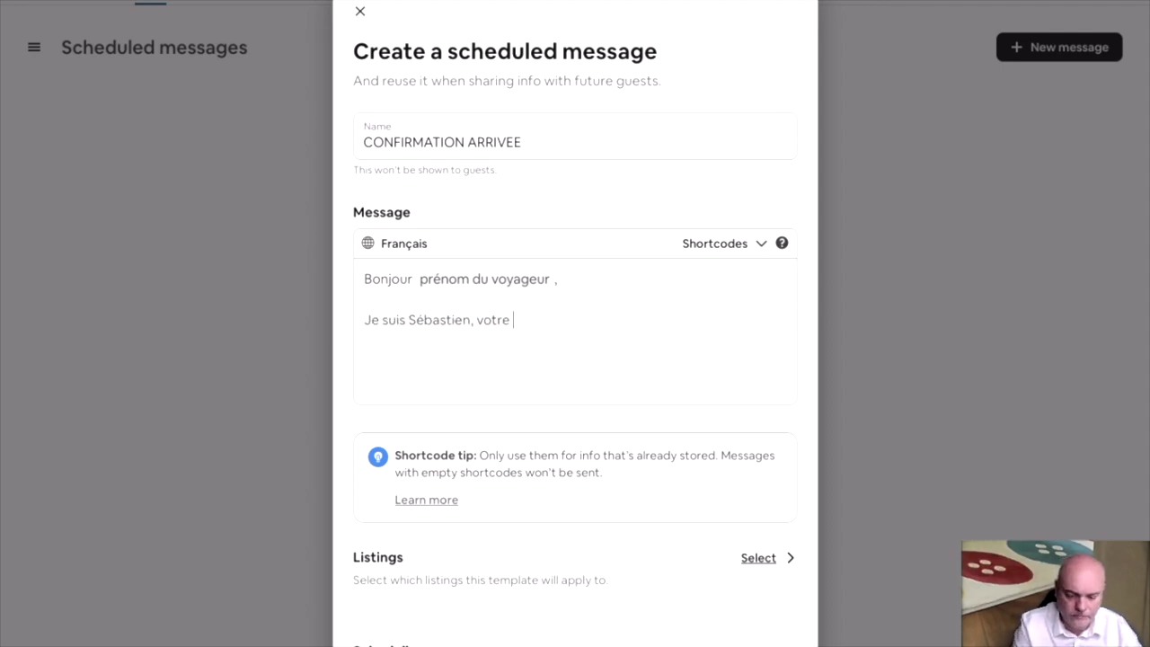
type("hôte et ")
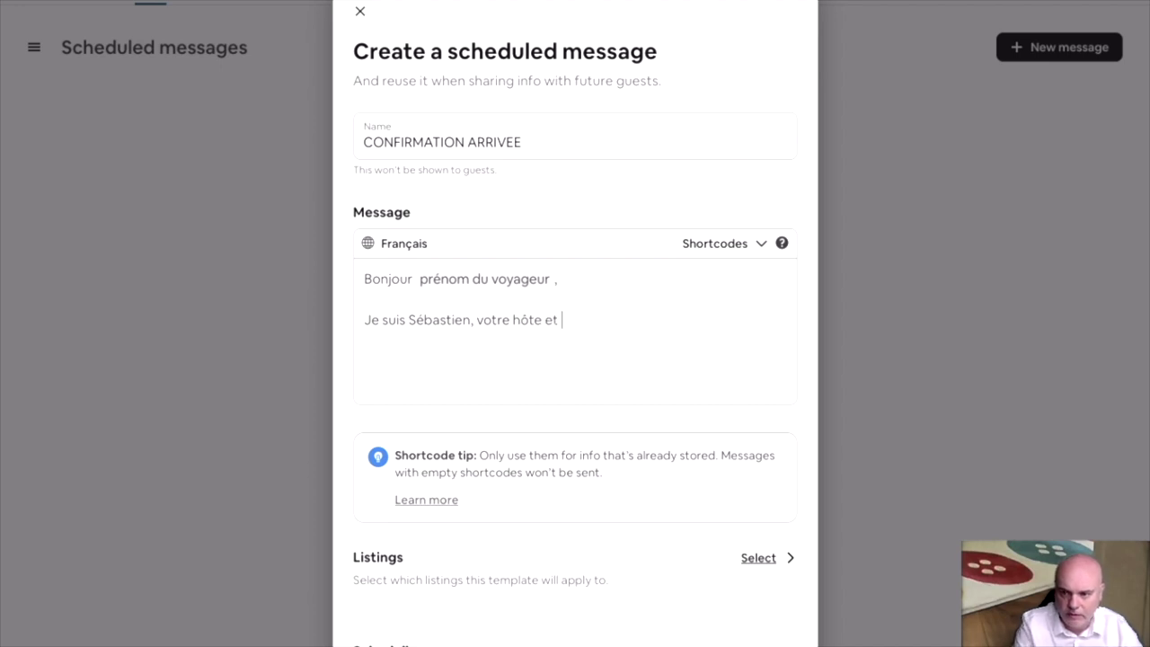
type("je serai ravis")
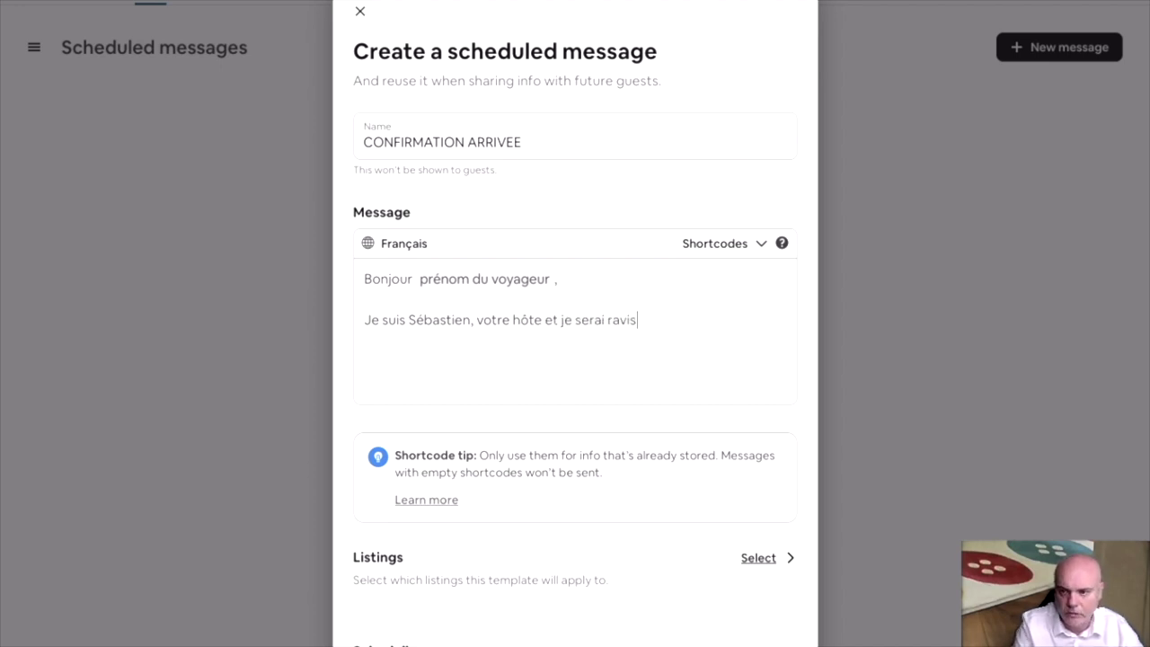
type(" de vous acc")
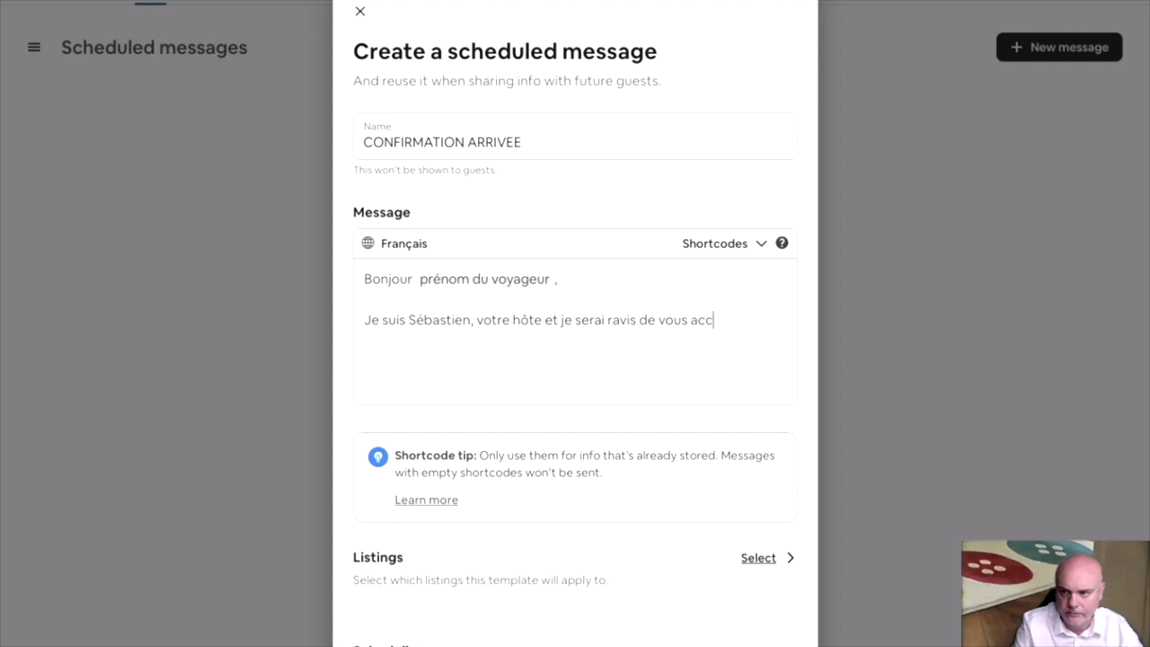
type("ueillir dans")
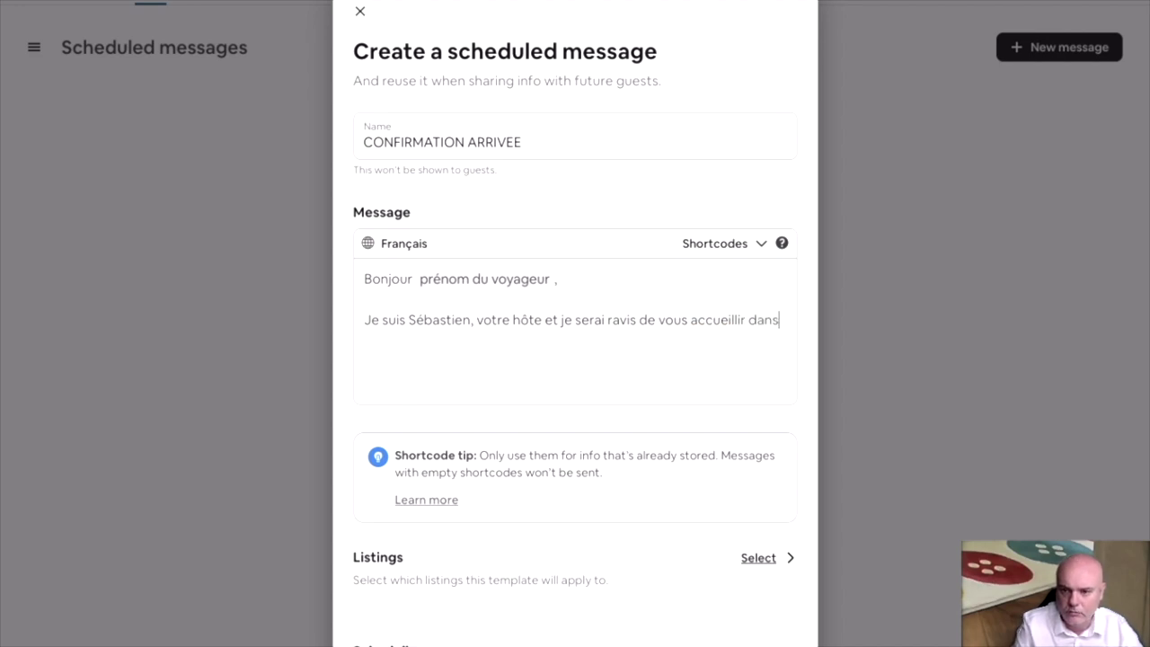
type(" mon logement")
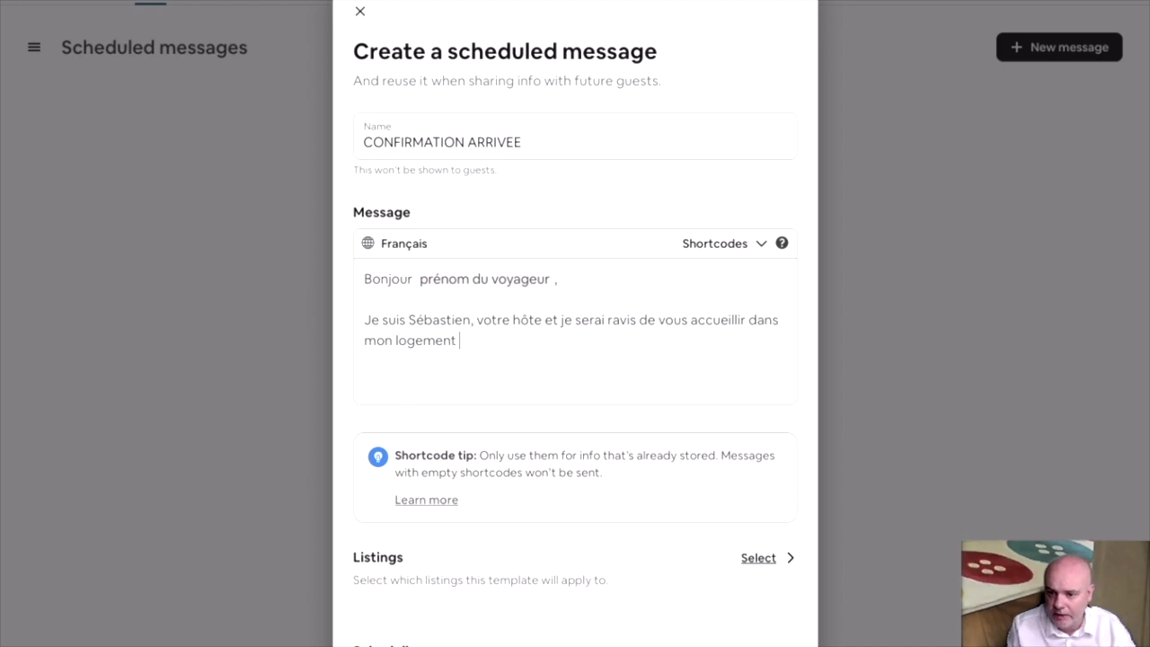
Step: Insert the "nom de l'annonce" shortcode after "mon logement"
left_click(723, 244)
scroll(629, 449, "down", 5)
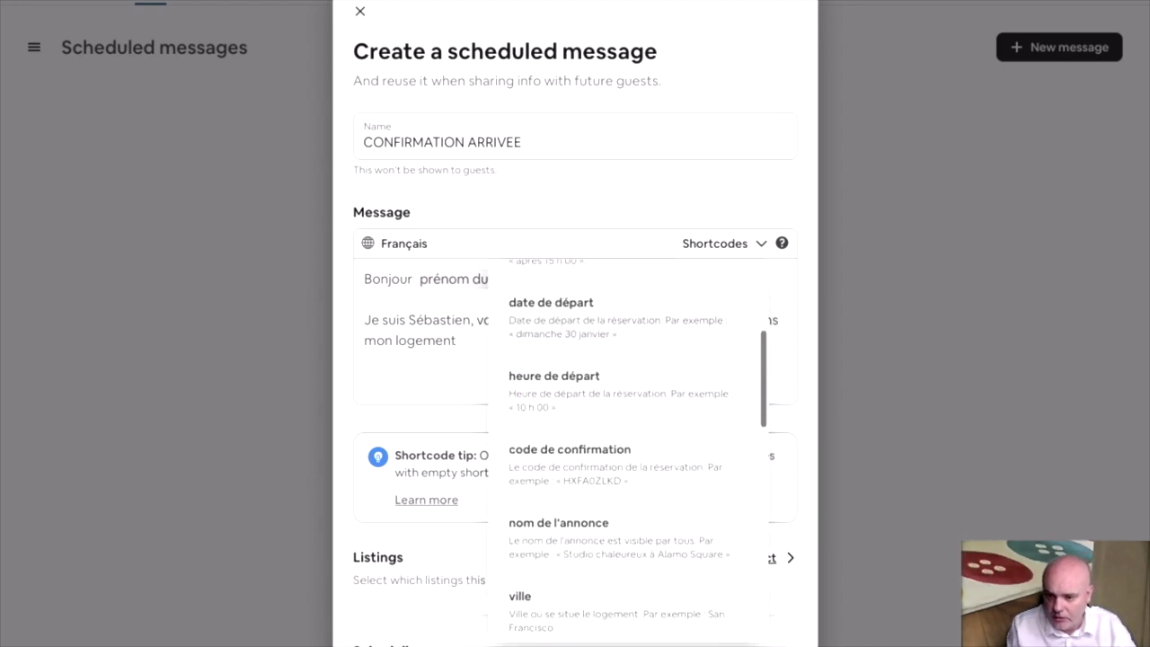
left_click(611, 430)
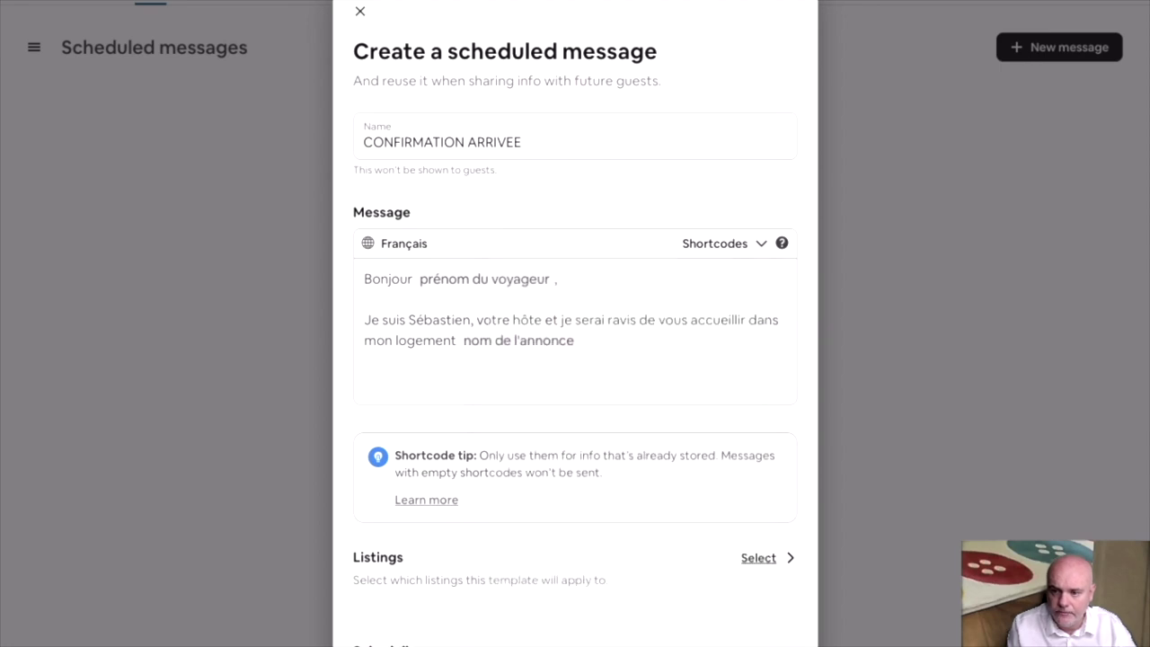
Step: Continue the message after the listing name shortcode with ". Votre date d'arrivée est le"
type("oour")
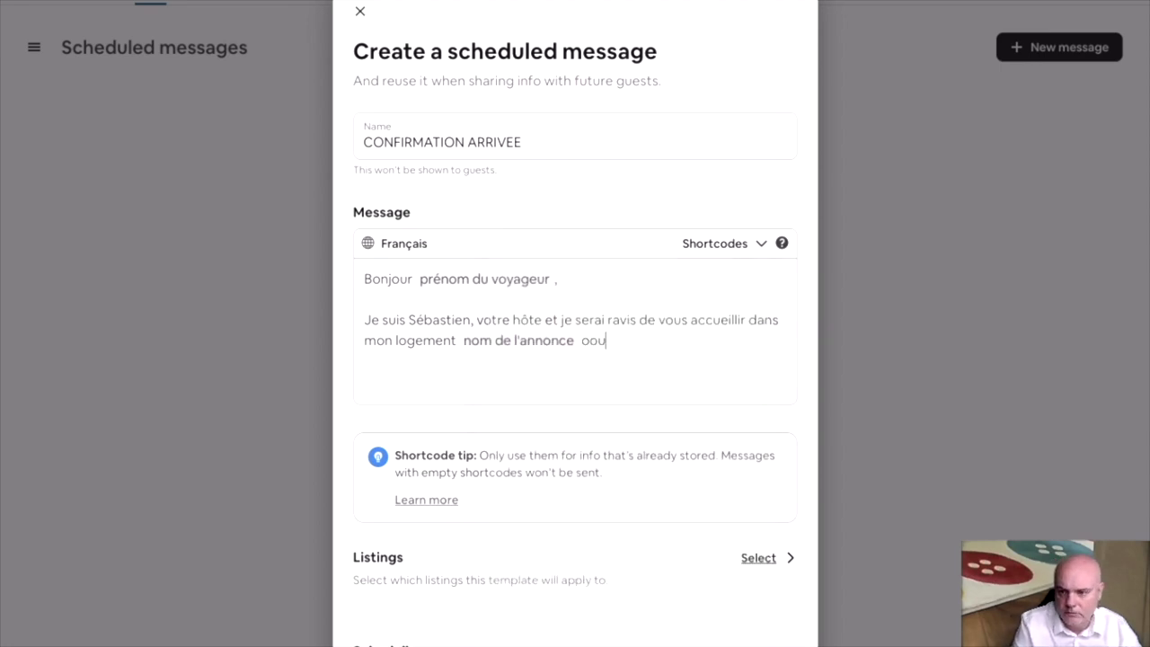
key("BackSpace")
key("BackSpace")
key("BackSpace")
key("BackSpace")
type(". Votr")
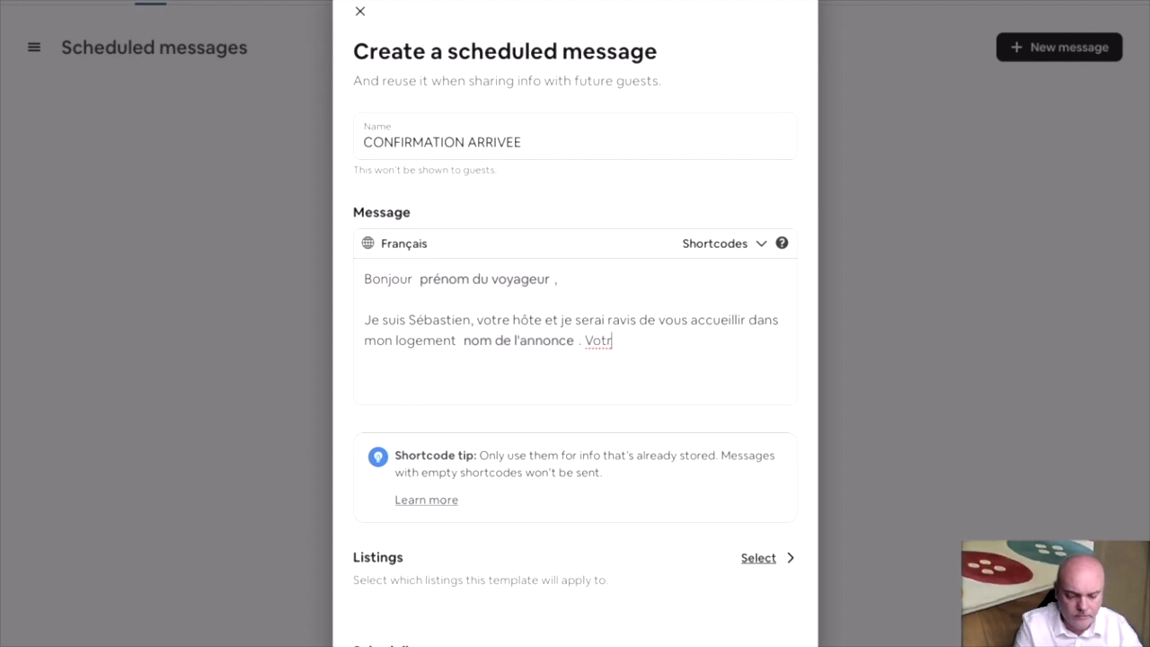
type("e date d'a")
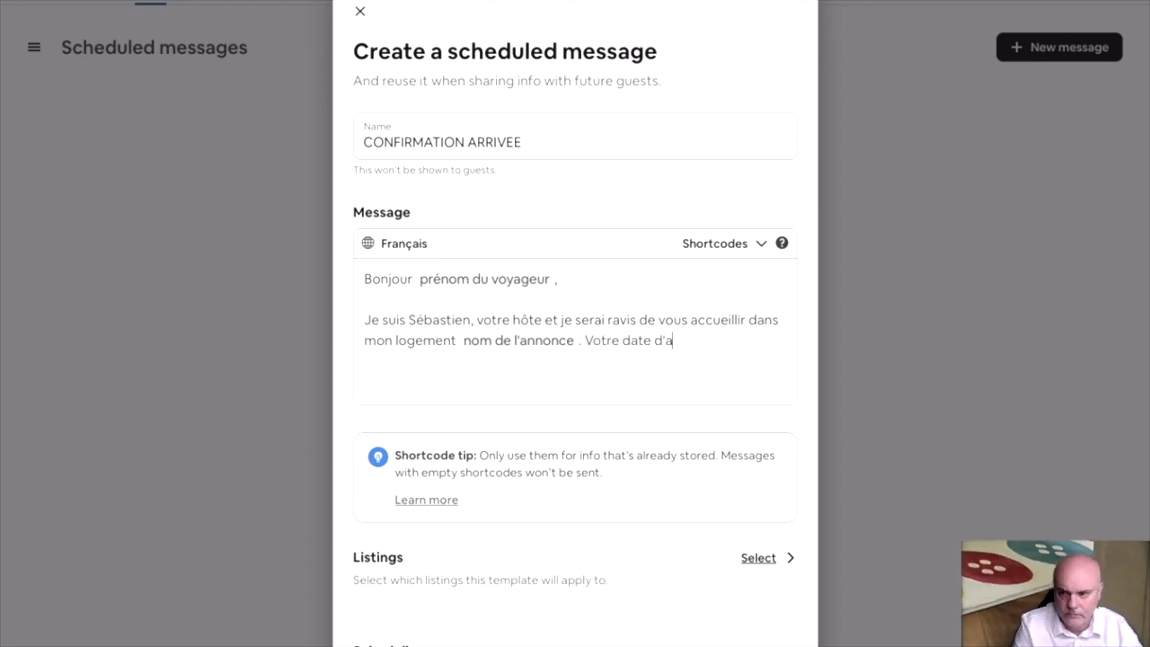
type("rrivée est le")
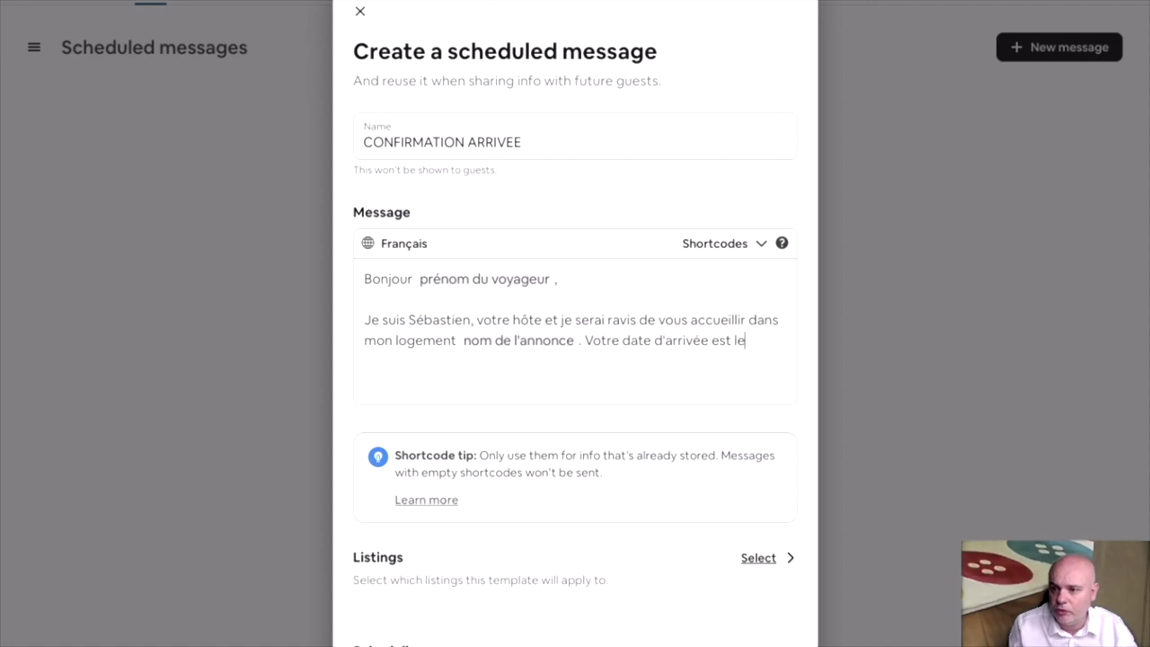
left_click(723, 244)
left_click(723, 244)
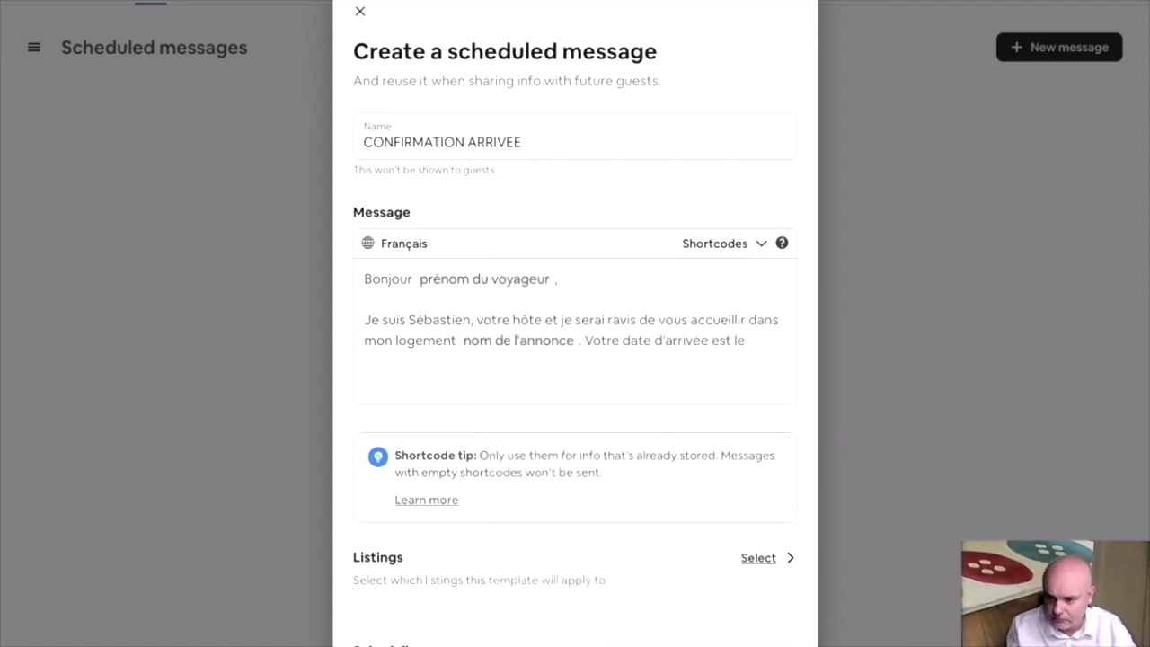
left_click(723, 244)
scroll(627, 440, "down", 1)
scroll(627, 440, "down", 1)
left_click(551, 385)
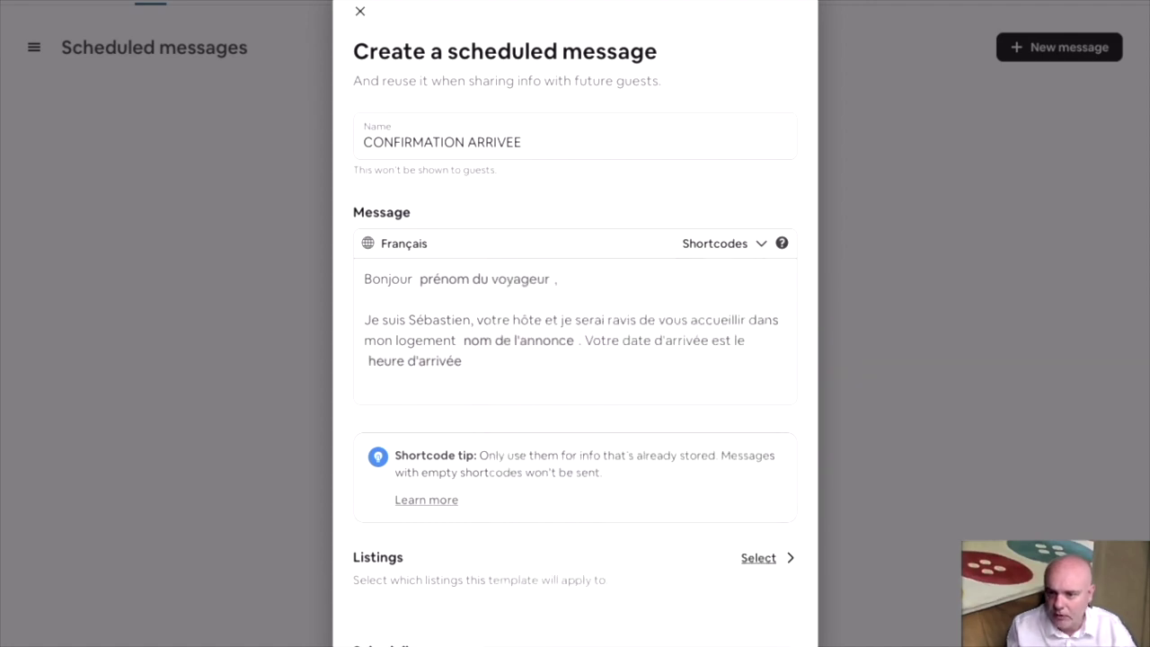
key("BackSpace")
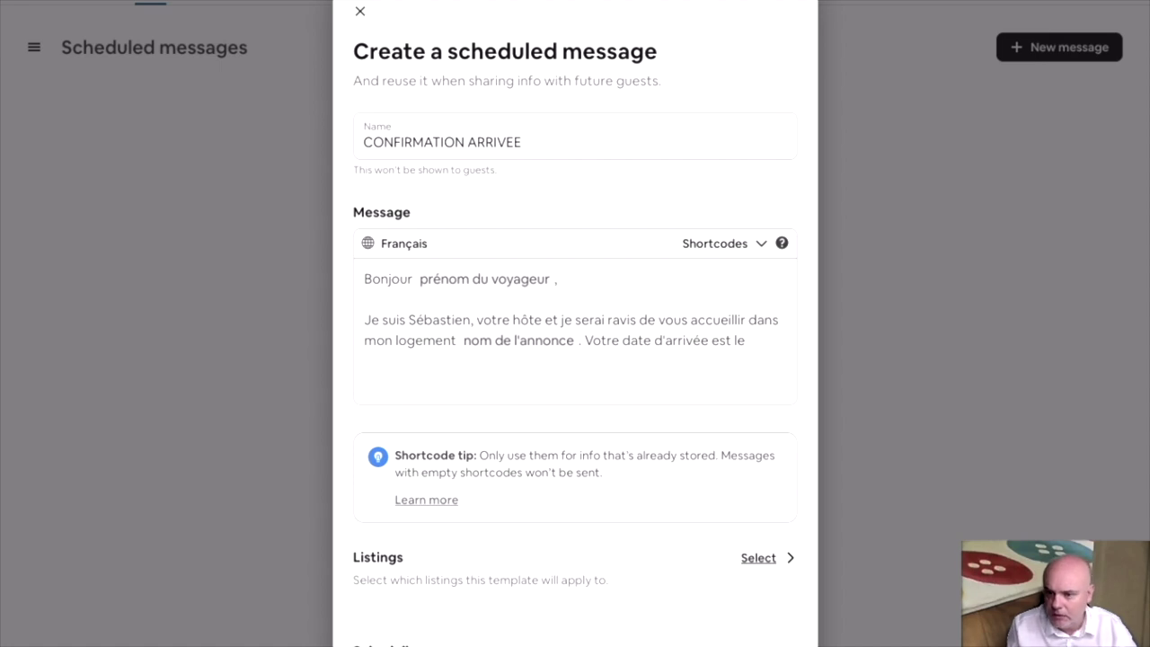
Step: Insert the "date d'arrivée" shortcode after "Votre date d'arrivée est le" and end the sentence with a period
left_click(723, 243)
scroll(627, 440, "down", 2)
scroll(627, 440, "down", 1)
key("Up")
key("Return")
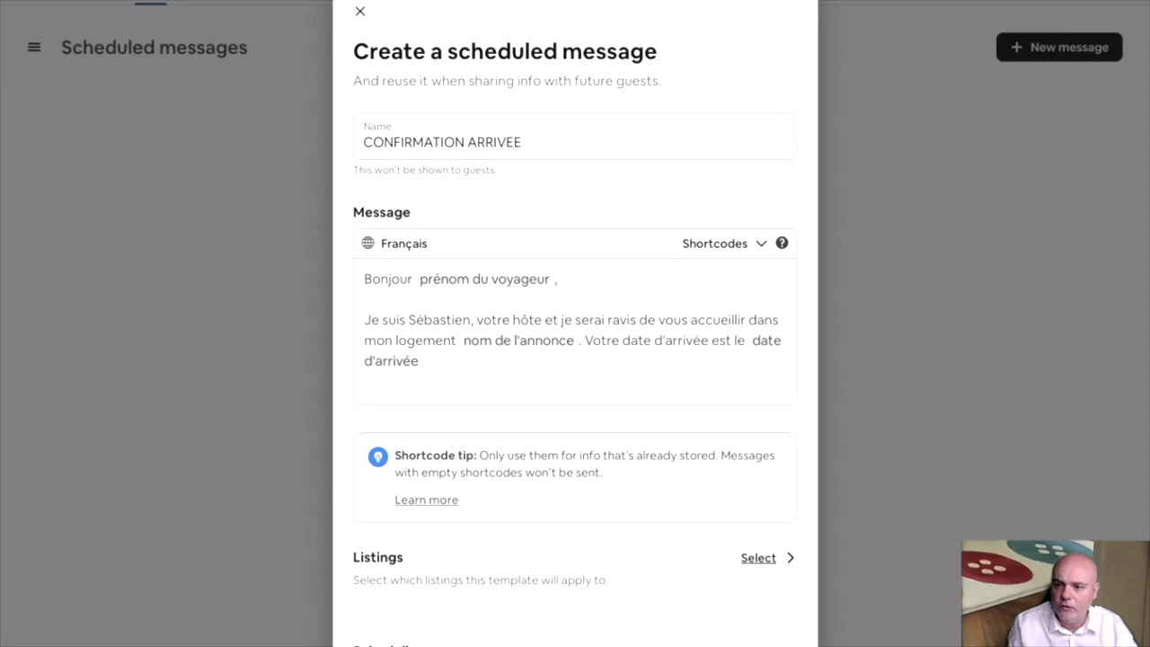
left_click(422, 360)
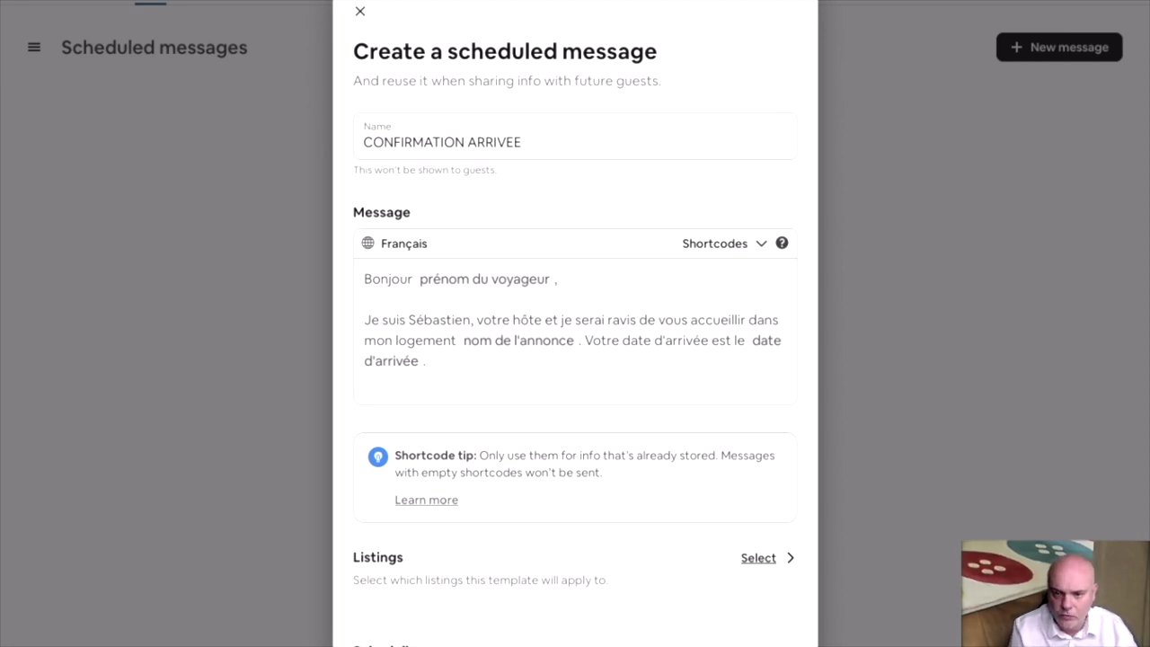
Step: Start a new paragraph below the arrival date sentence with "J'ai préparé mon logement avec beaucoup de soins"
key("Return")
key("Return")
type("J")
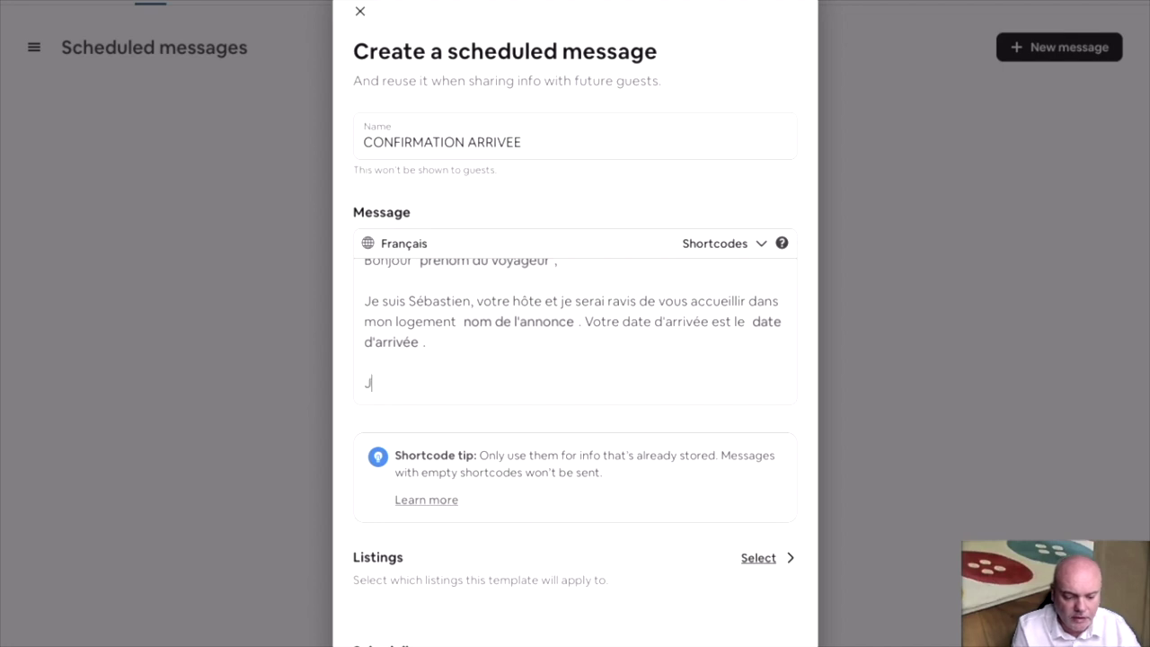
type("'ai pré")
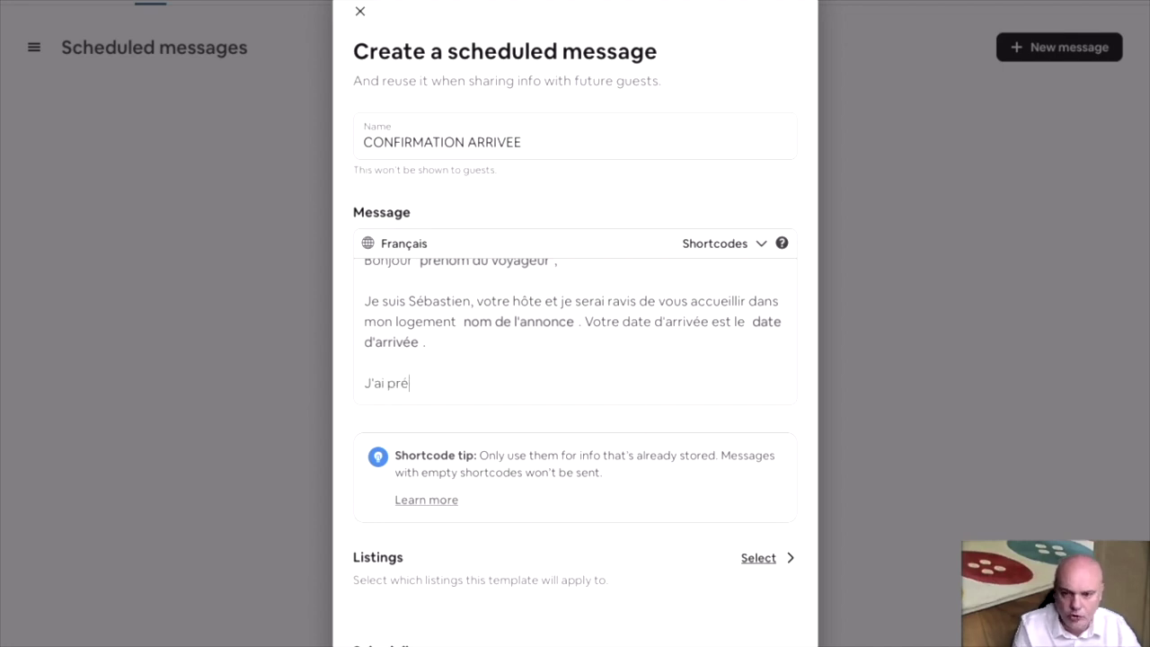
type("paré mon lo")
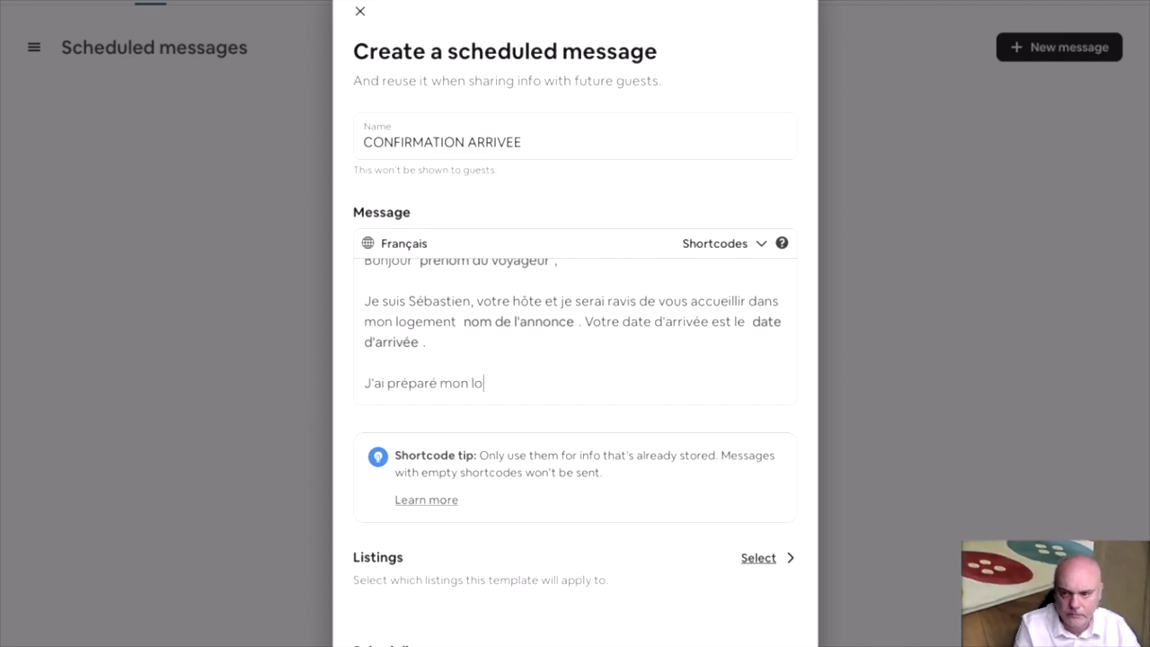
type("gement avec")
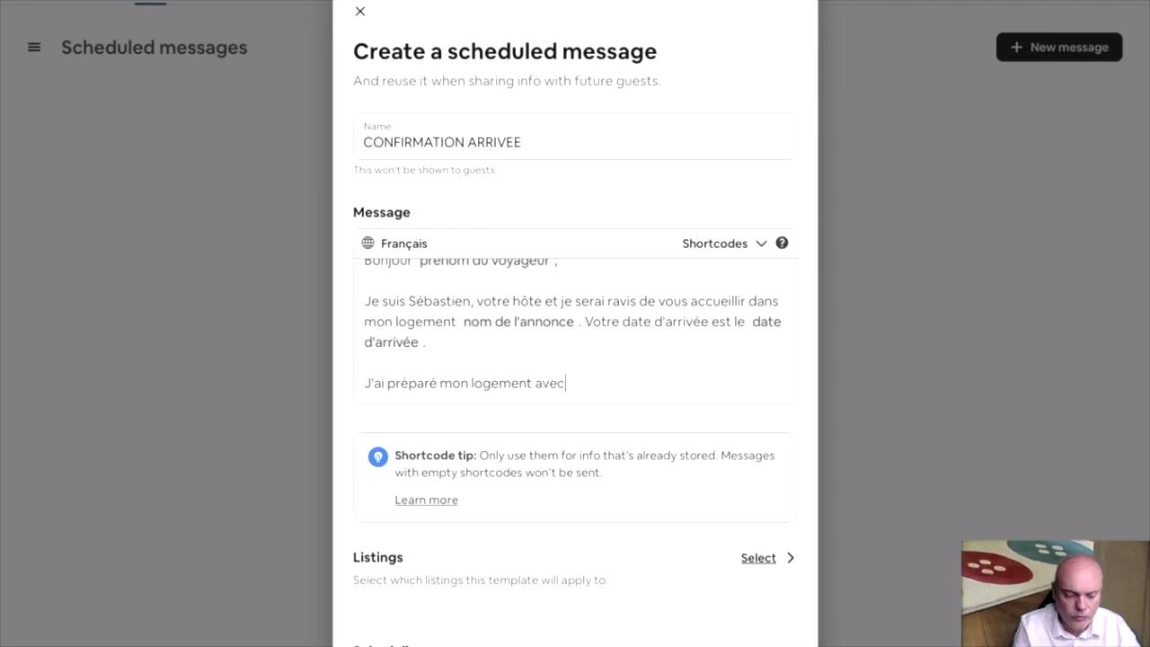
type(" beauou")
key("BackSpace")
key("BackSpace")
type("coup de soins")
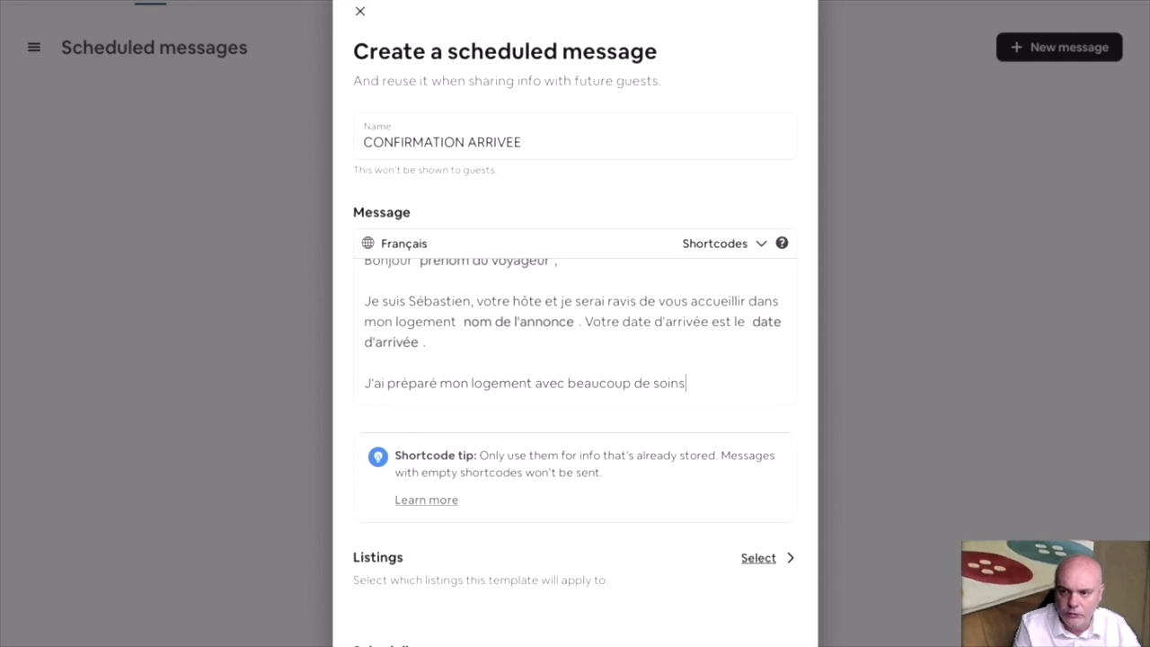
Step: Complete the sentence with "pour vous apporter une excellente expérience." and leave a blank line below it
type(" pour vous apporter ")
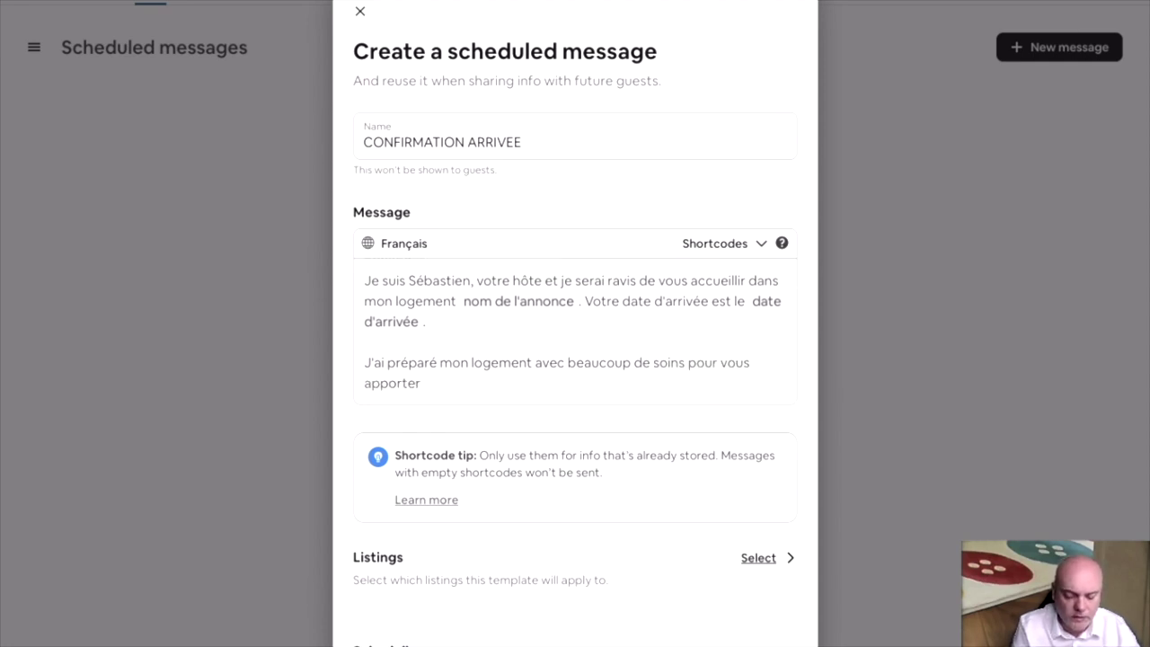
type("un e")
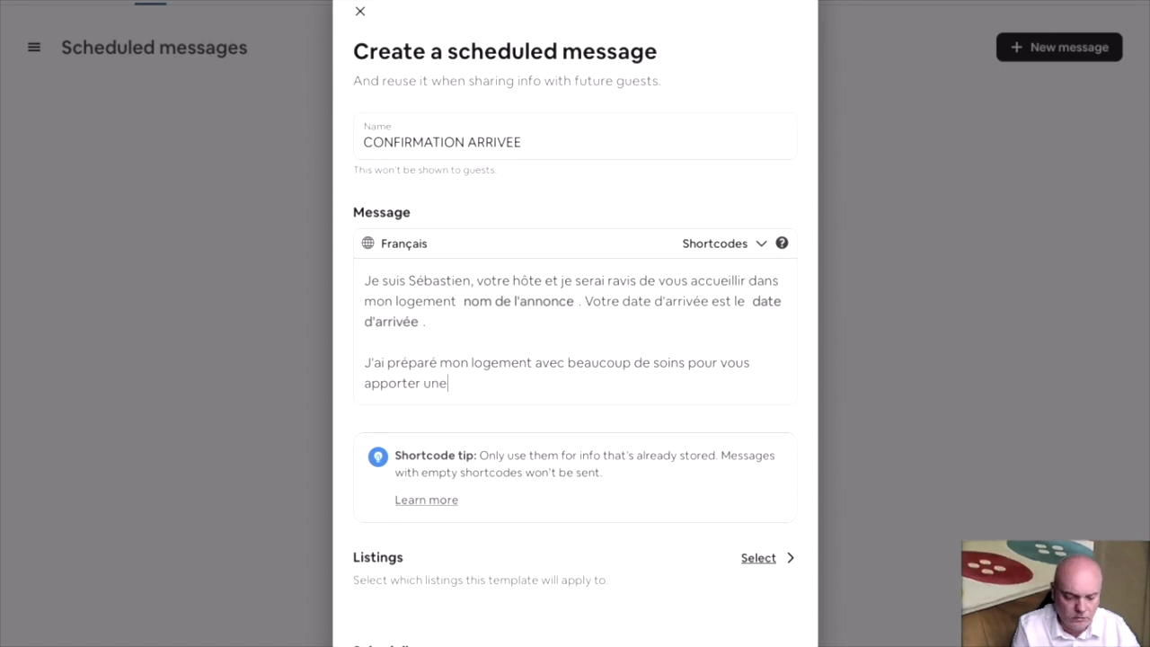
type(" excellente expérienxe")
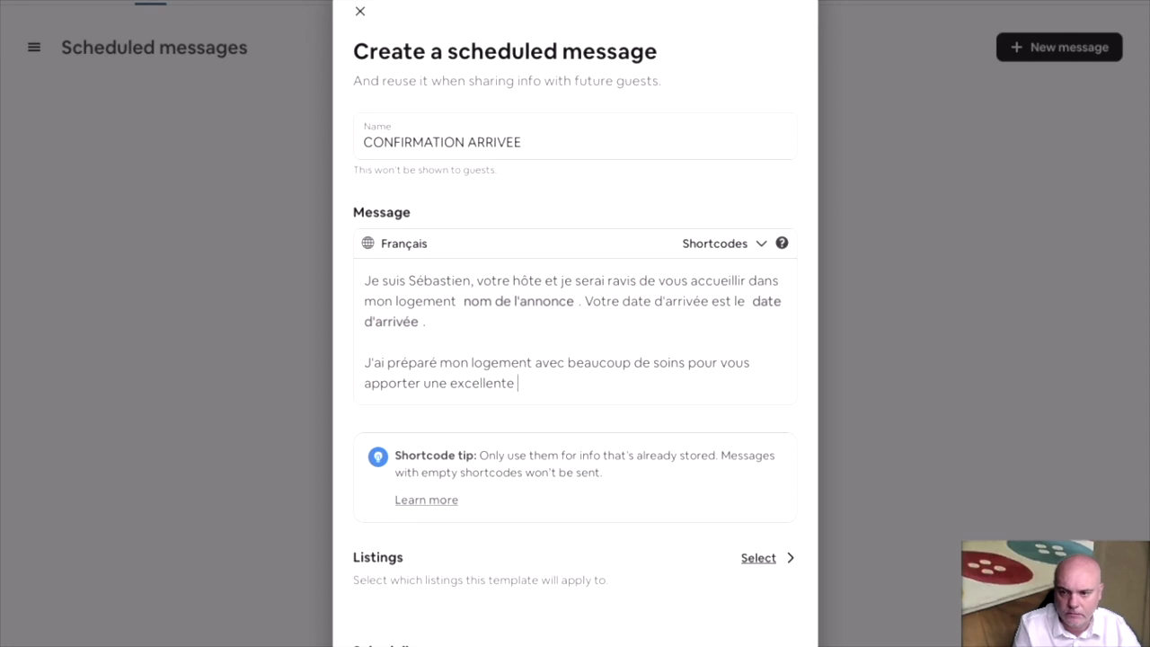
key("BackSpace")
key("BackSpace")
type("ce.")
key("Return")
key("Return")
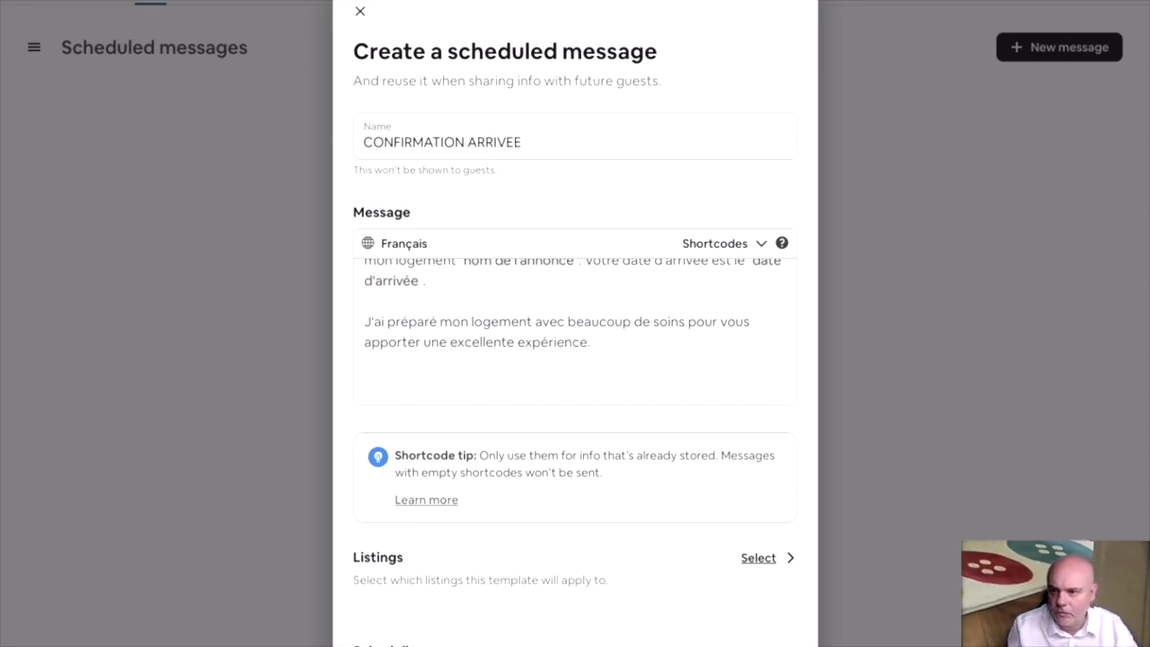
left_click(724, 244)
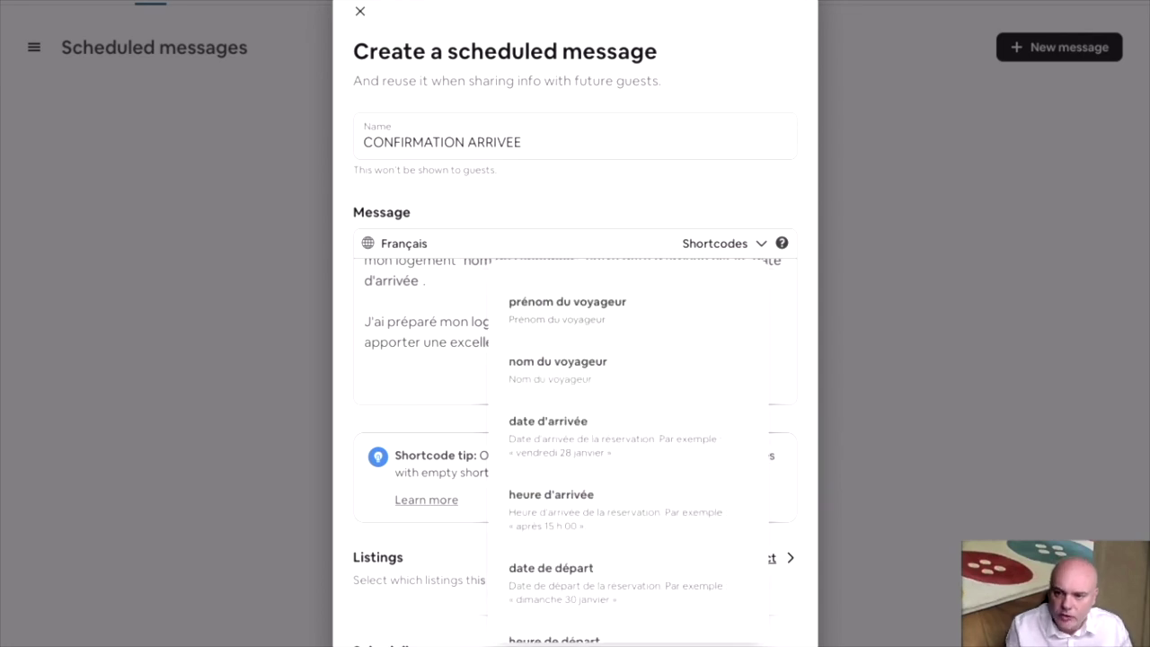
scroll(626, 449, "down", 4)
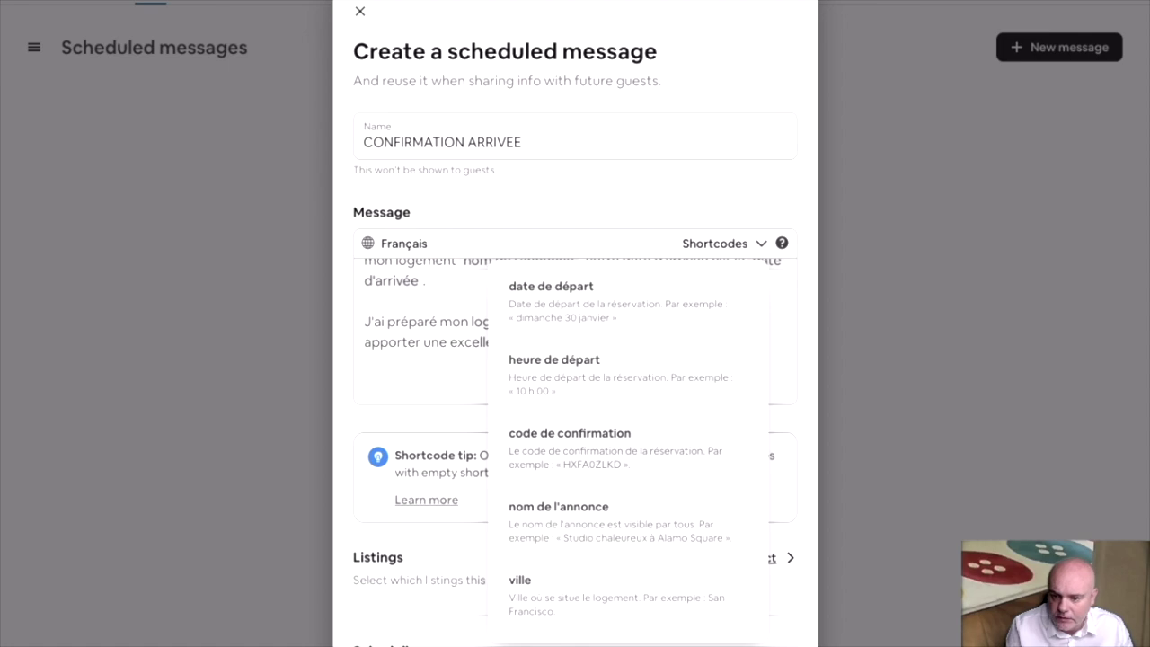
scroll(627, 449, "down", 3)
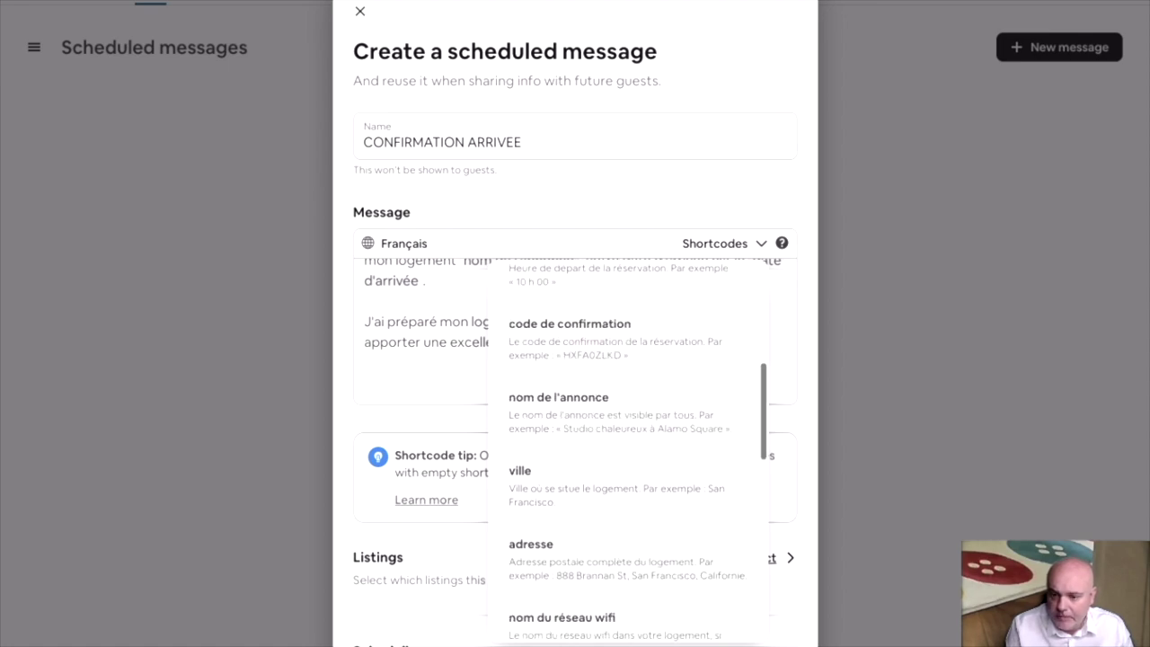
left_click(364, 383)
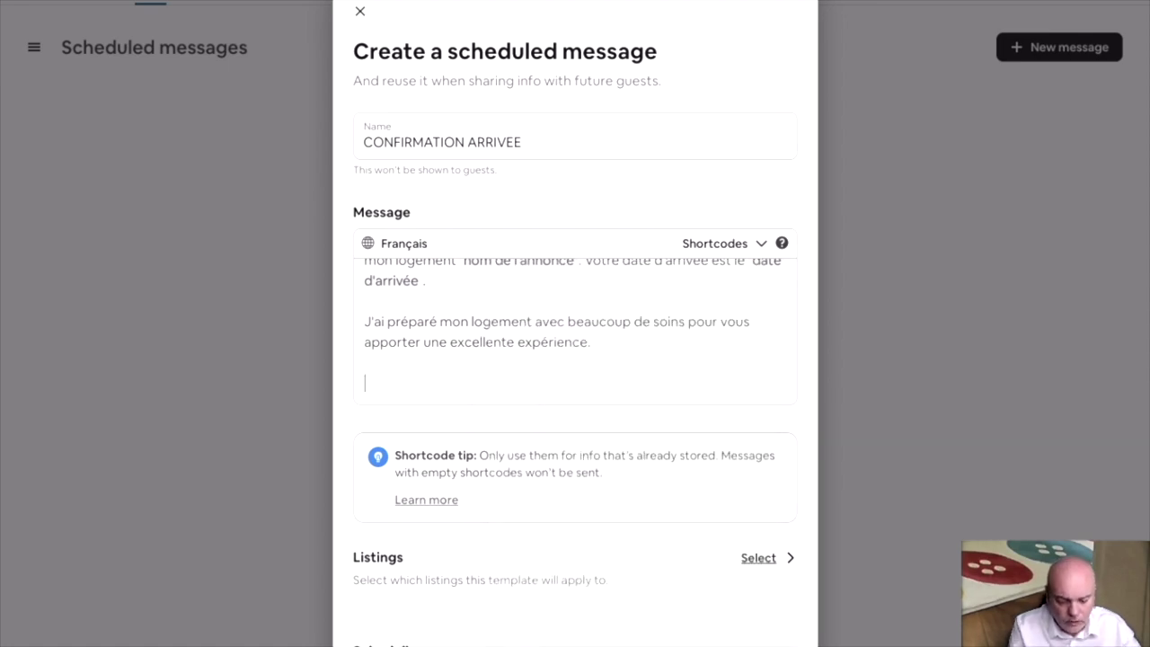
Step: Write "Pour rappel, voici l'adresse de mon logement :" as a new paragraph at the end of the message
type("Pur r")
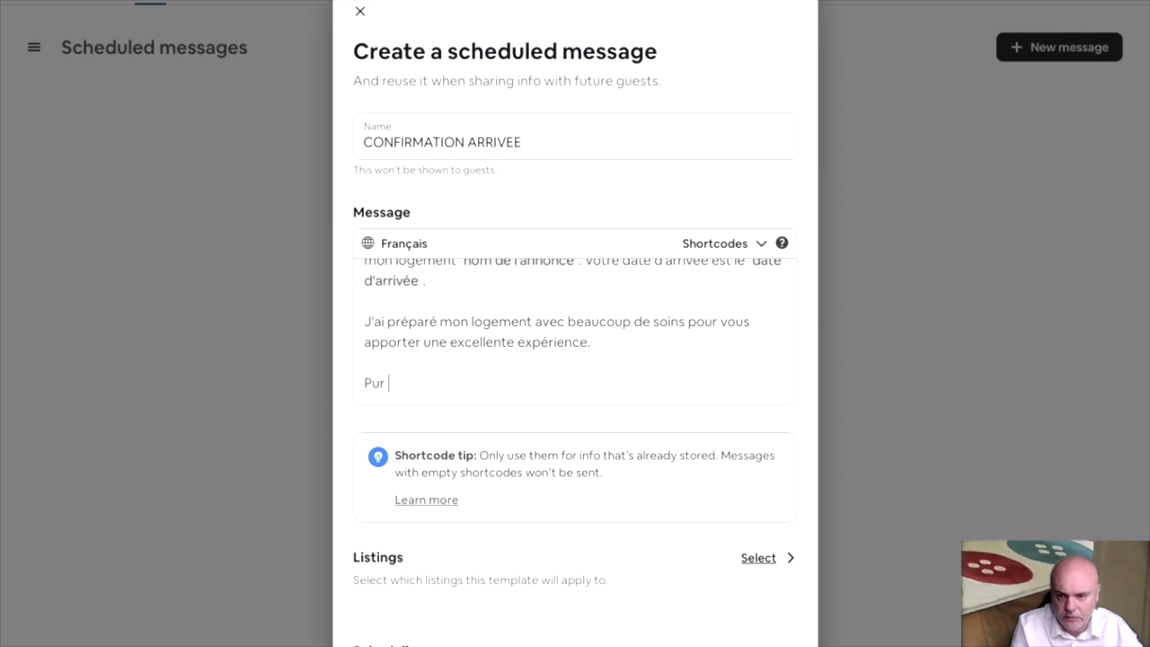
key("BackSpace")
key("BackSpace")
key("BackSpace")
key("BackSpace")
type("our rappeler,")
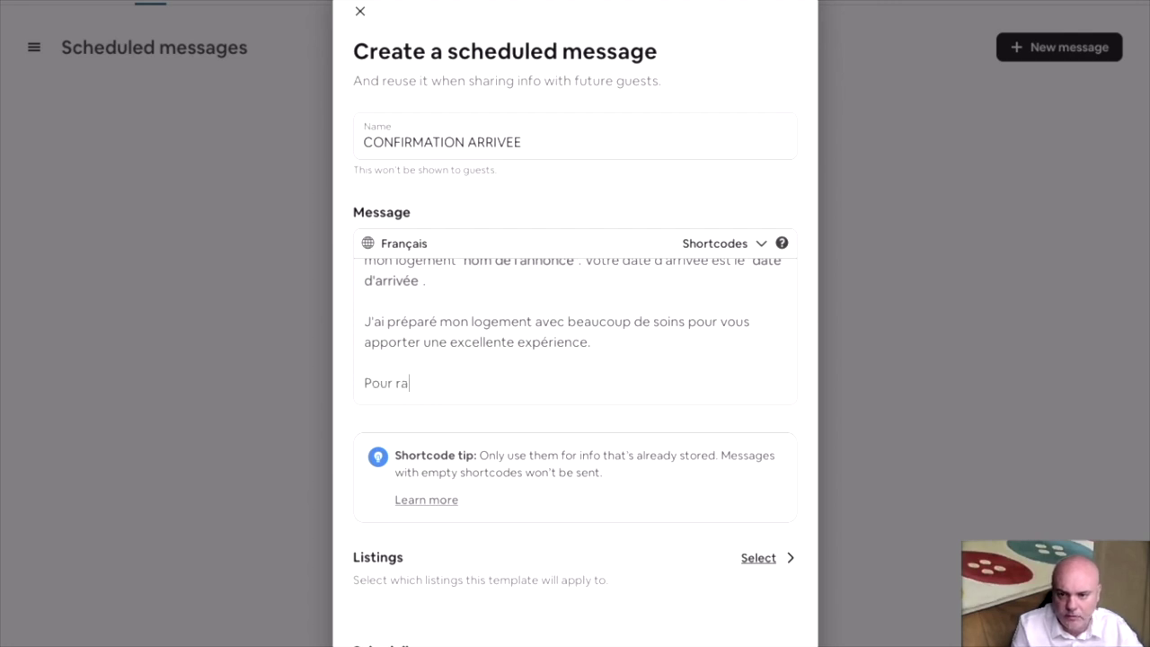
key("BackSpace")
key("BackSpace")
key("BackSpace")
type(", ")
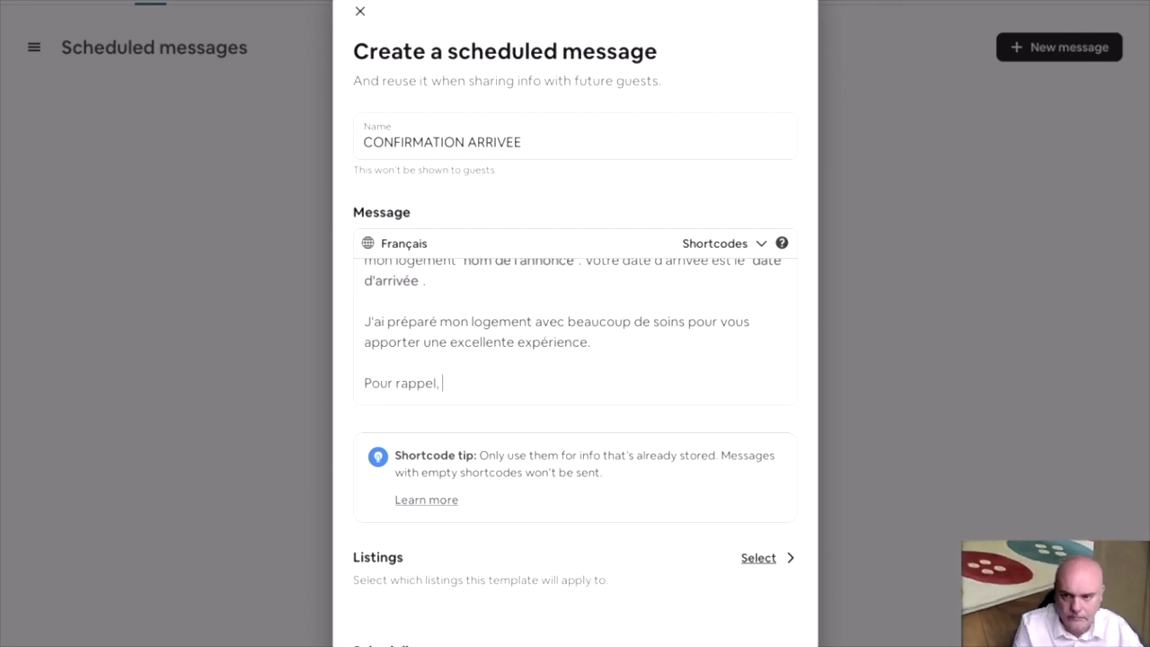
type("voici l'ad")
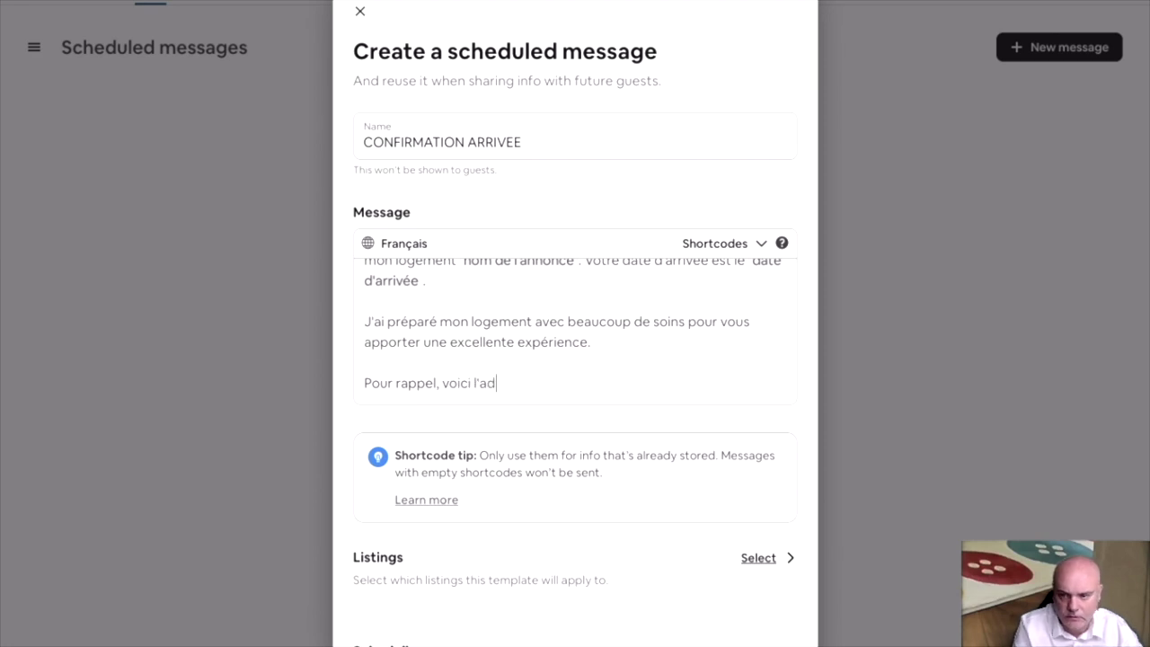
type("resse de mon g")
type("logement :")
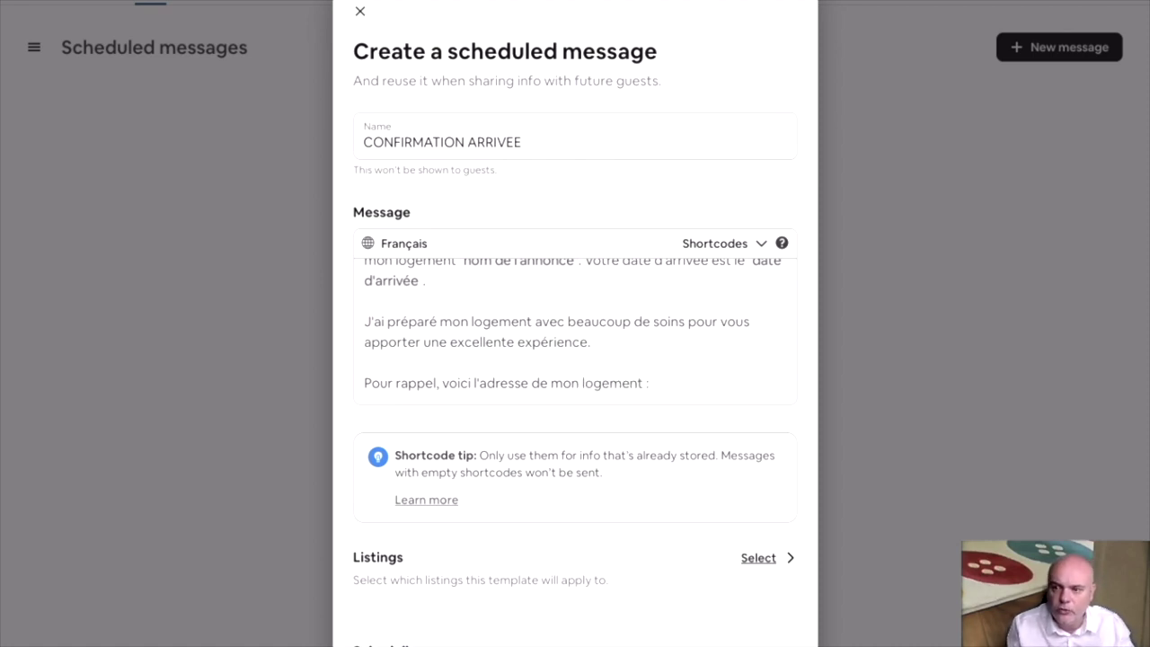
Step: Insert the "adresse" shortcode after "mon logement :", end the sentence with a period and leave a blank line below
left_click(723, 244)
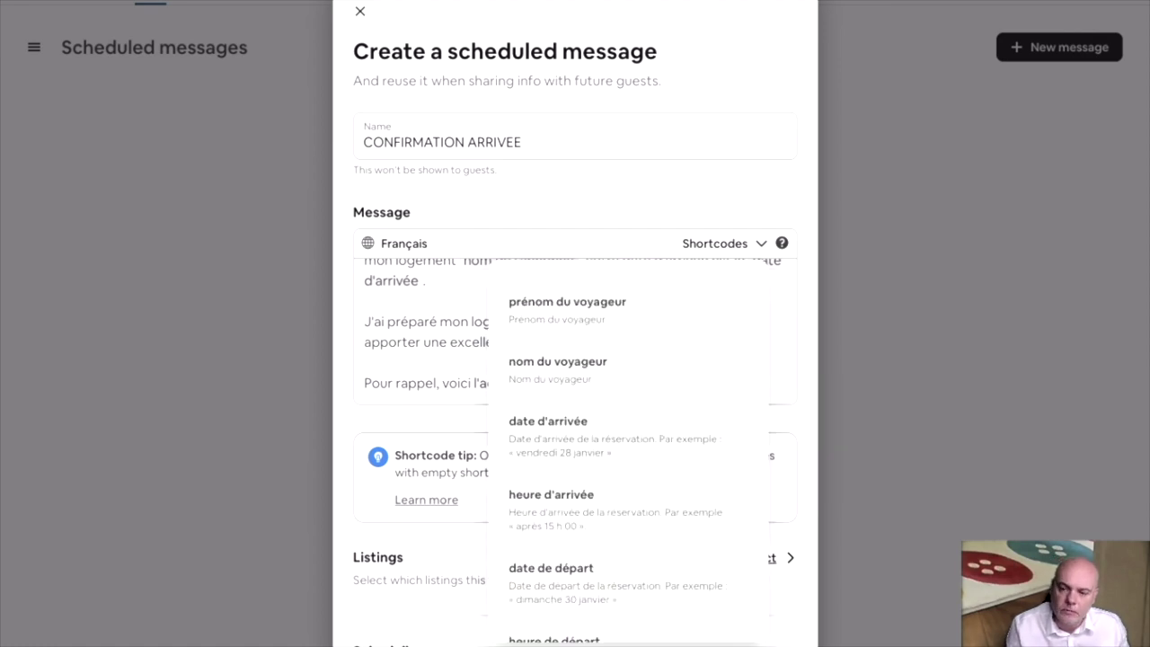
scroll(629, 449, "down", 4)
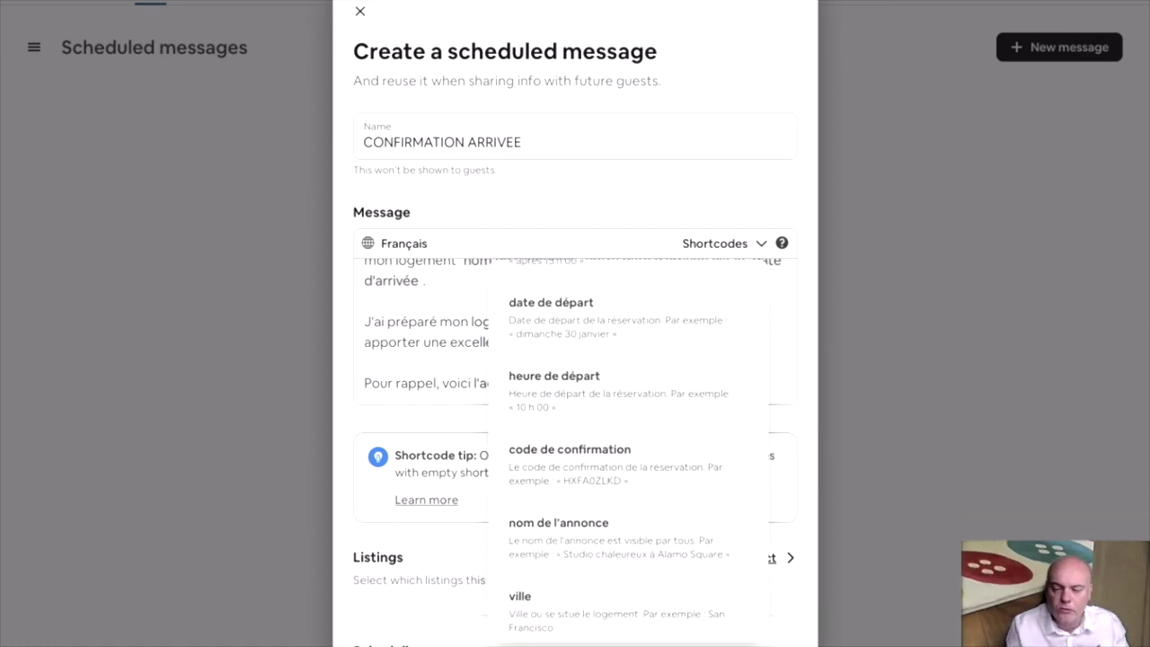
scroll(628, 449, "down", 3)
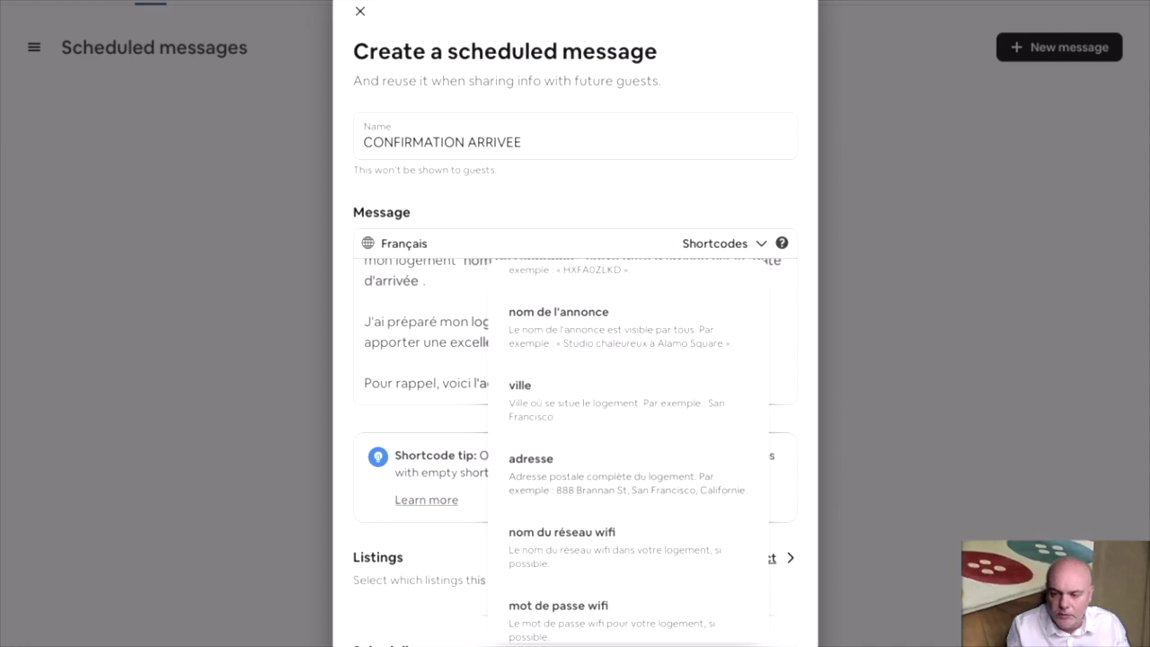
scroll(629, 450, "down", 2)
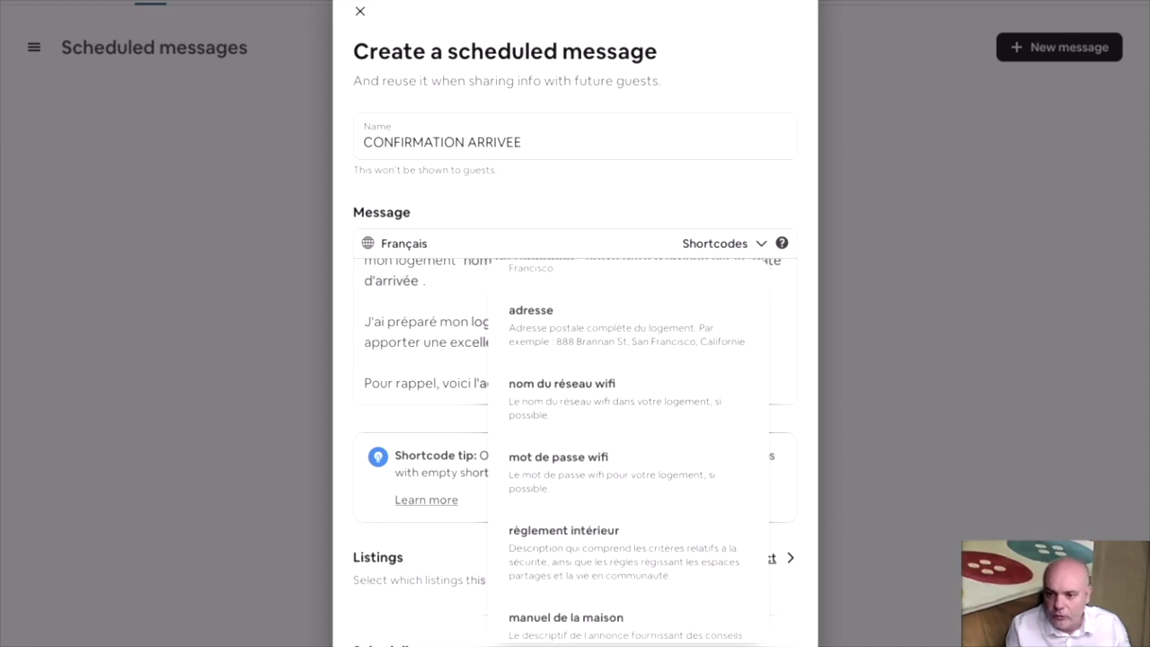
scroll(628, 449, "up", 1)
left_click(627, 378)
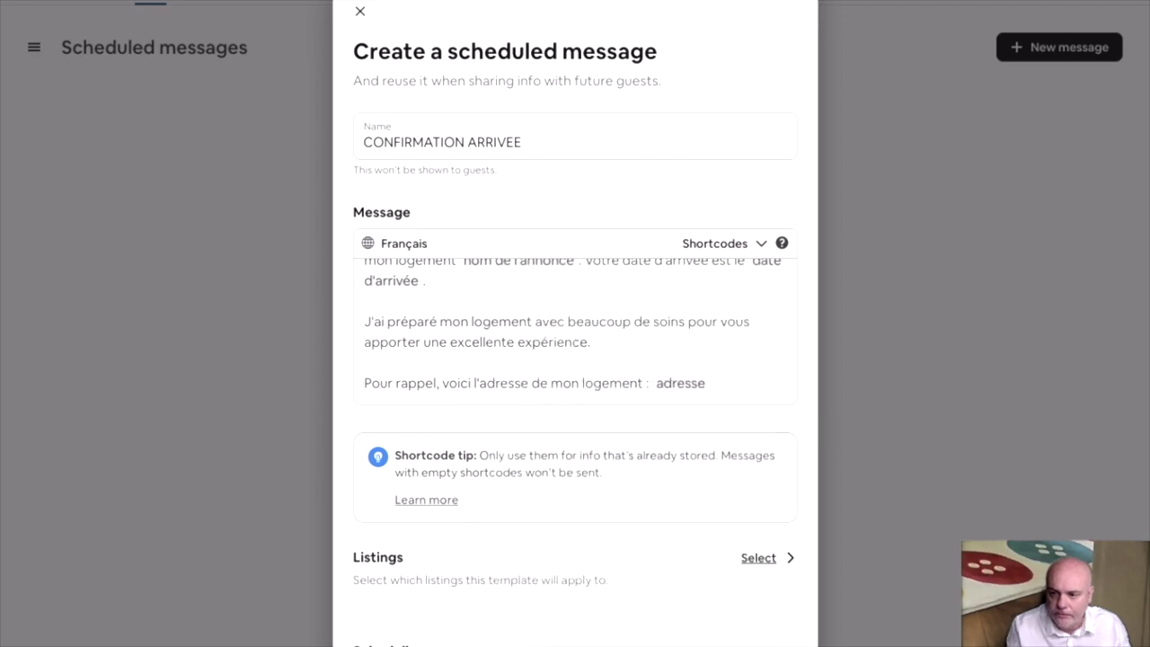
type(".")
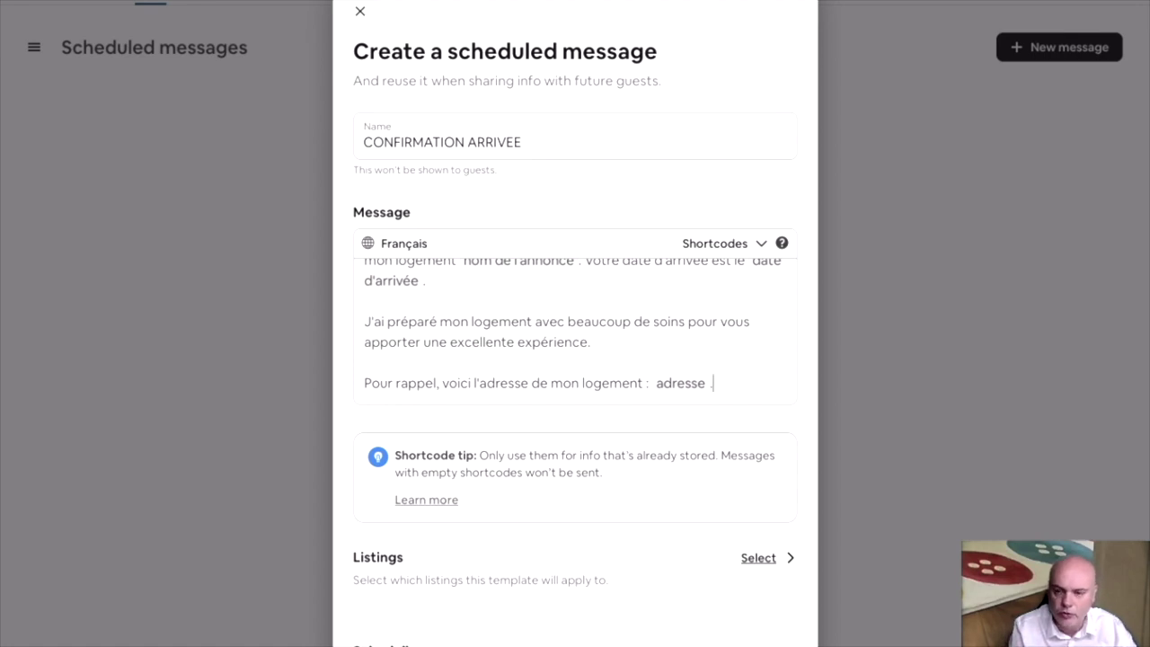
key("Return")
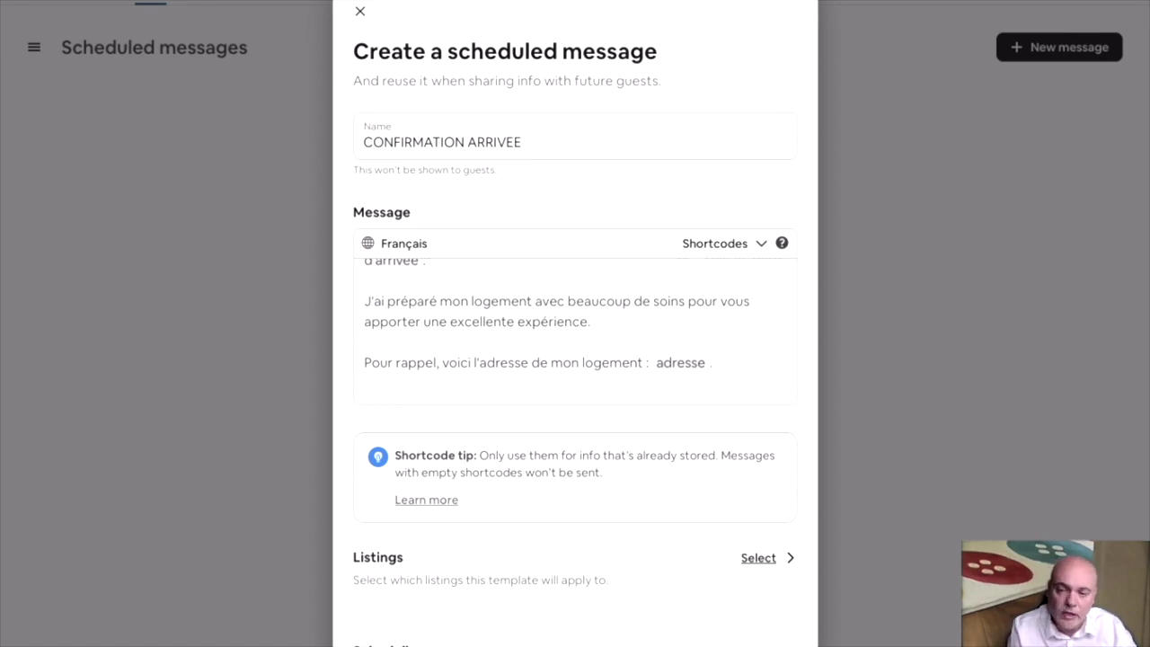
key("Return")
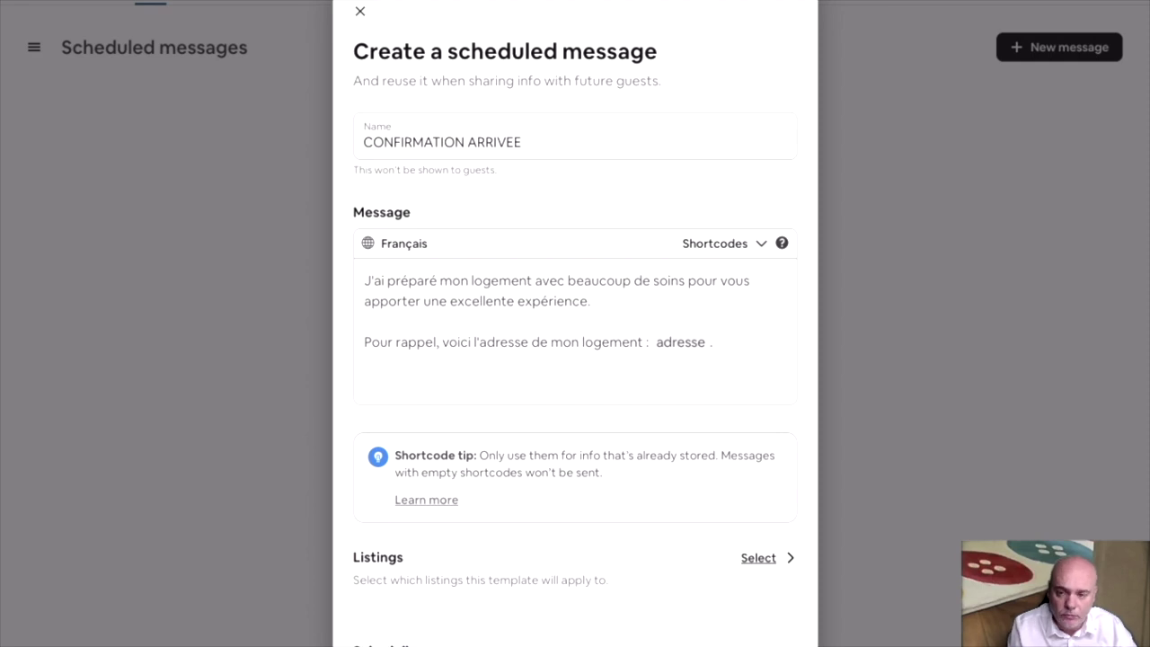
Step: Examine the available shortcodes for arrival instructions, directions, transport and guest access
left_click(723, 244)
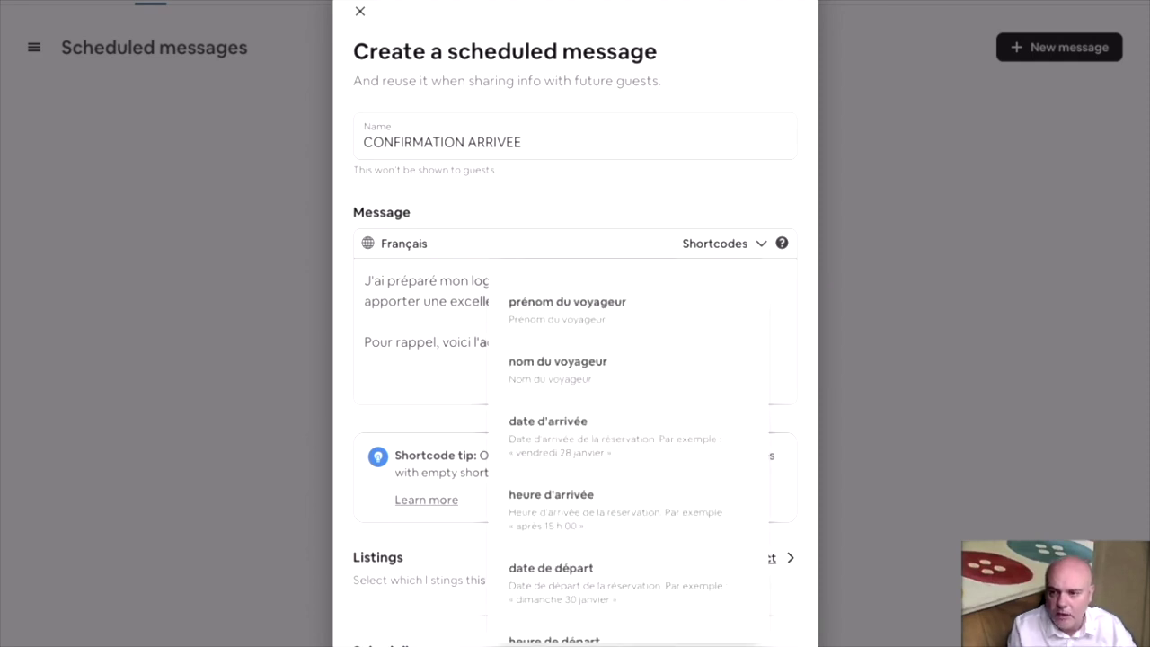
scroll(627, 450, "down", 5)
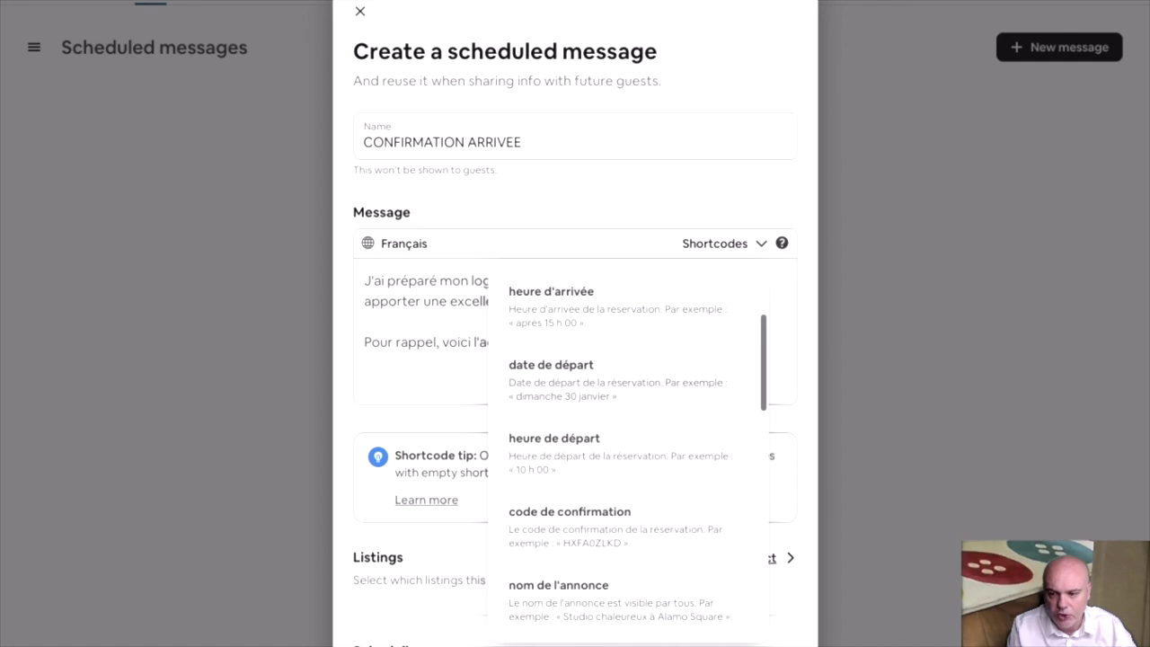
scroll(627, 449, "down", 4)
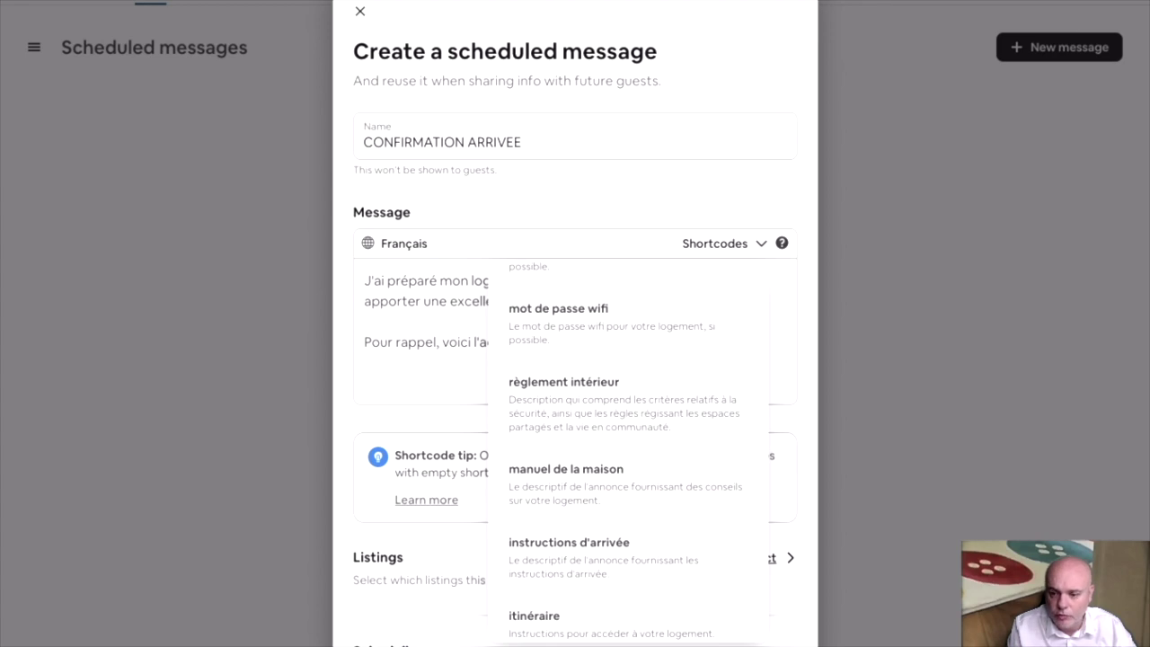
scroll(627, 449, "down", 2)
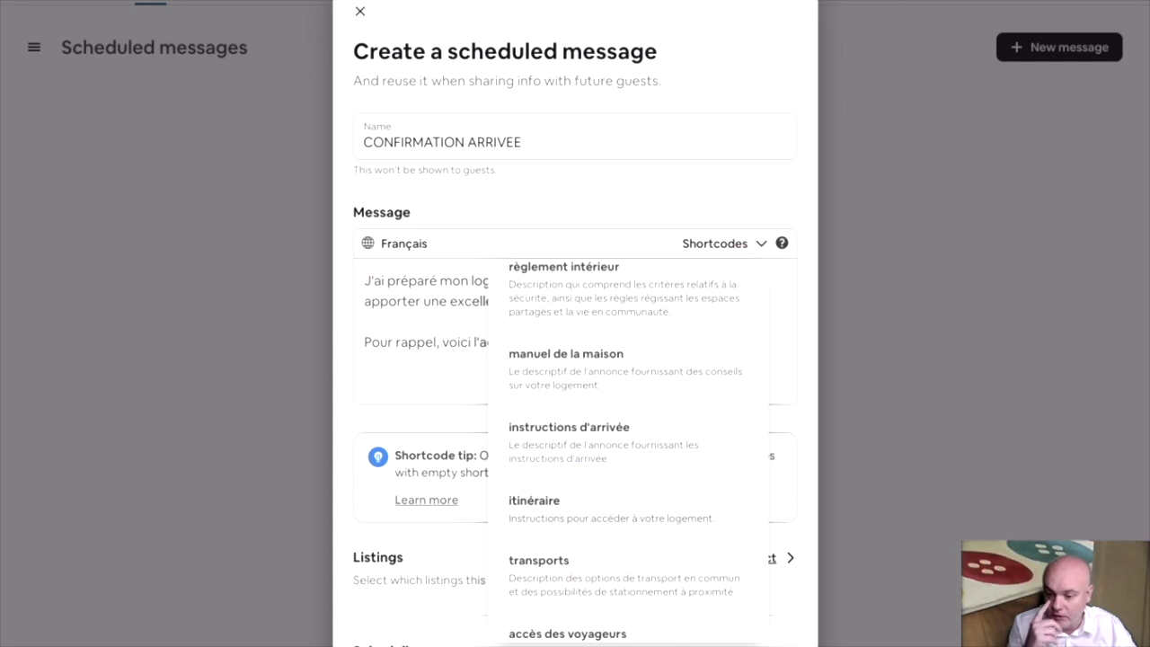
scroll(626, 449, "down", 2)
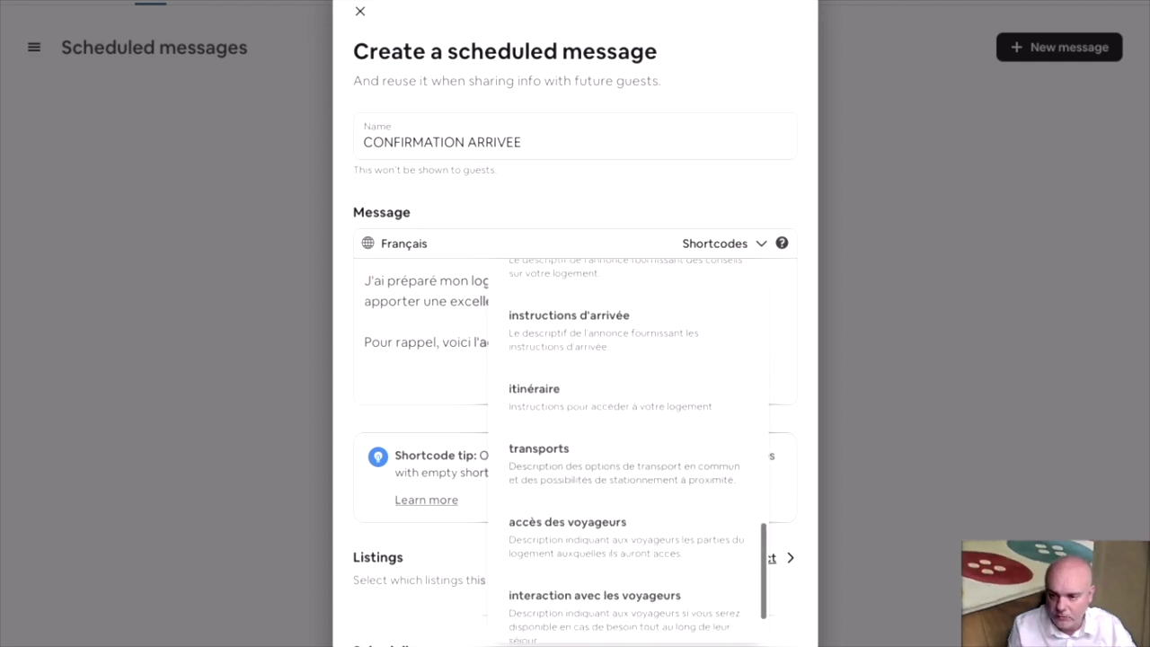
scroll(626, 449, "down", 1)
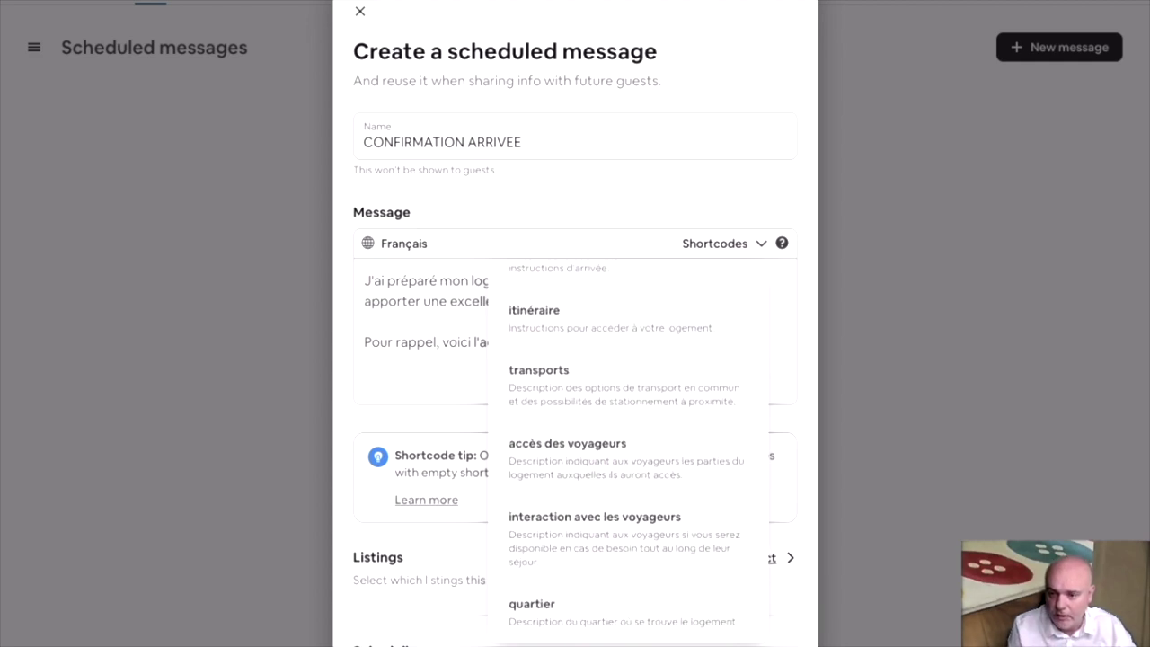
scroll(626, 449, "up", 1)
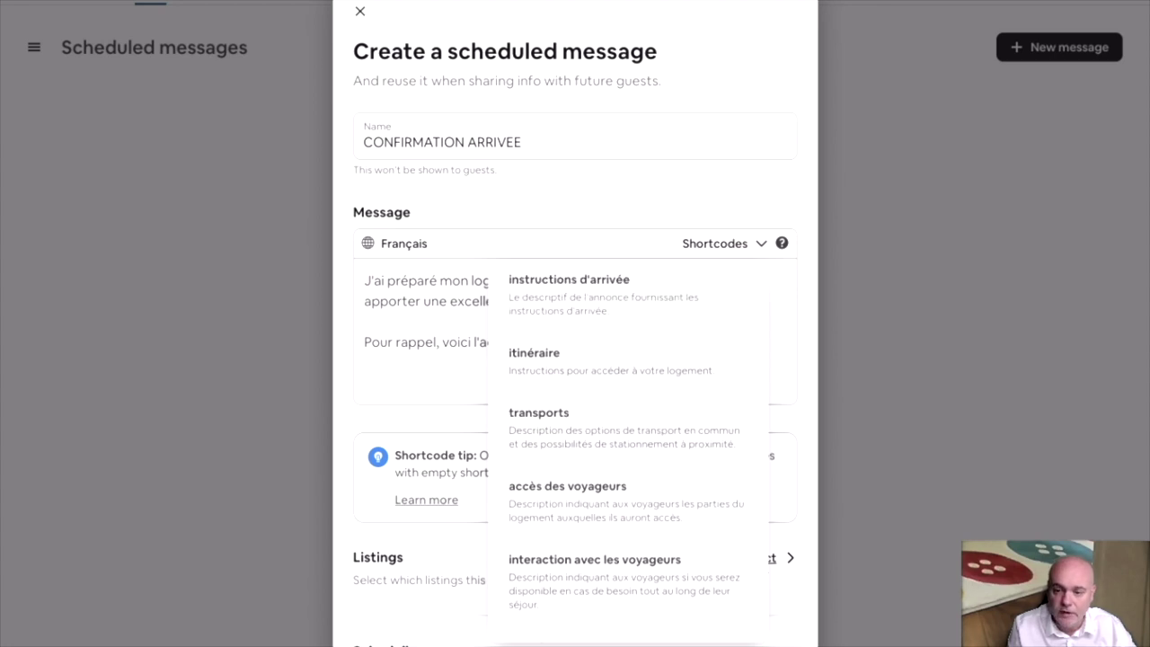
key("Escape")
type("Pour")
key("BackSpace")
key("BackSpace")
key("BackSpace")
key("BackSpace")
key("BackSpace")
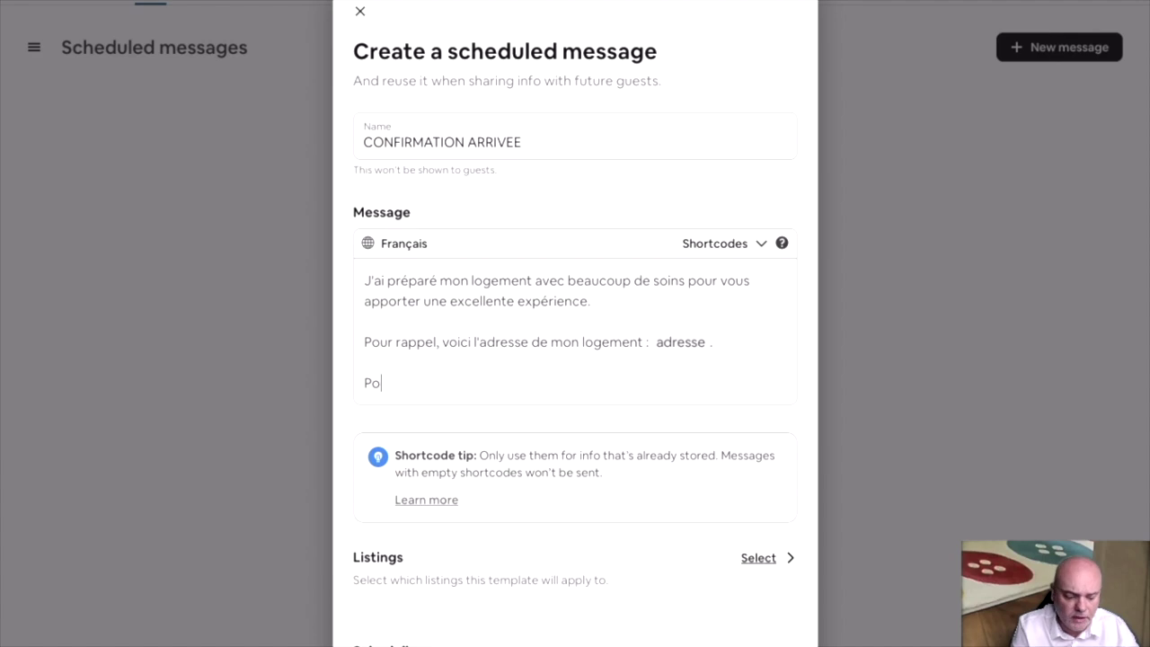
Step: Write "Voici l'itinéraire pour approcher mon logement :" as a new paragraph at the end of the message
type("Voici ")
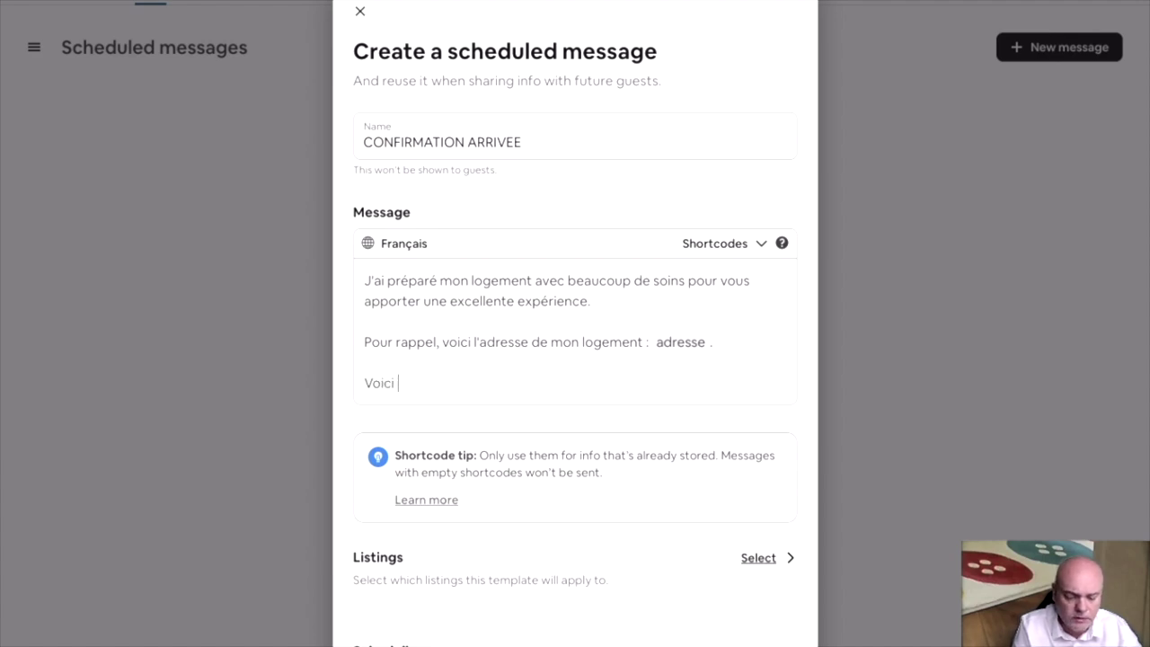
type("l'intinée")
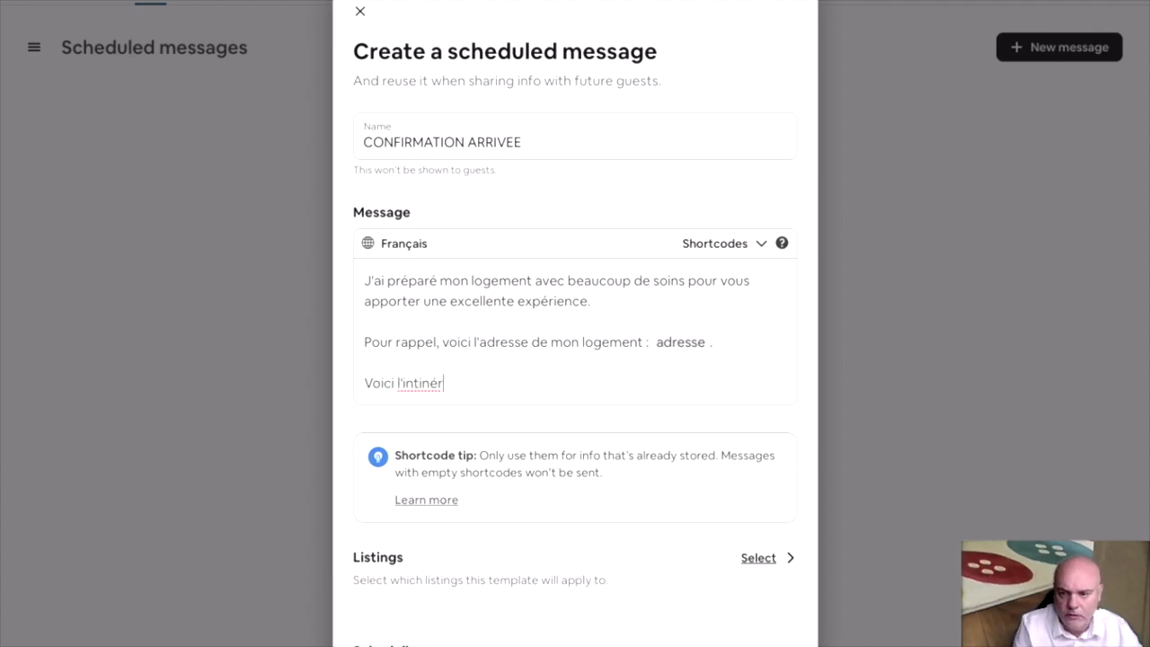
key("BackSpace")
type("raire p")
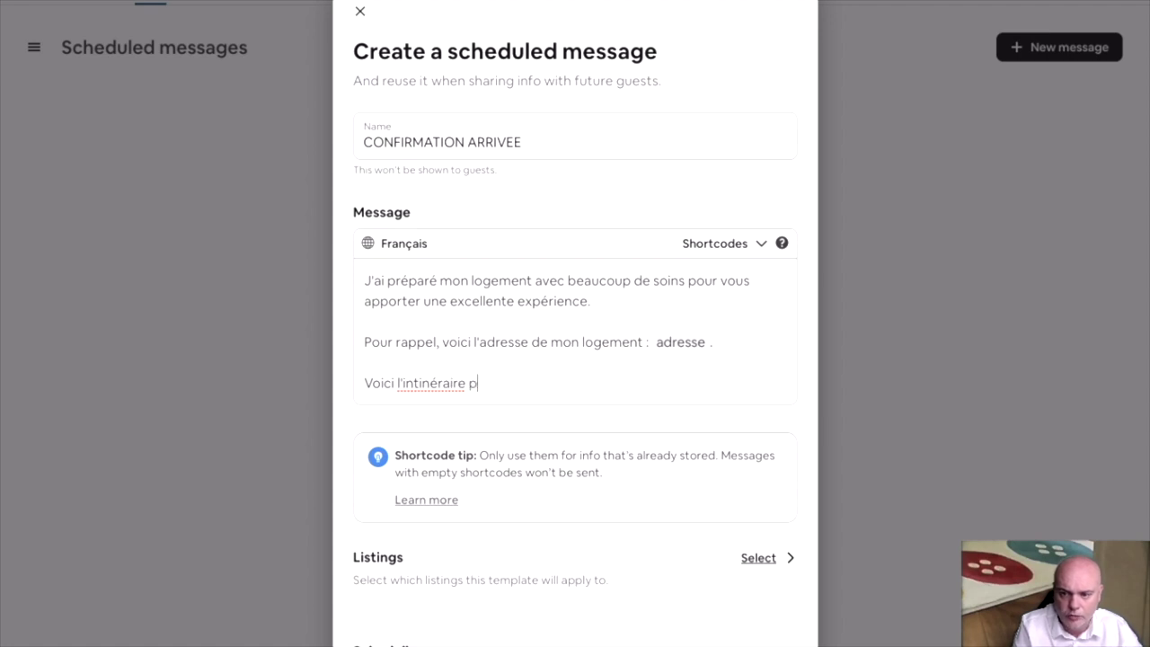
type("our approcher m")
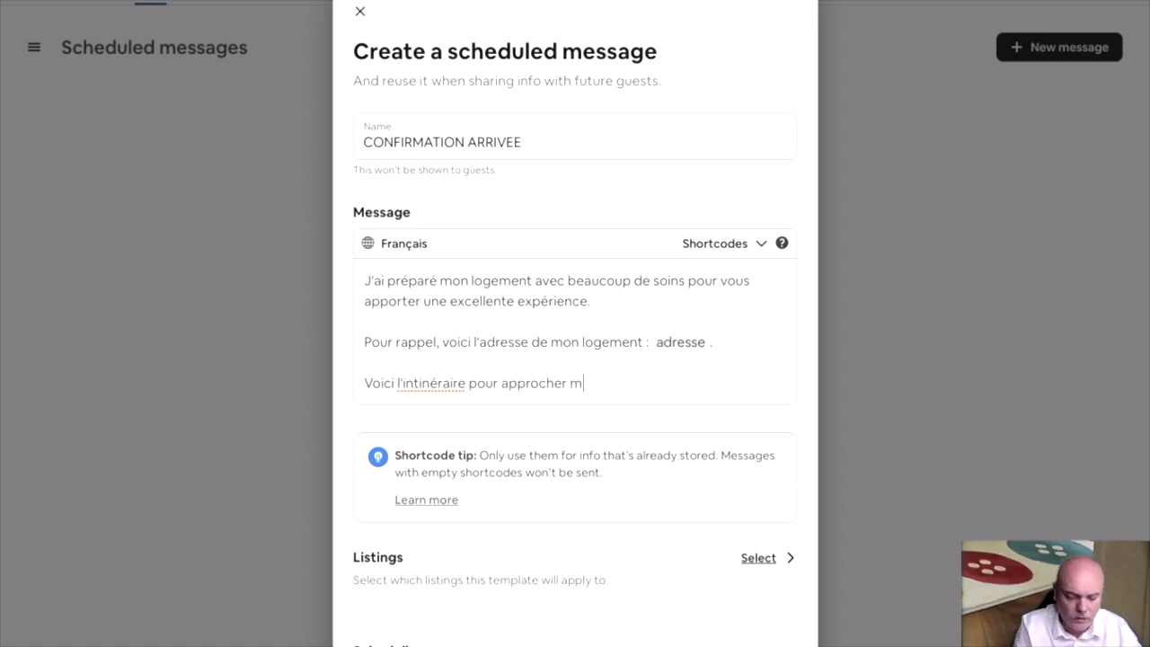
type("on logement :")
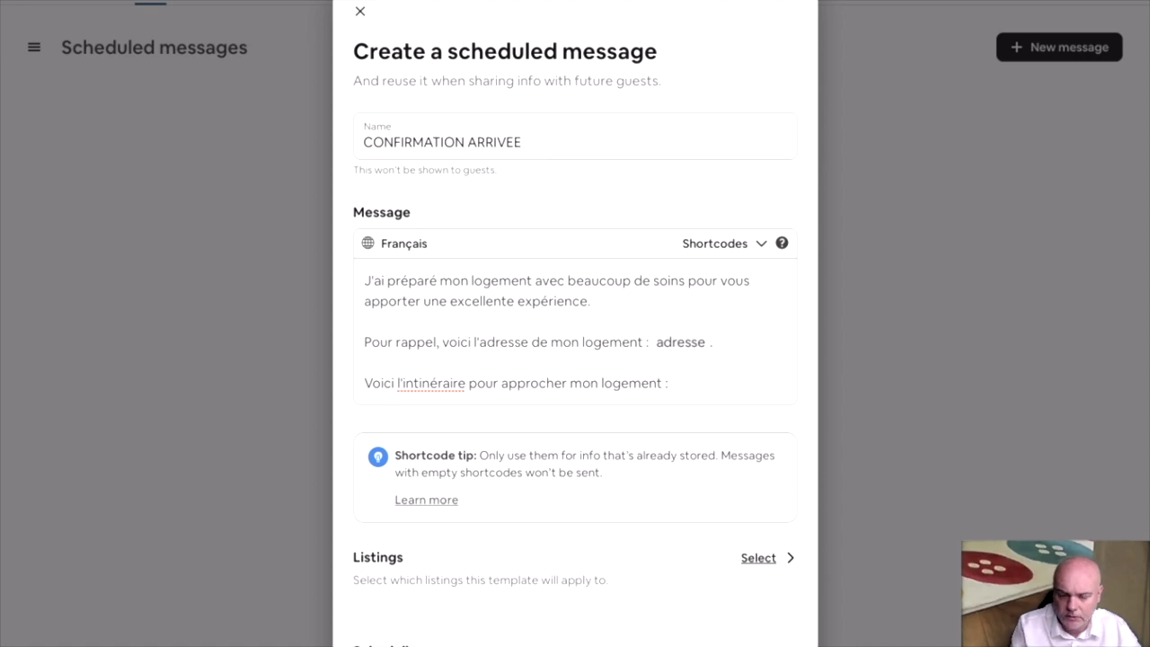
left_click(414, 382)
key("BackSpace")
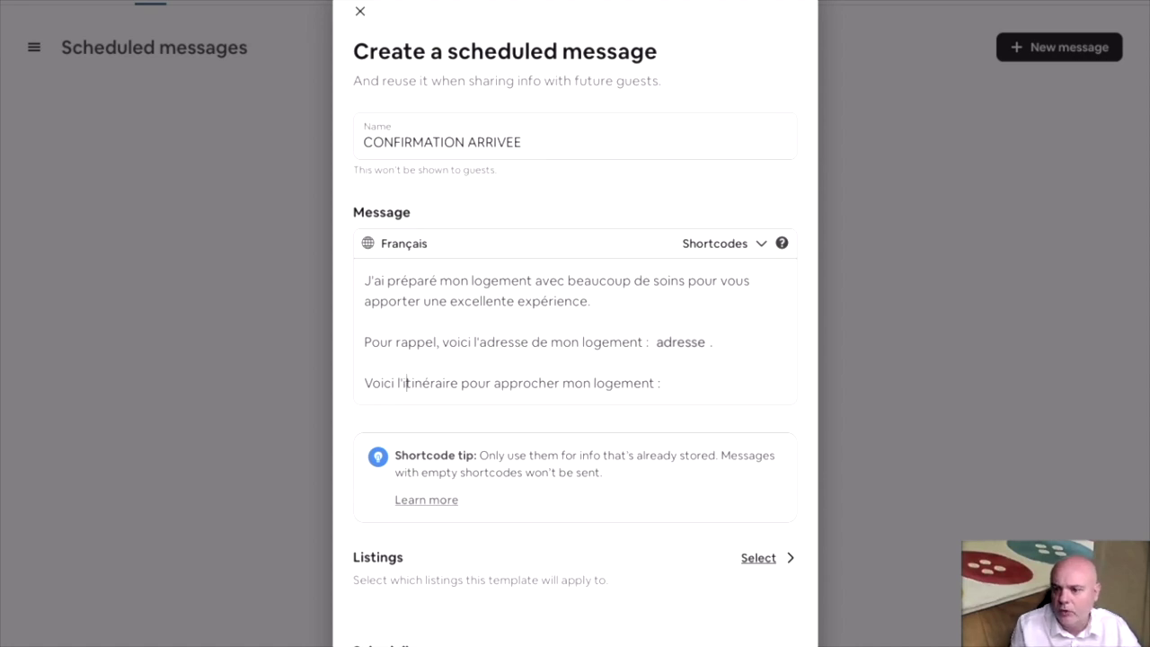
Step: Insert the "itinéraire" shortcode after "approcher mon logement :" and leave a blank line below it
left_click(723, 243)
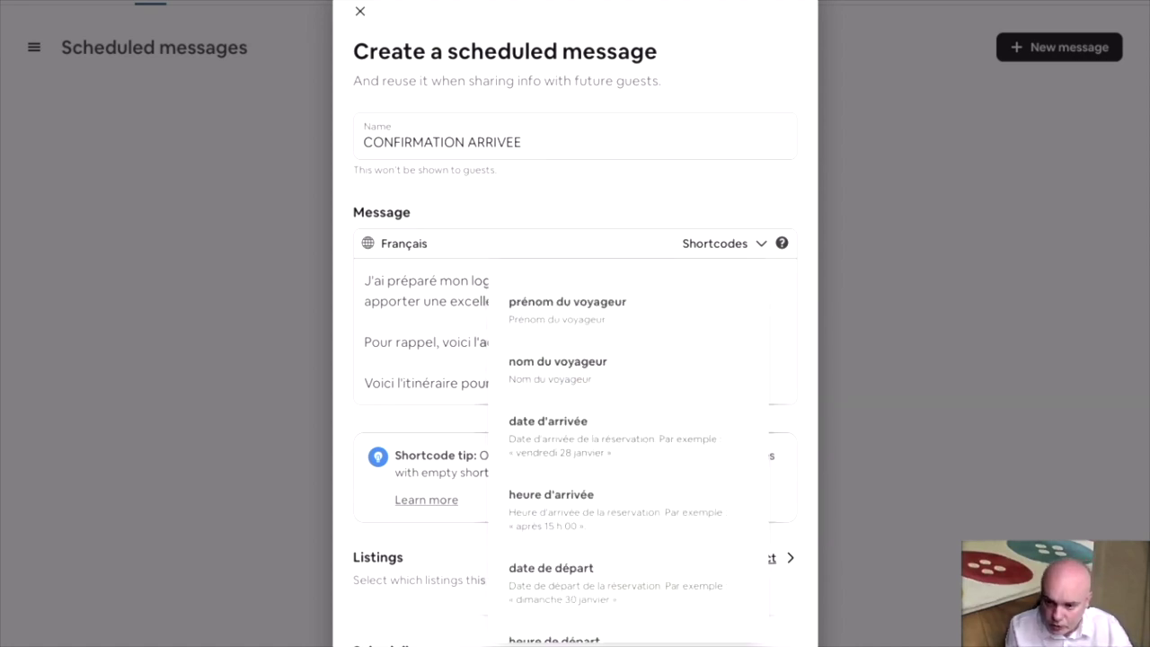
scroll(627, 449, "down", 2)
scroll(629, 449, "down", 5)
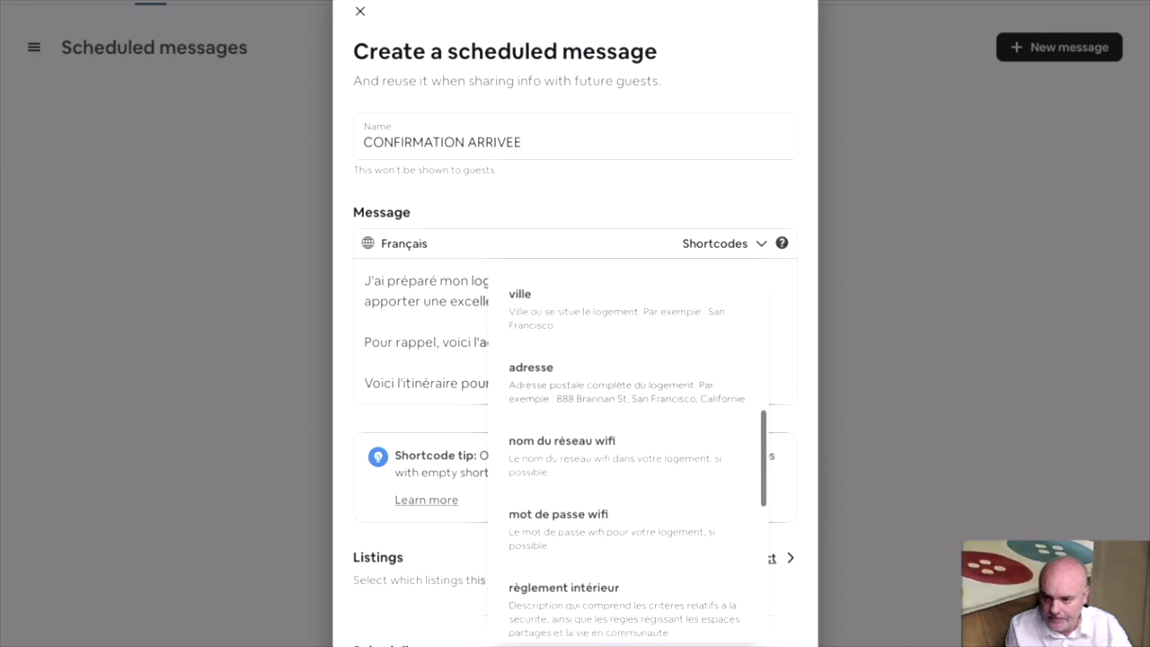
scroll(628, 449, "down", 3)
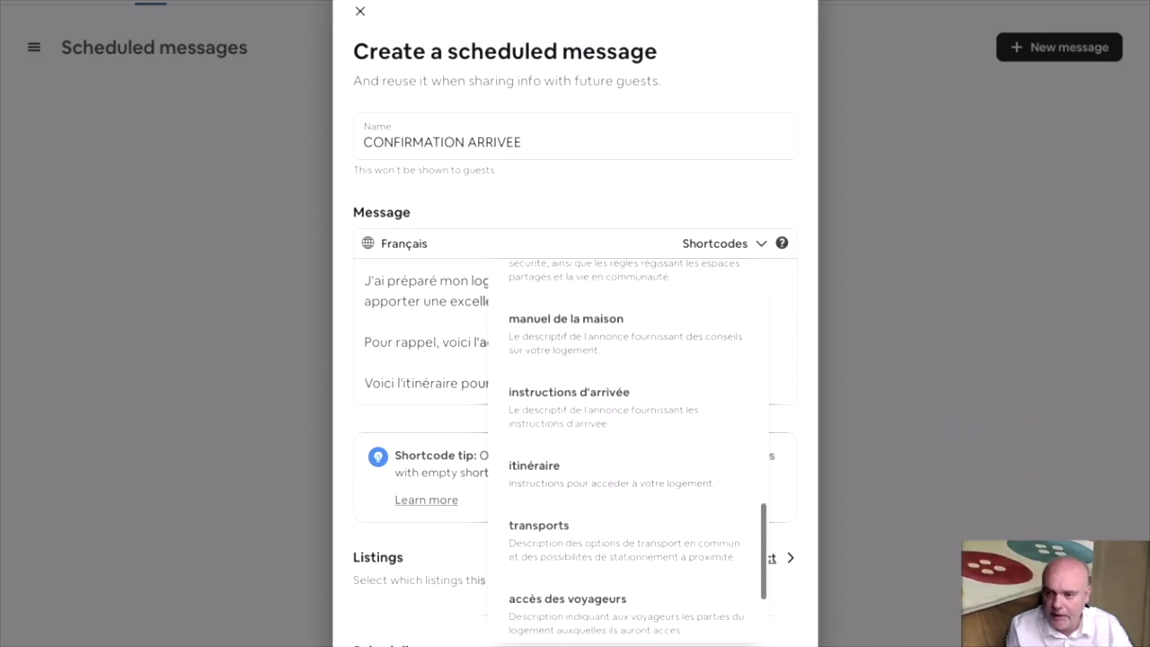
left_click(627, 475)
key("Return")
key("Return")
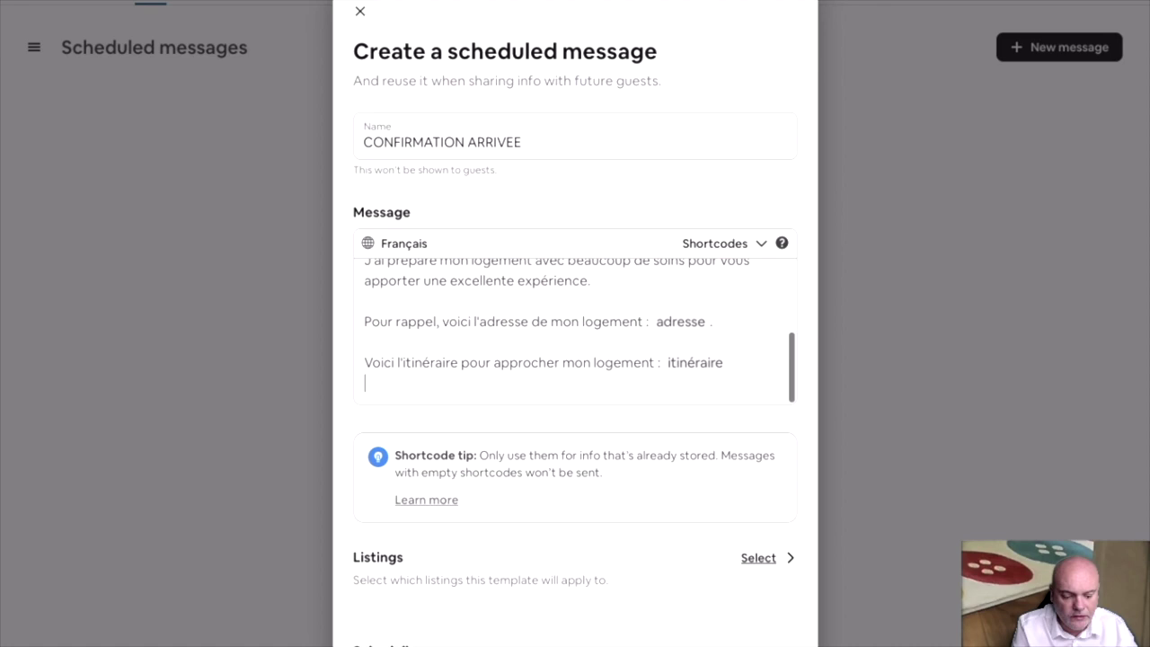
Step: Begin a new paragraph with "Je reviendrai vers vous 24H avec votre arrivée pour"
type("J")
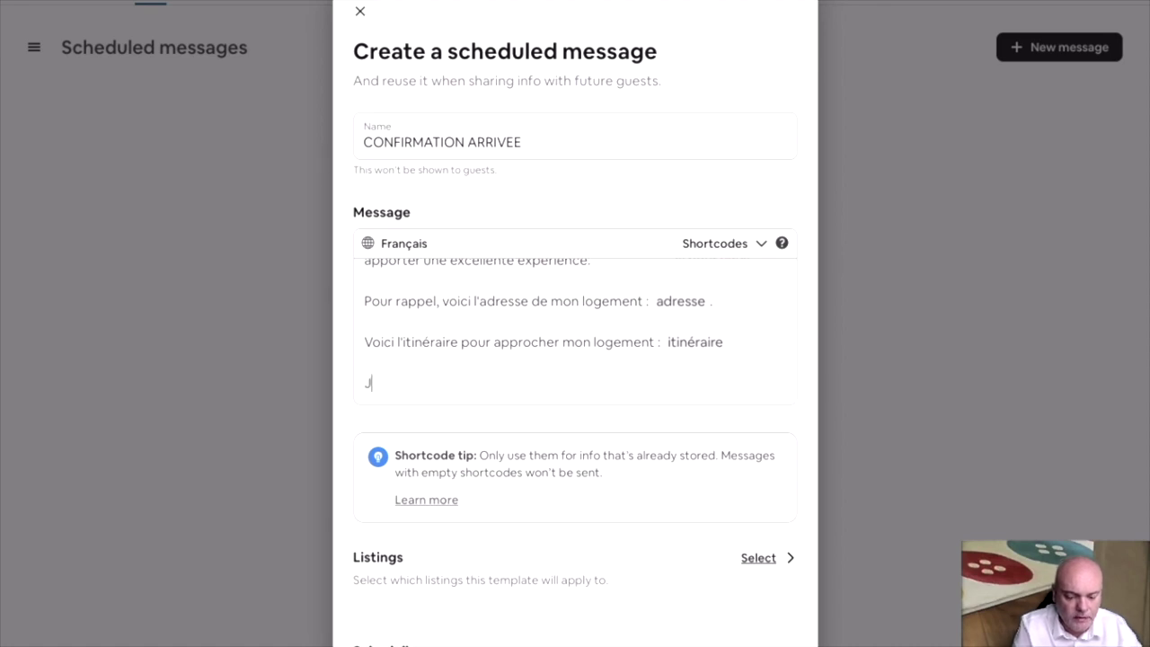
type("e reviendrai ")
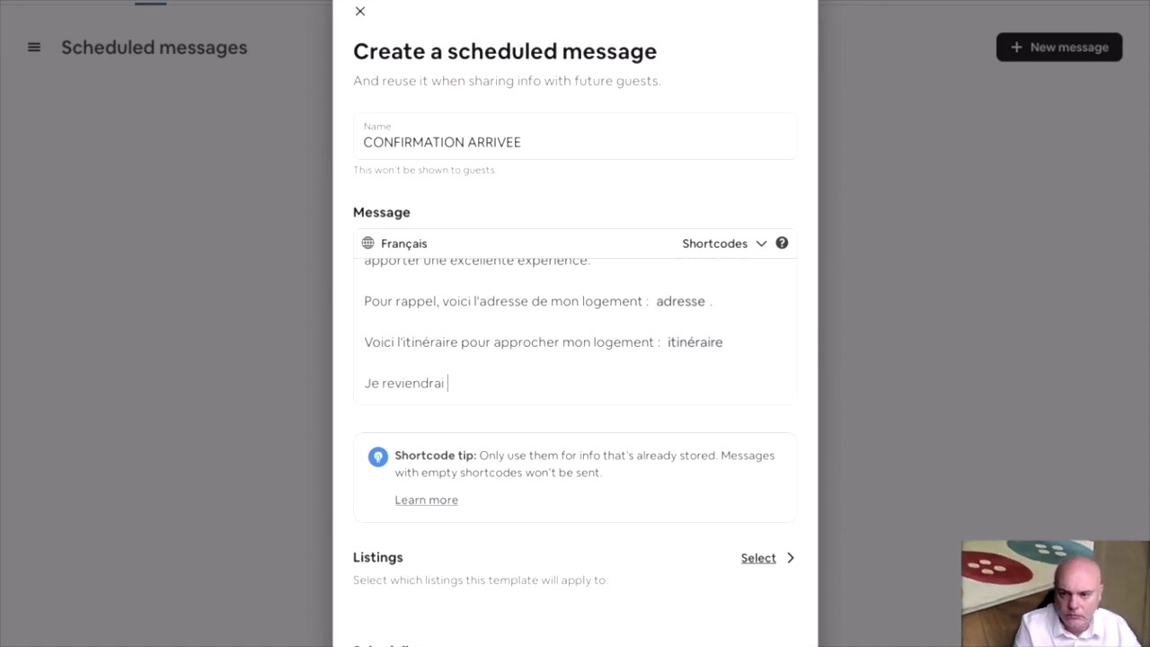
type("vers vous ")
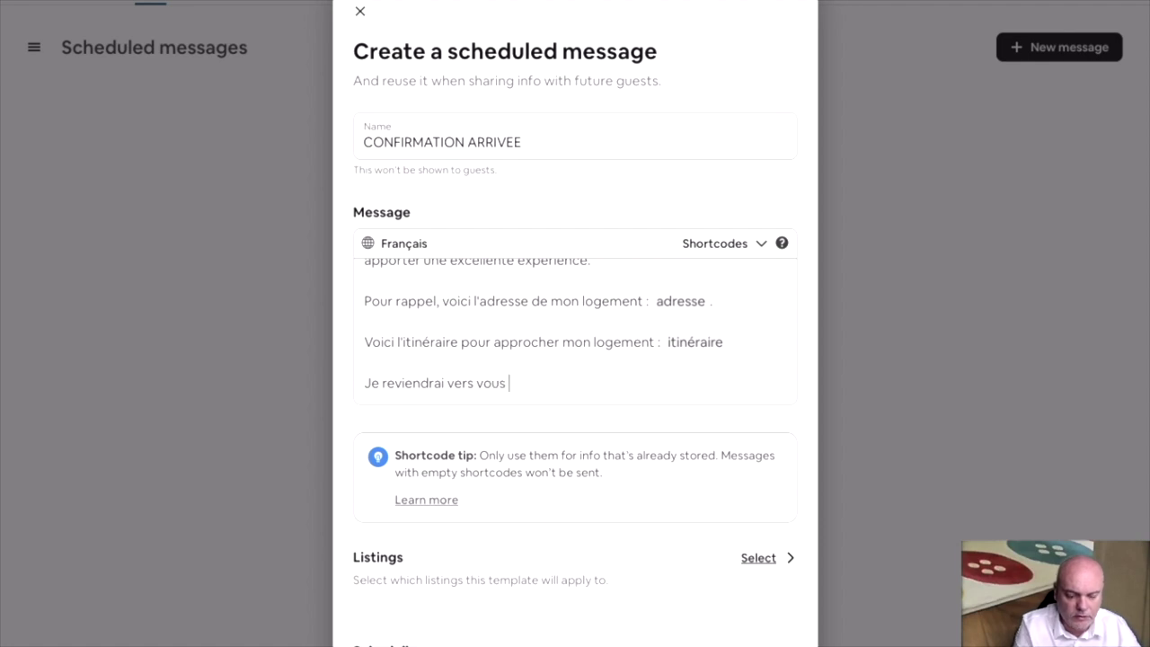
type("24H avec ")
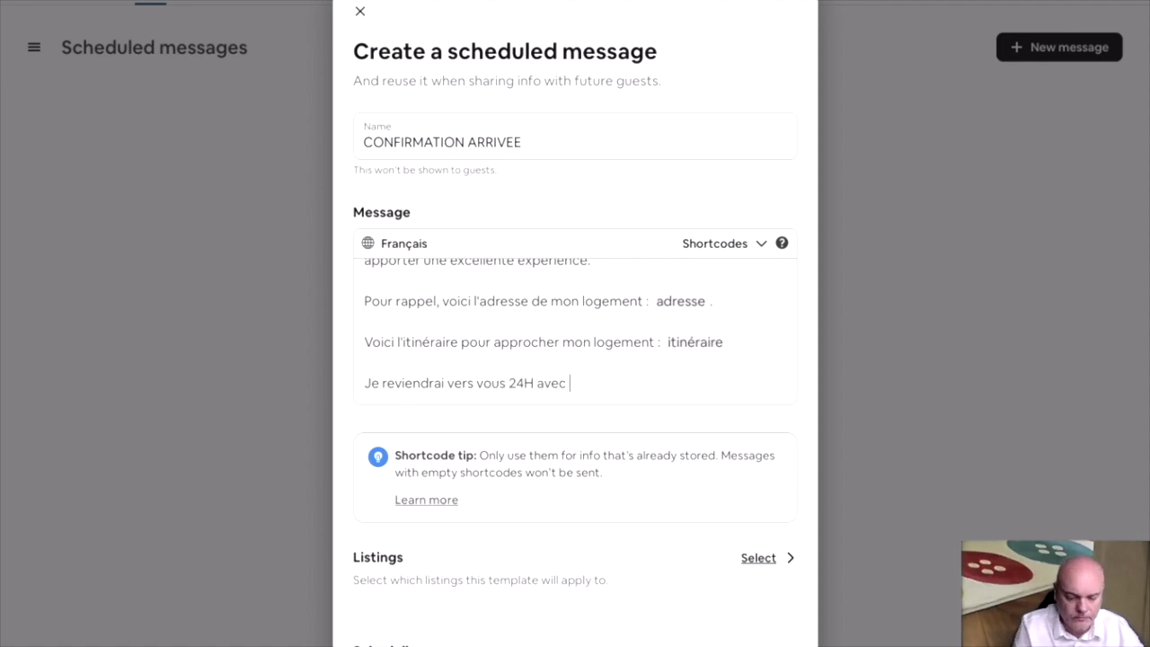
type("votre a")
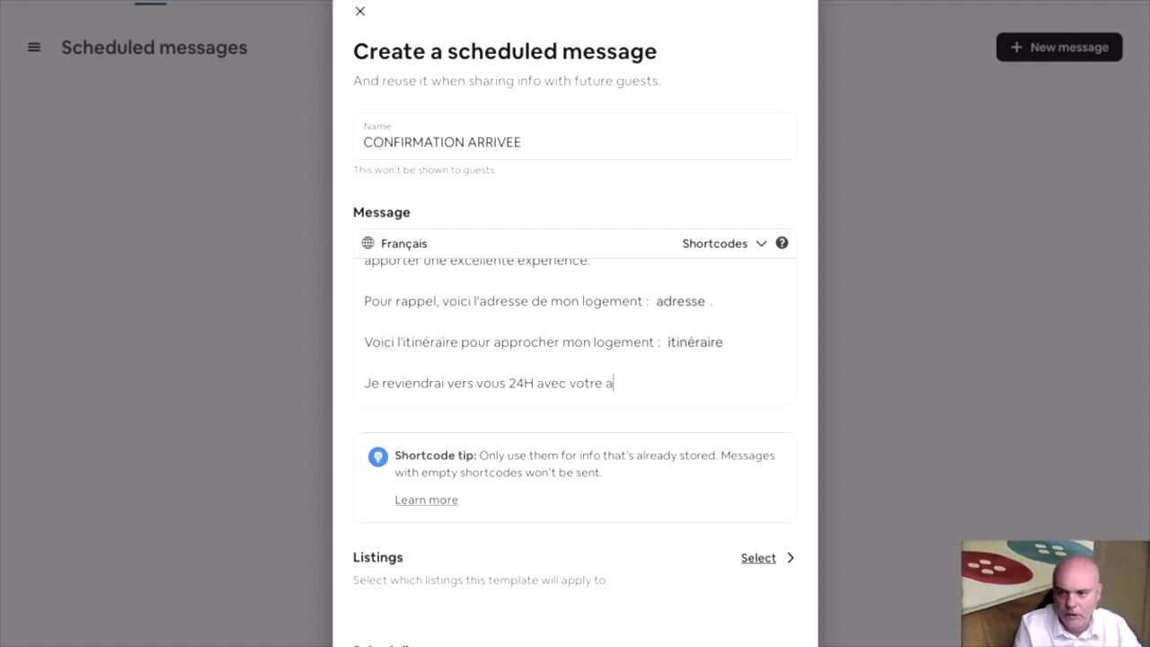
type("rrivée pour ")
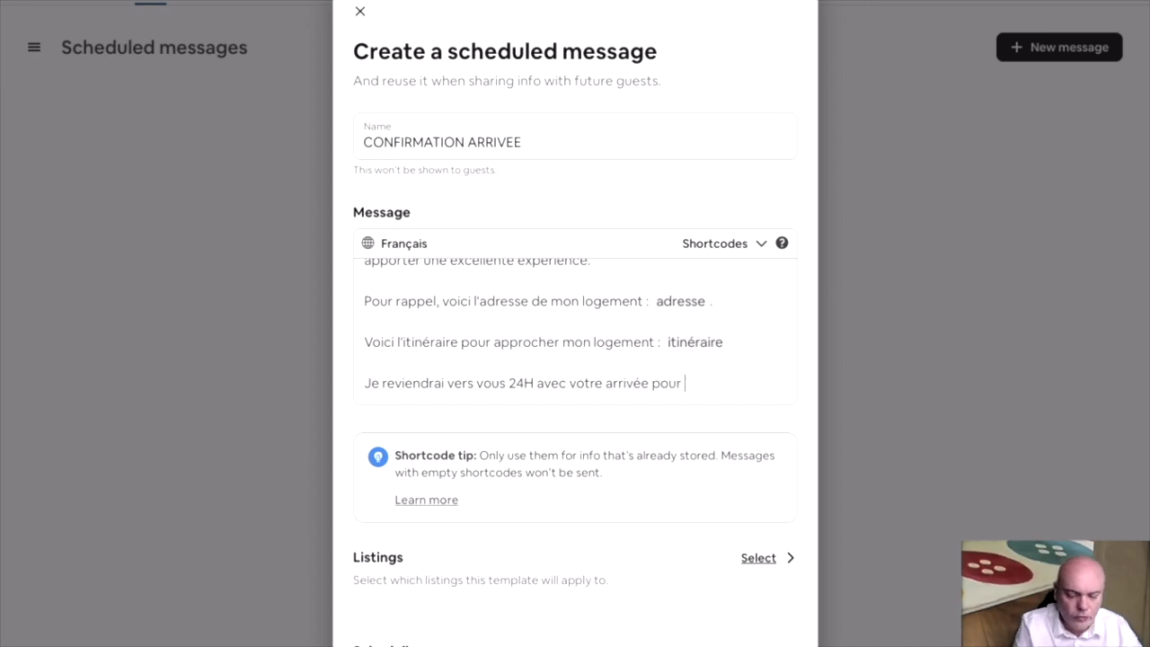
Step: Complete the sentence with "vous communiquer la procédure du checkin." and leave a blank line below it
type("vous communiq")
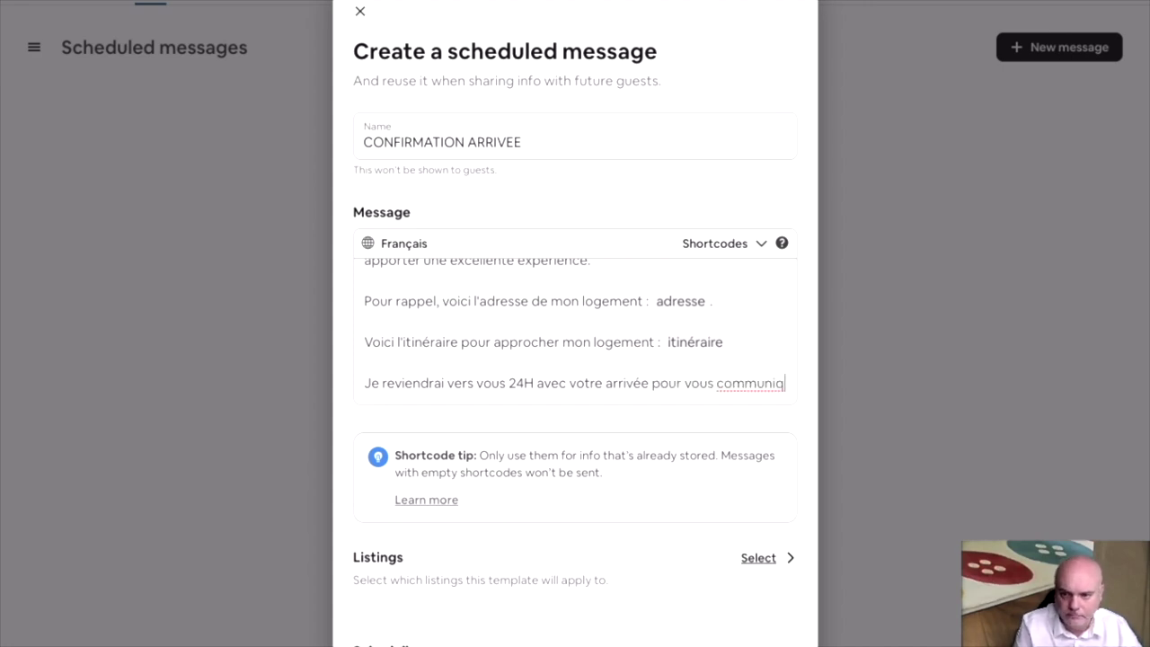
type("uer la procéduire")
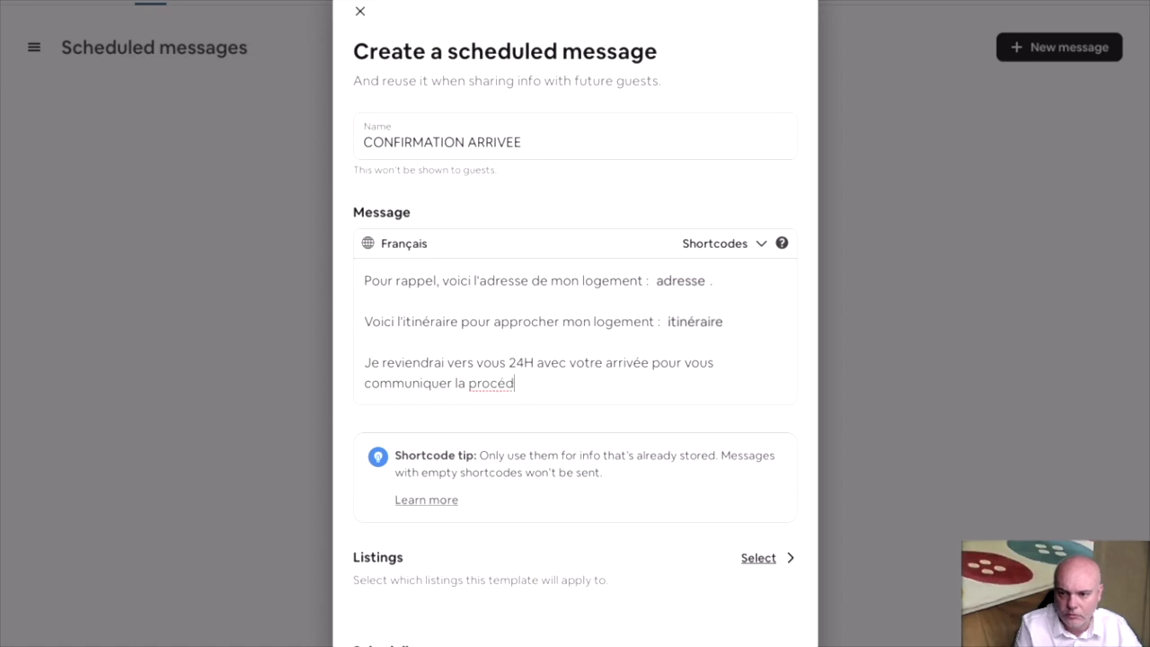
key("BackSpace")
key("BackSpace")
key("BackSpace")
type("re du chec")
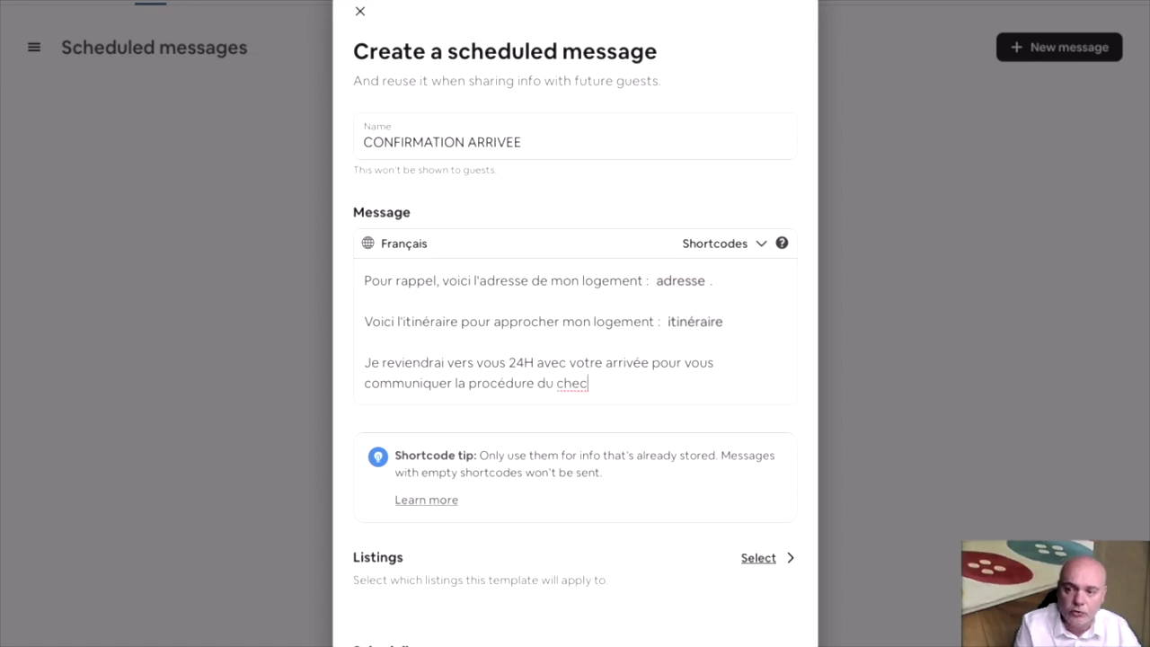
type("kin.")
key("Return")
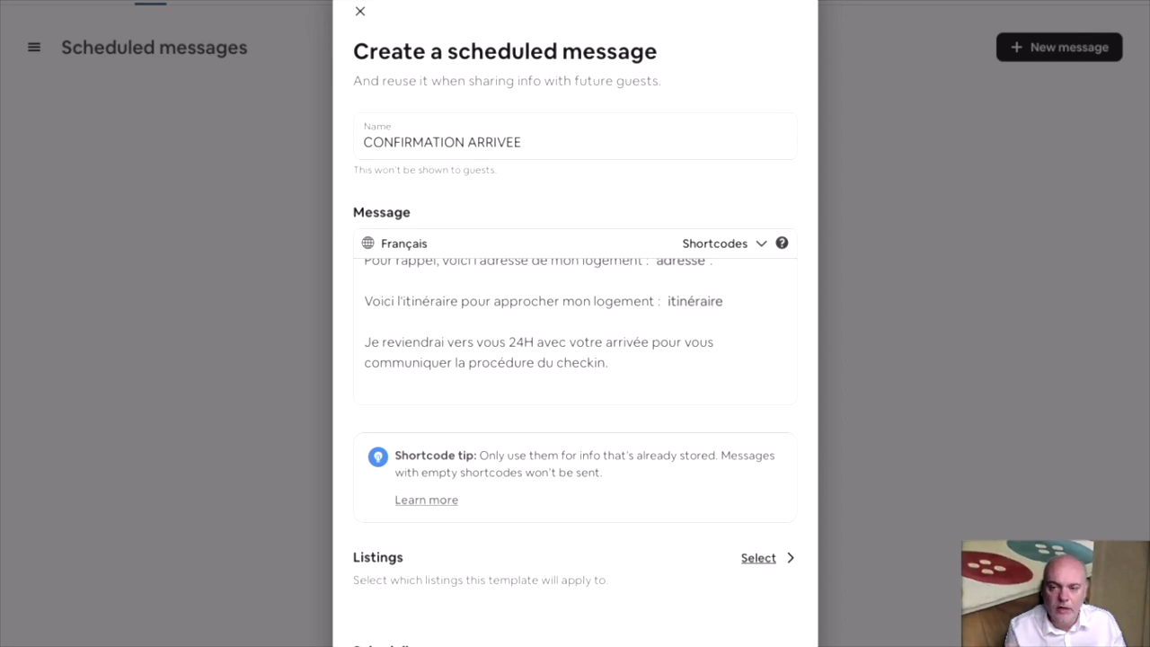
key("Return")
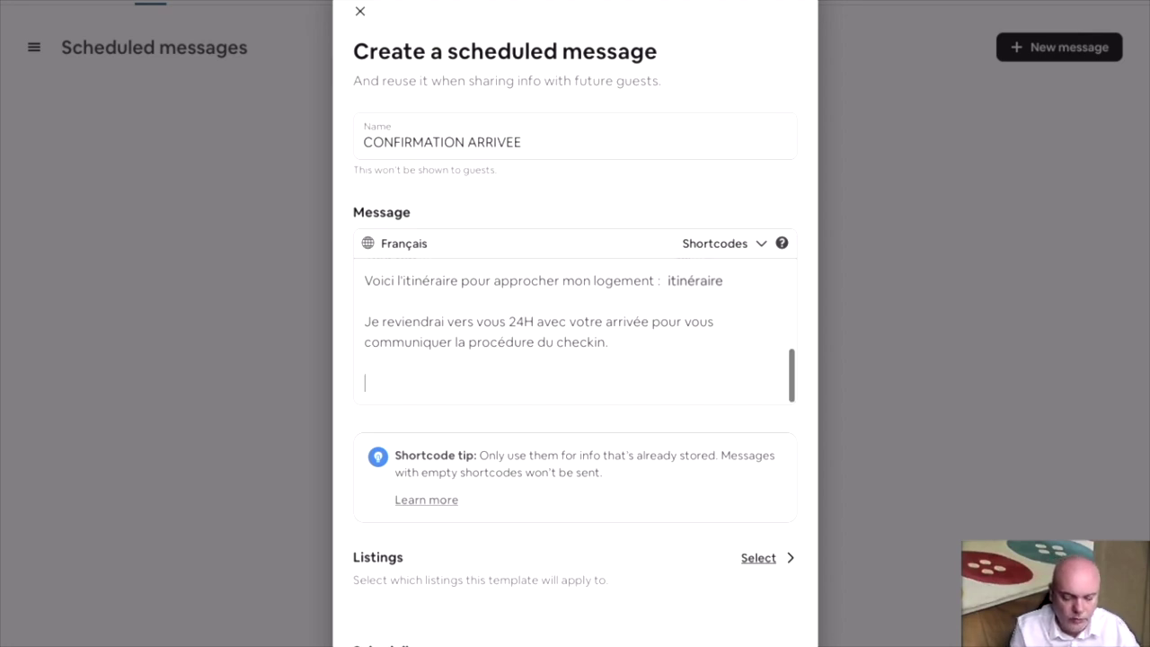
Step: Close the message with "Bonne journée" and sign with the host's first name on the following line
type("Bonne journée")
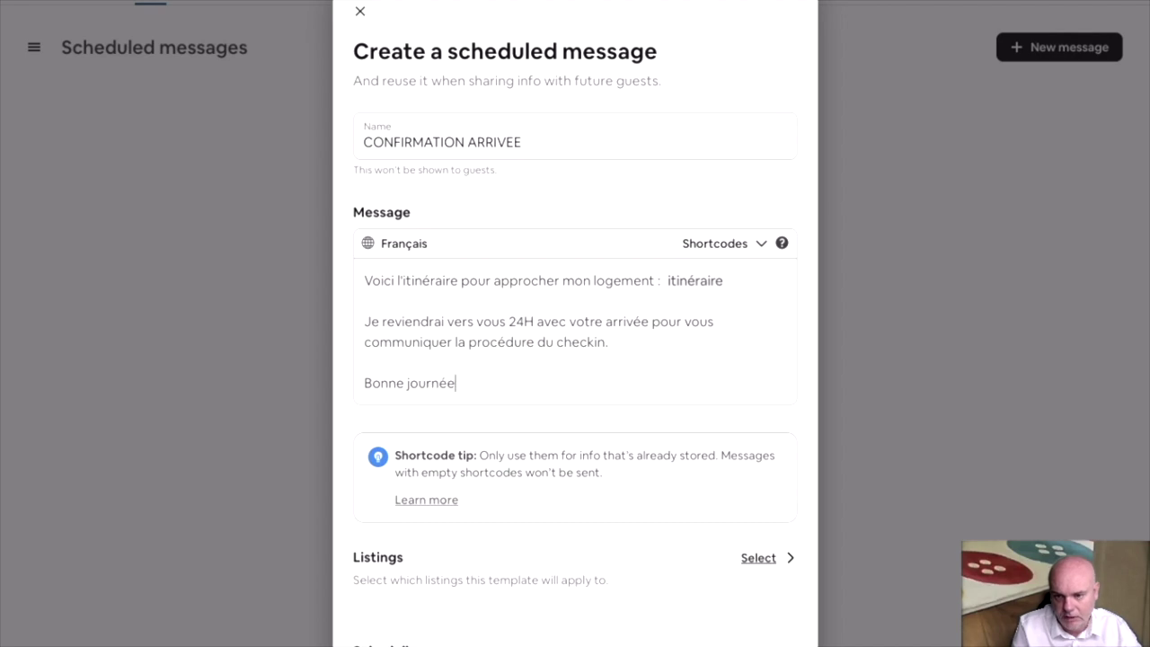
key("Return")
type("Sebastien.")
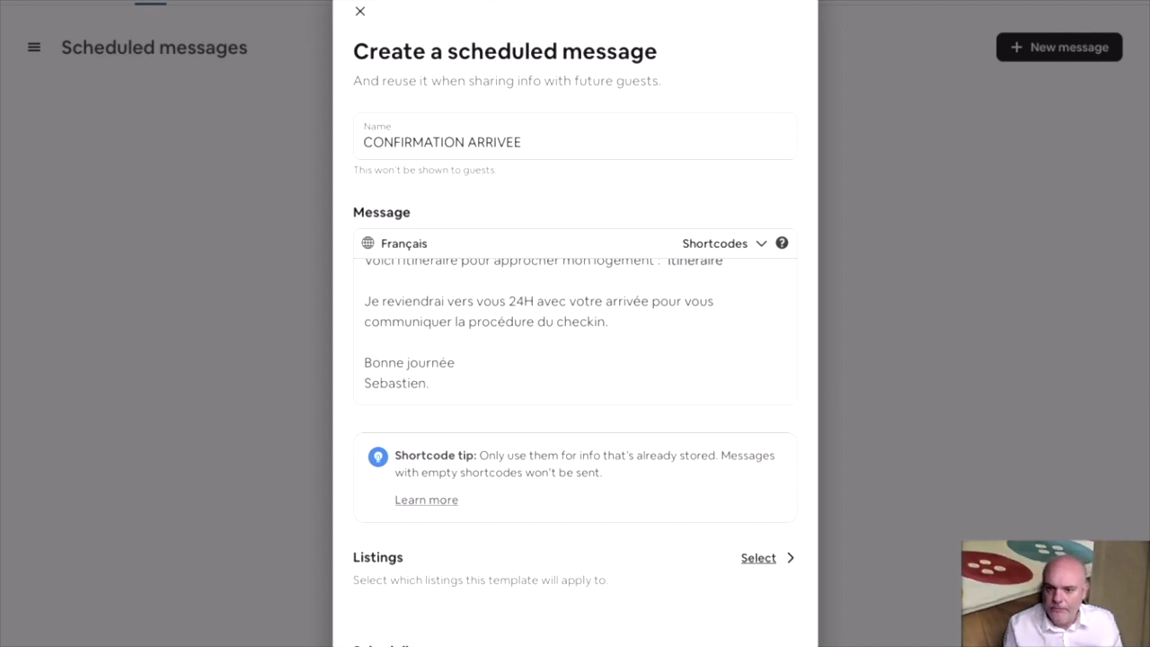
Step: Apply the message template to a single listing and return to the message form
scroll(574, 359, "down", 2)
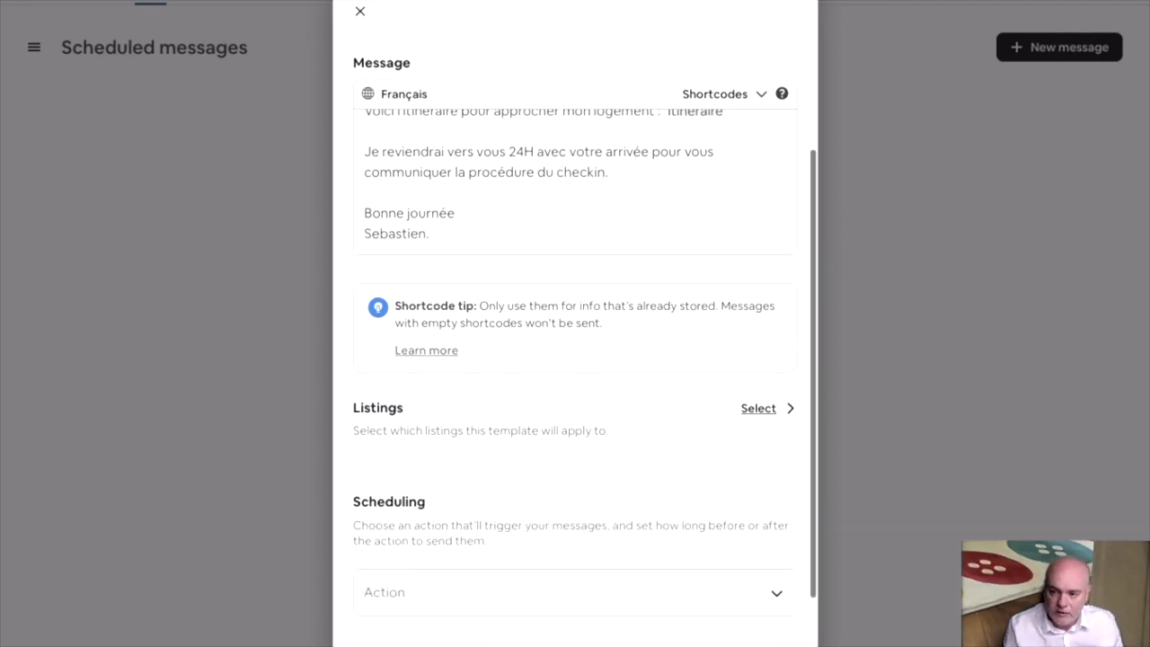
left_click(757, 408)
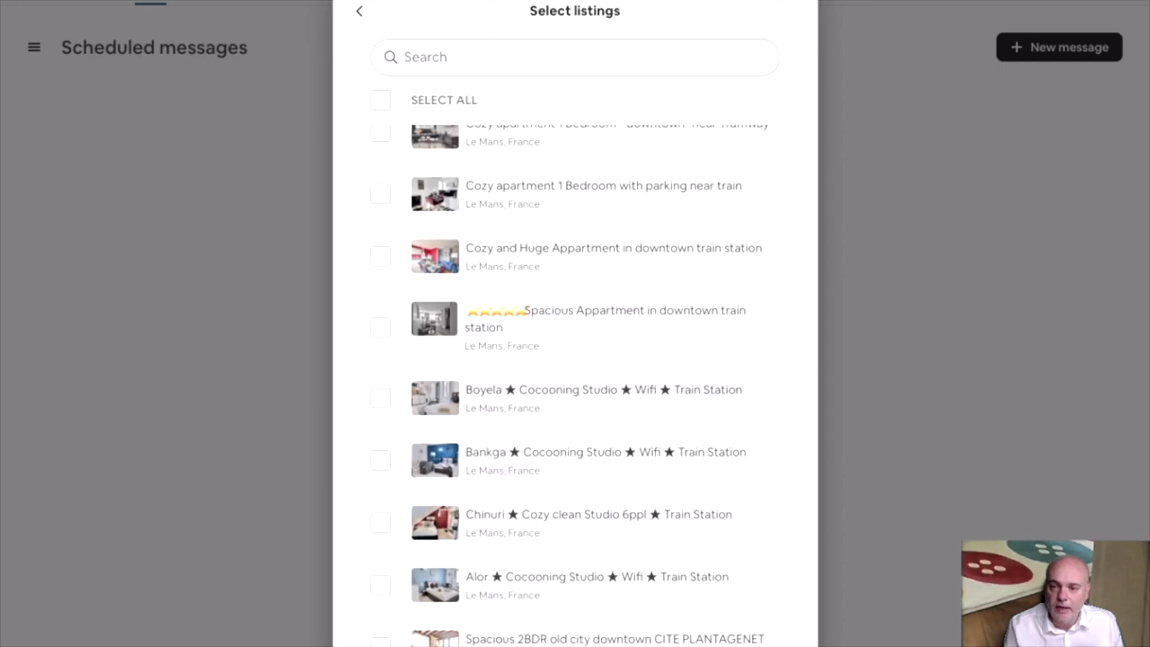
scroll(575, 360, "up", 2)
left_click(380, 157)
left_click(359, 11)
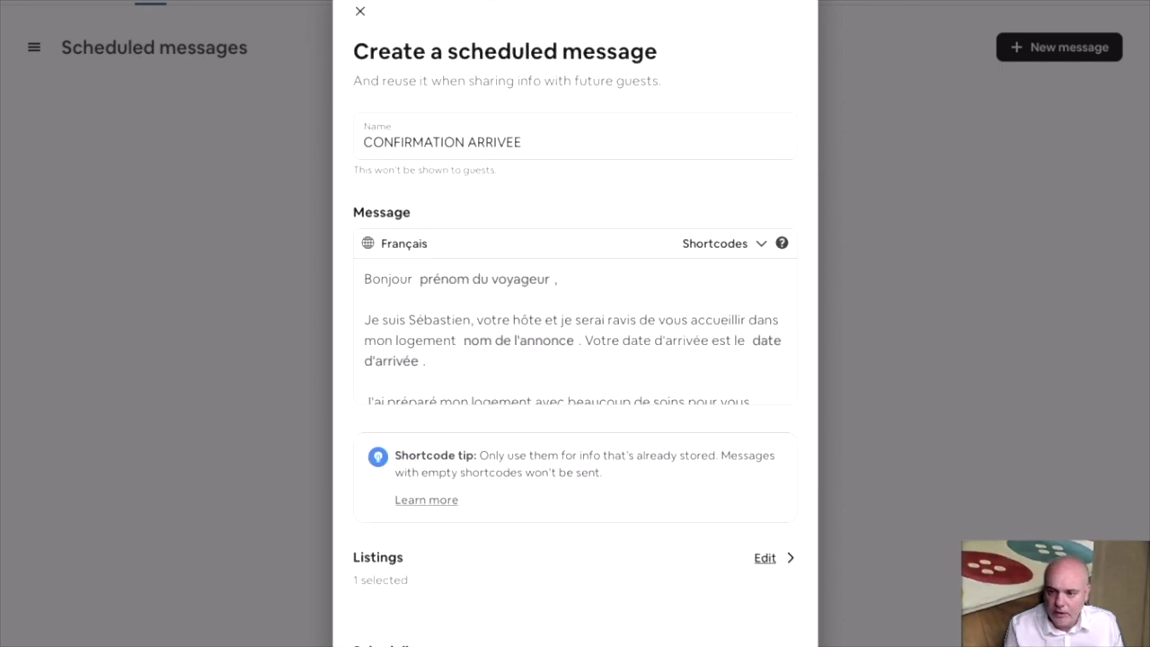
Step: Schedule the message with the action "Booking confirmed" and the sending time "Immediately after"
scroll(574, 359, "down", 2)
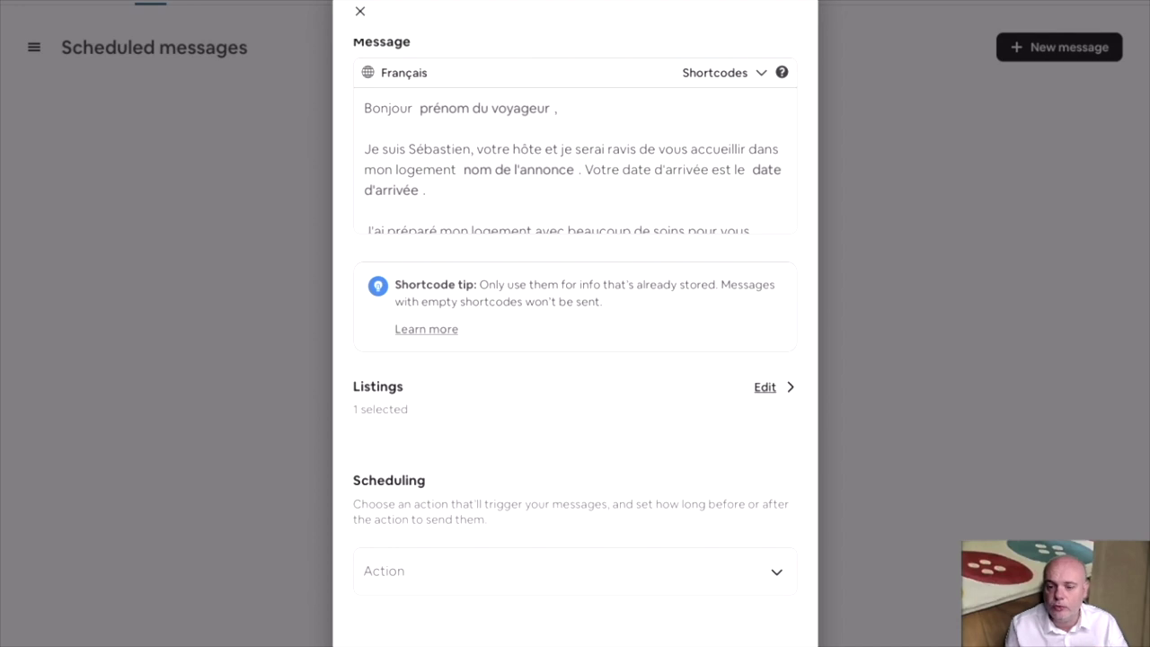
scroll(575, 360, "down", 1)
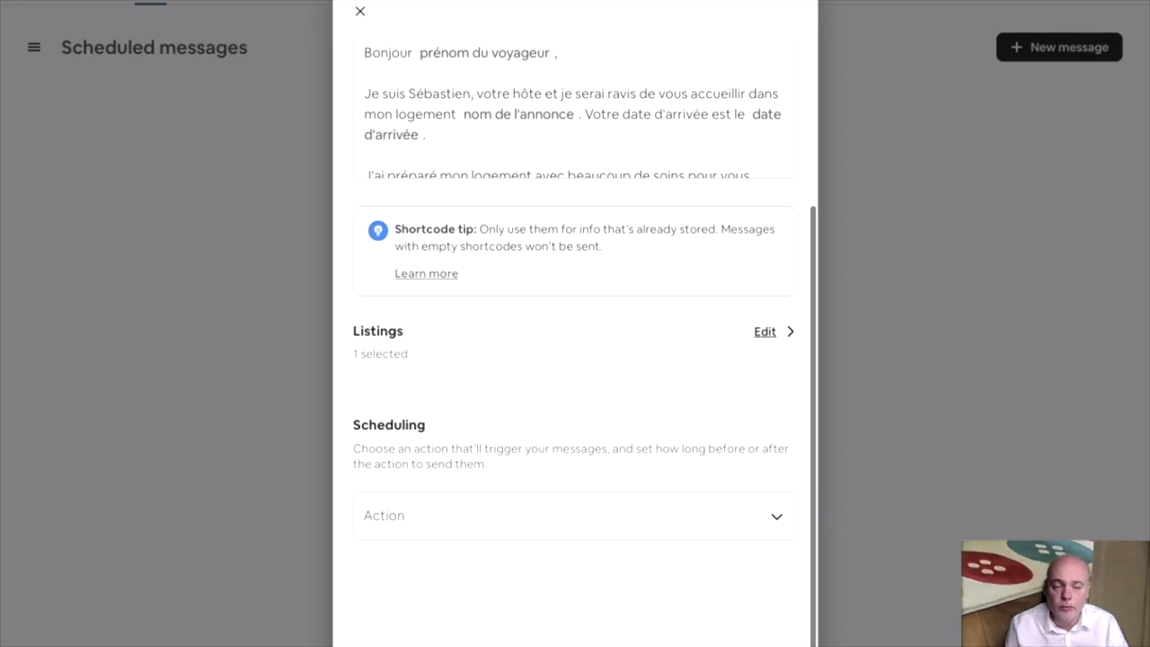
left_click(574, 515)
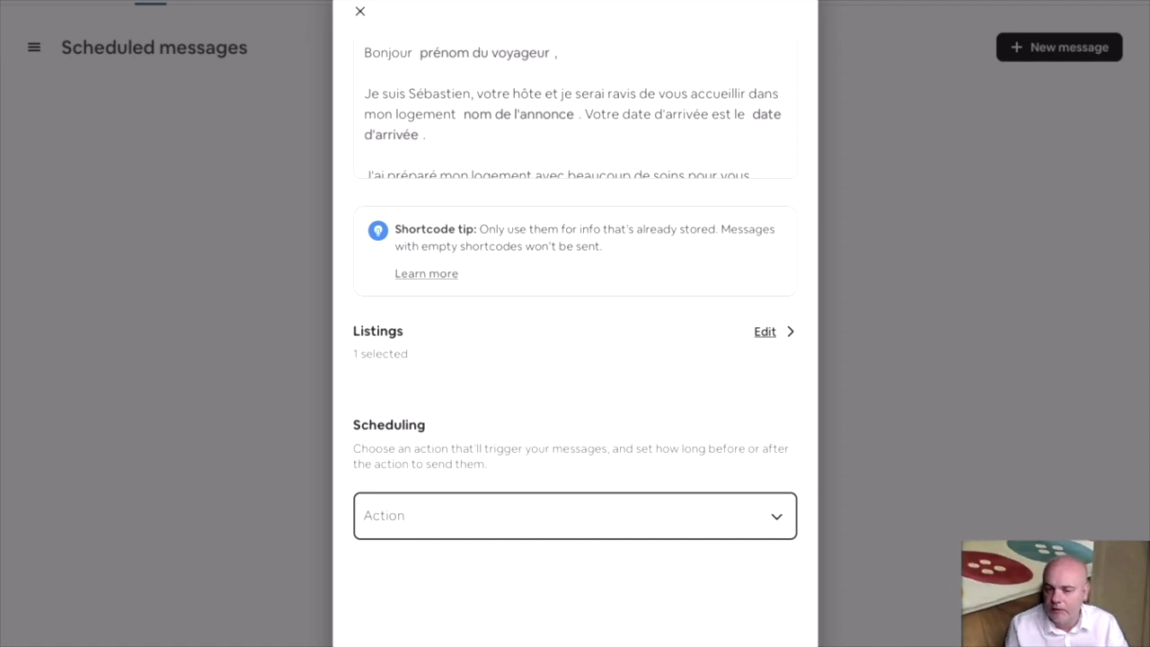
left_click(422, 522)
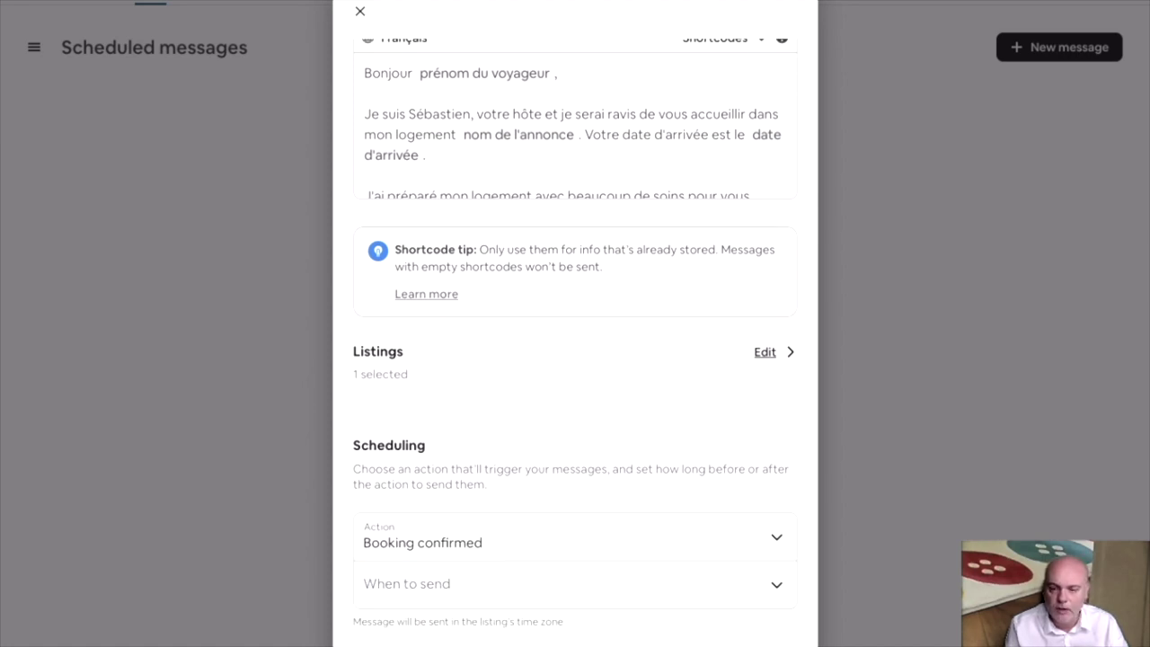
left_click(574, 584)
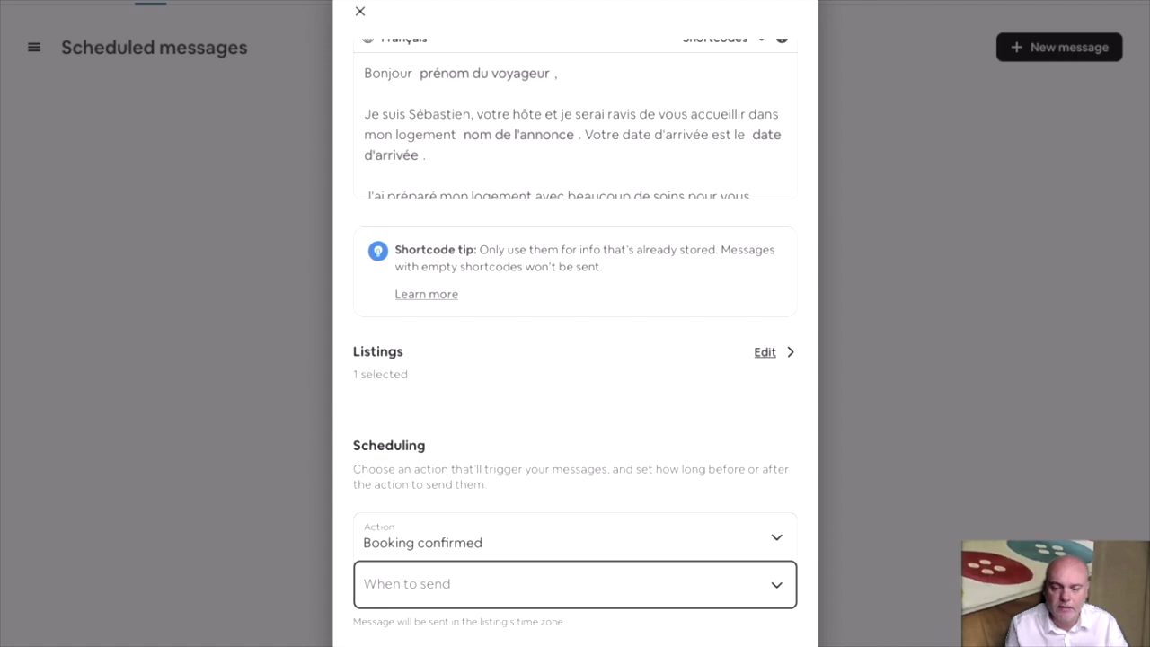
key("Down")
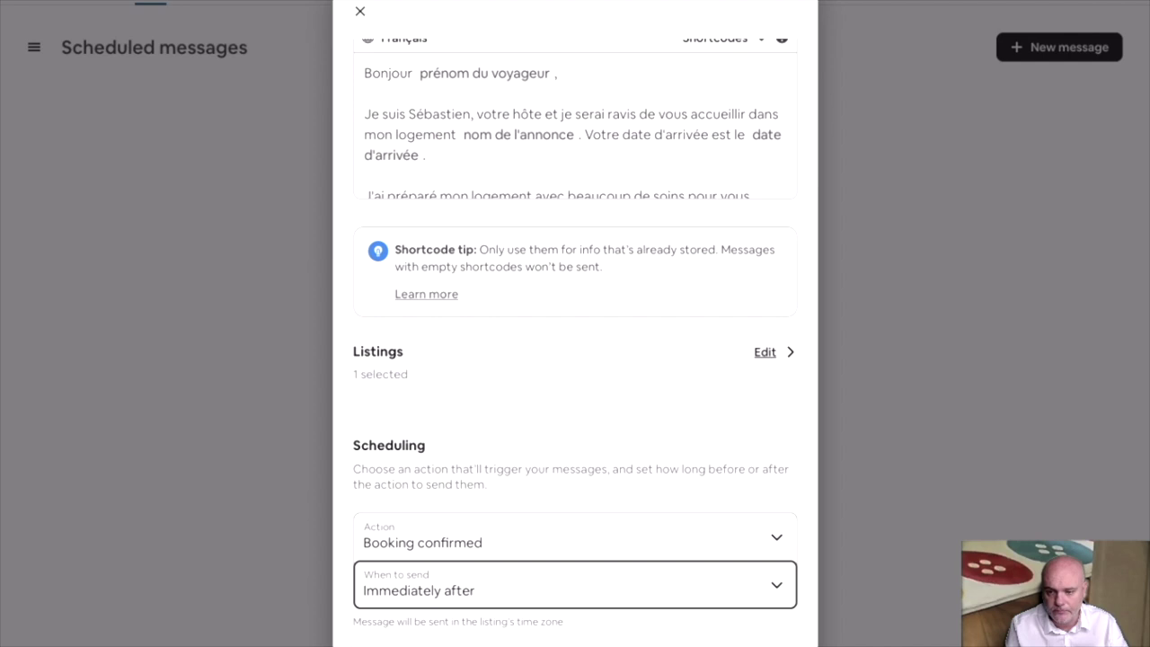
key("shift+Tab")
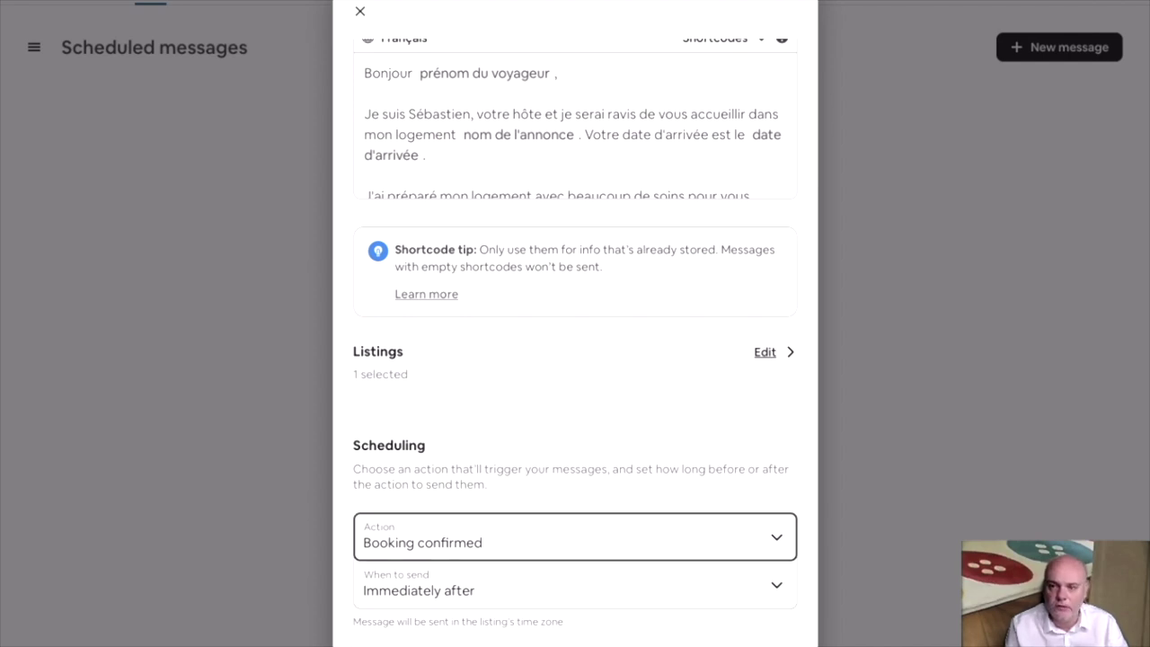
scroll(574, 341, "up", 3)
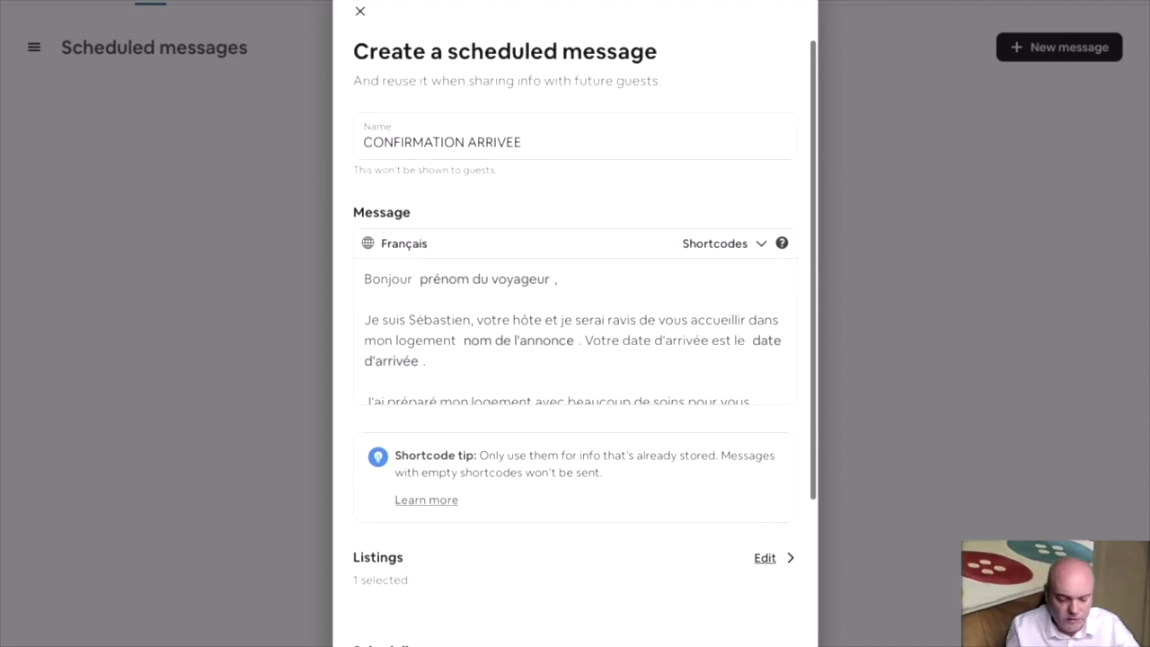
Step: Rename the scheduled message as PROCEDURE CHECKIN
double_click(413, 142)
type("PROCE")
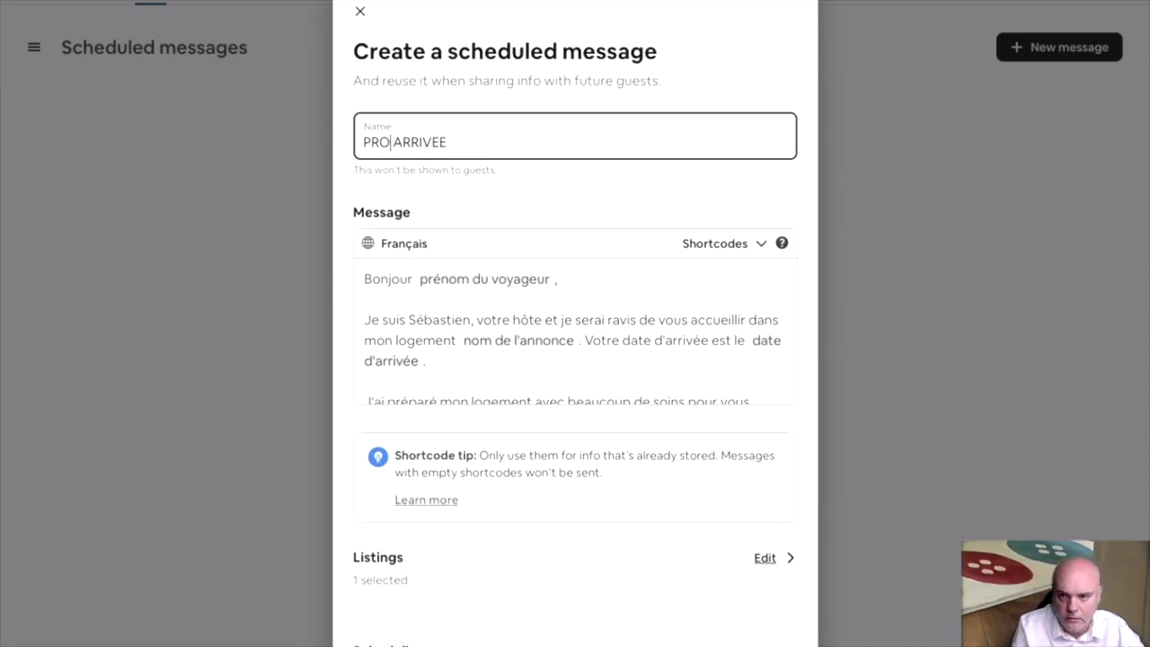
key("BackSpace")
key("BackSpace")
type("CEDURE CHECKIN")
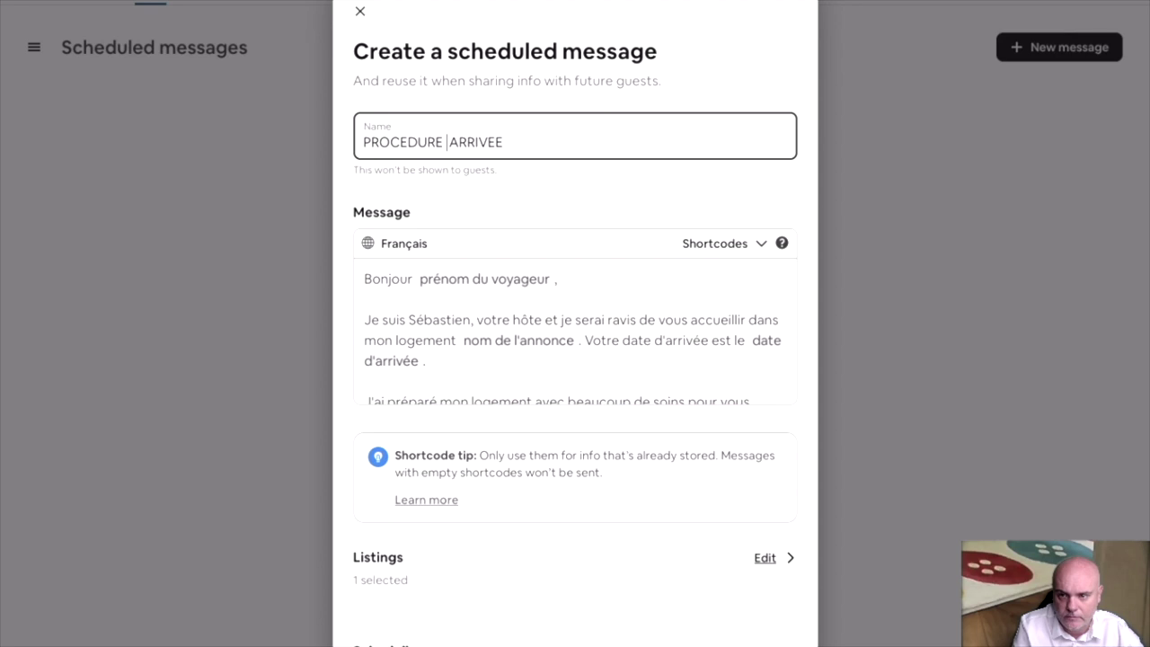
key("shift+Right")
key("shift+Right")
key("shift+Right")
key("shift+Right")
key("shift+Right")
key("shift+Right")
key("shift+Right")
key("shift+Right")
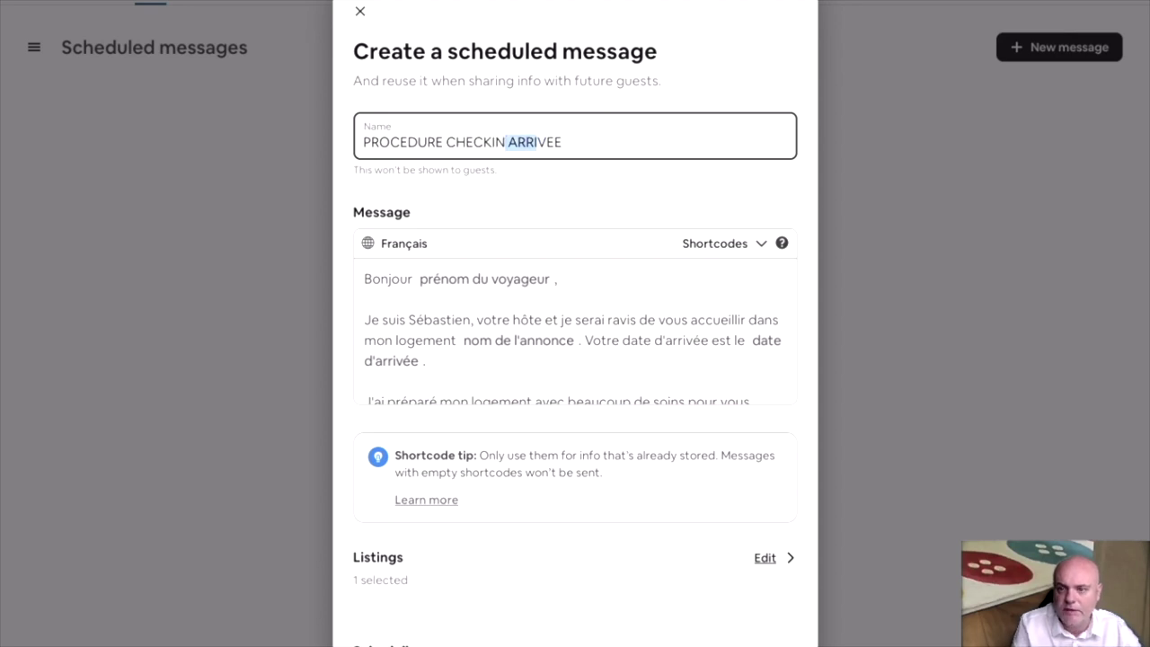
key("BackSpace")
Step: Look through the available shortcodes for check-in details such as address, wifi, house rules and arrival instructions
left_click_drag(564, 320, 458, 341)
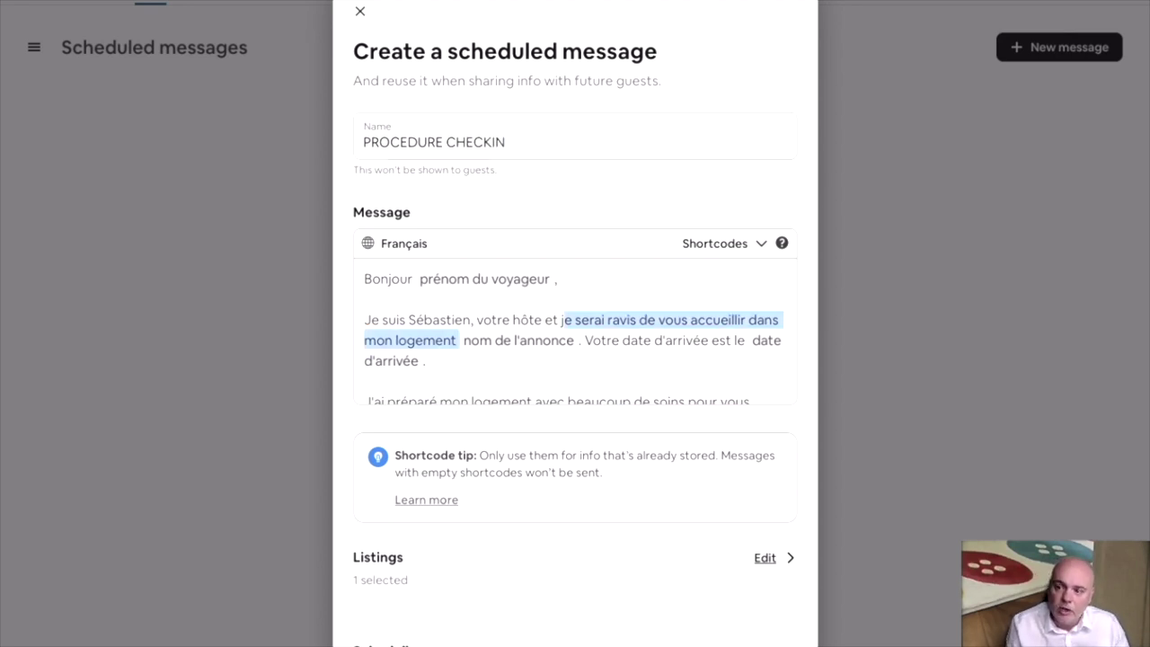
left_click(558, 278)
left_click(723, 243)
scroll(627, 449, "down", 4)
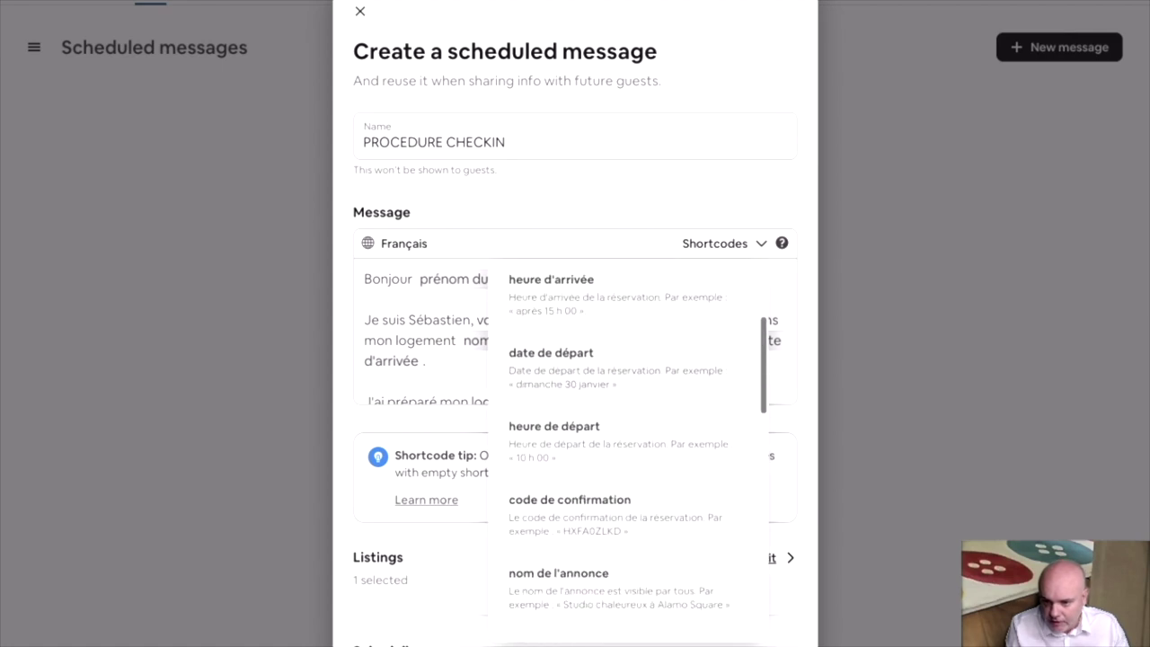
scroll(629, 449, "down", 5)
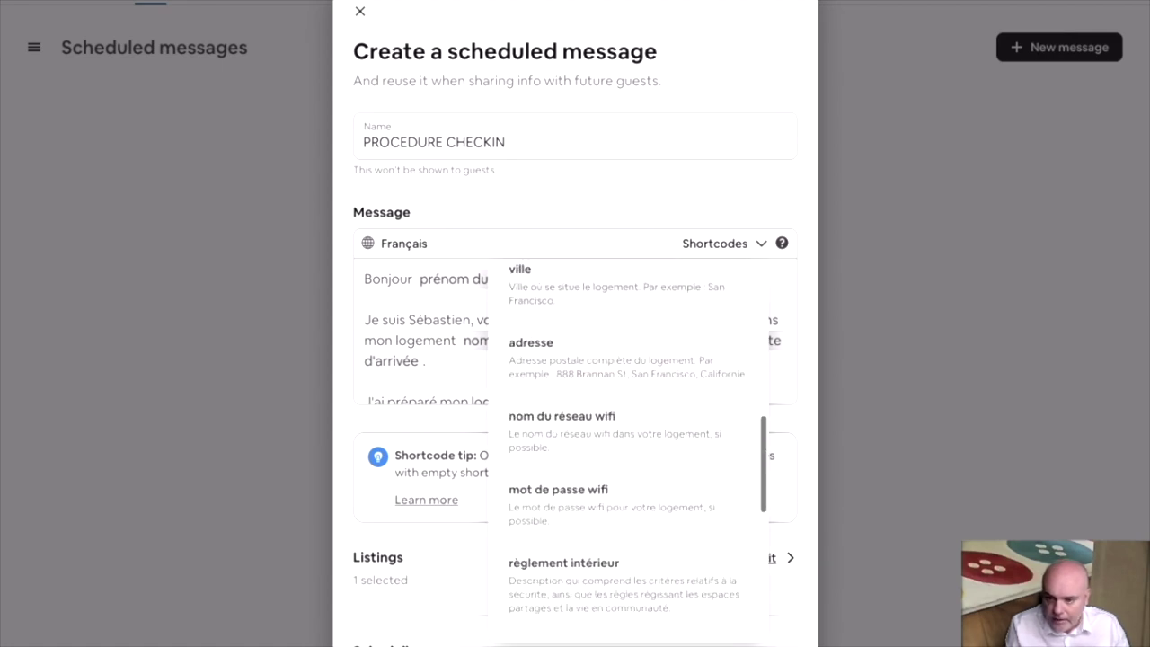
scroll(629, 449, "down", 3)
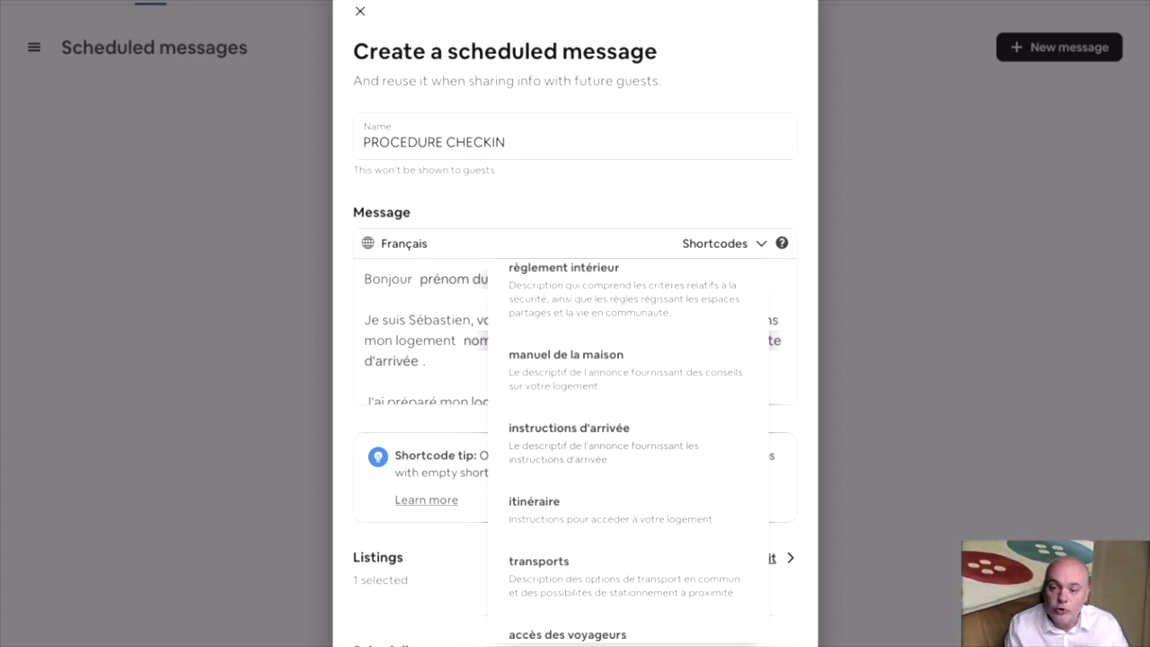
scroll(627, 449, "up", 2)
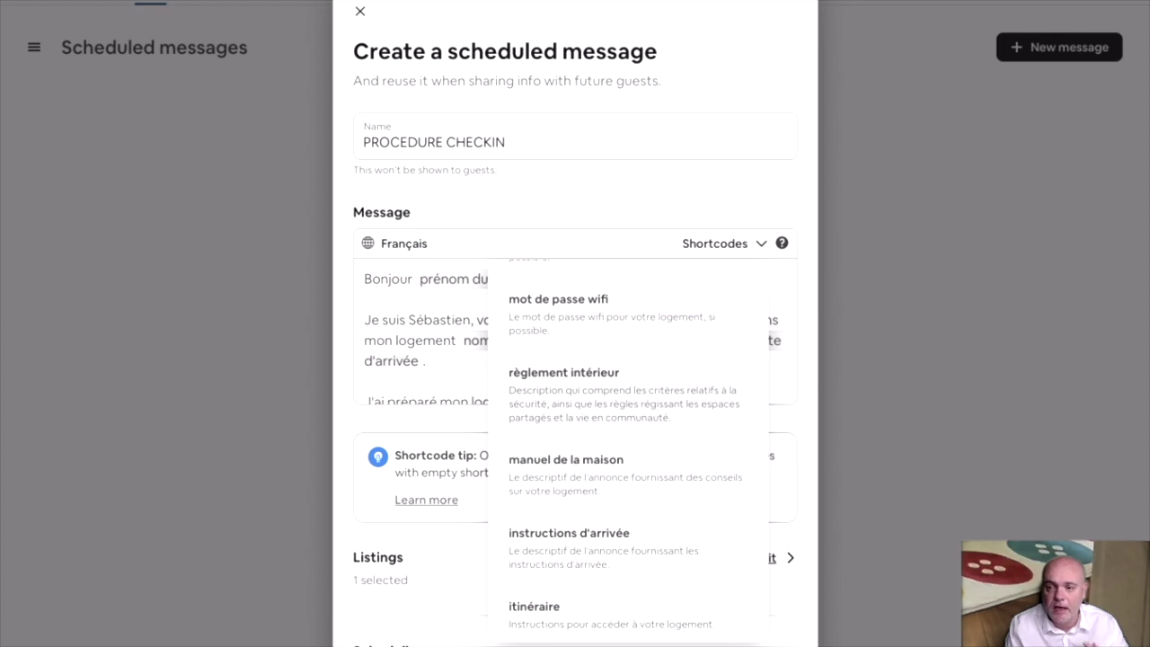
scroll(629, 449, "up", 1)
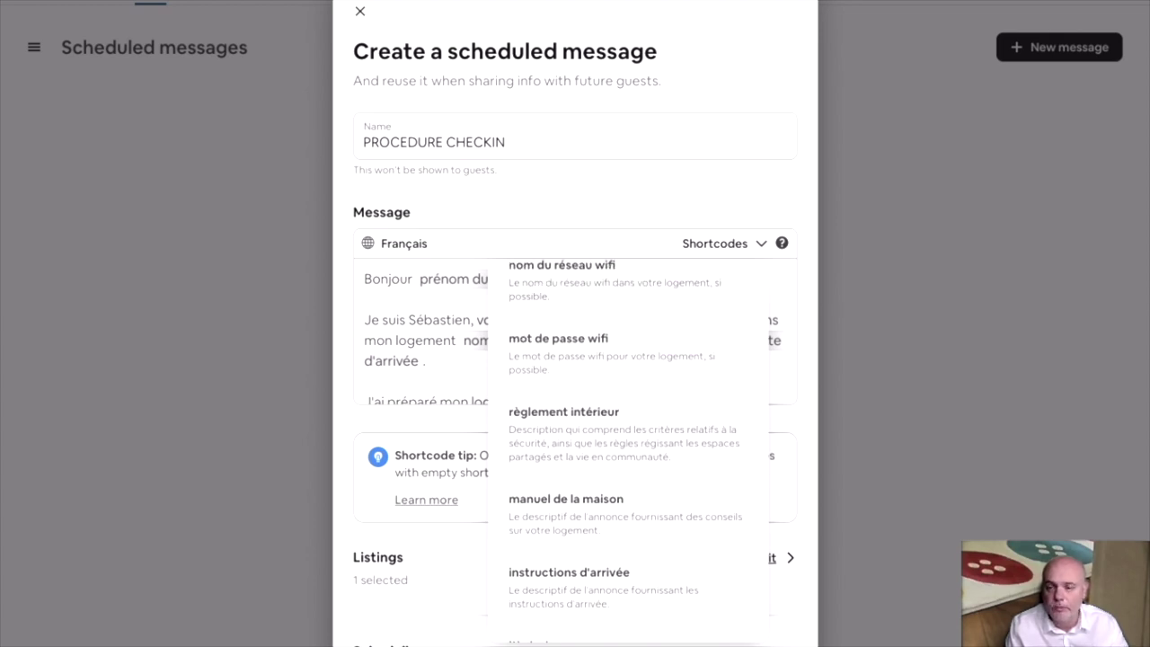
key("Escape")
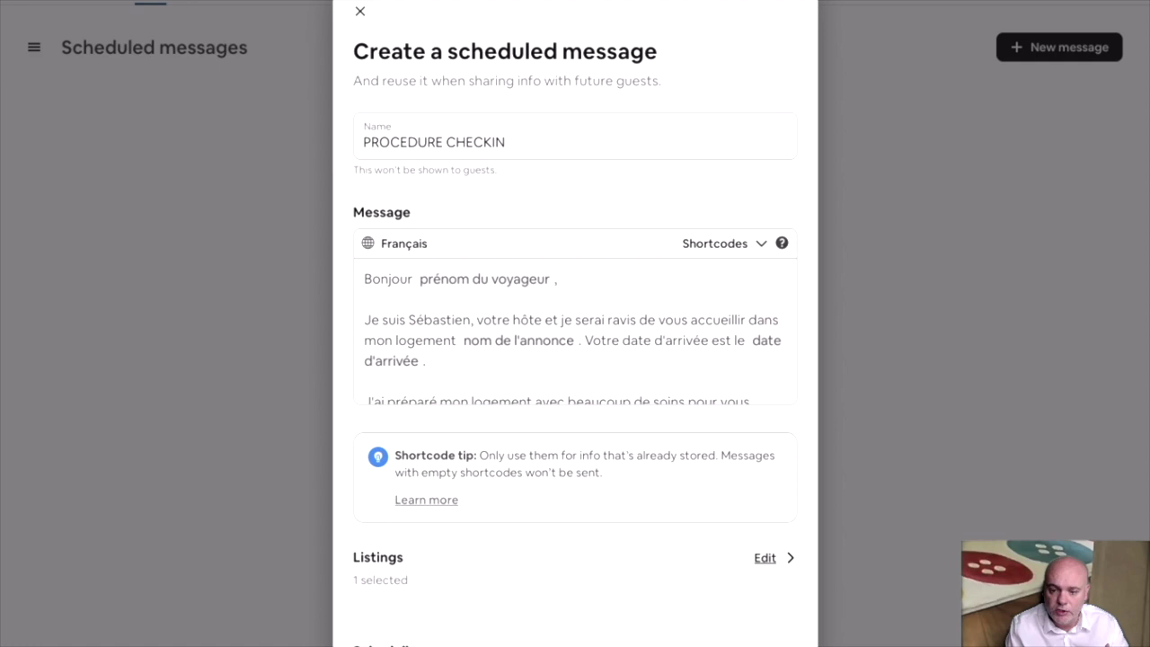
Step: Schedule the message with the action "Check-in", the day "1 day after" and the time 5:00 PM
scroll(575, 359, "down", 3)
left_click(574, 537)
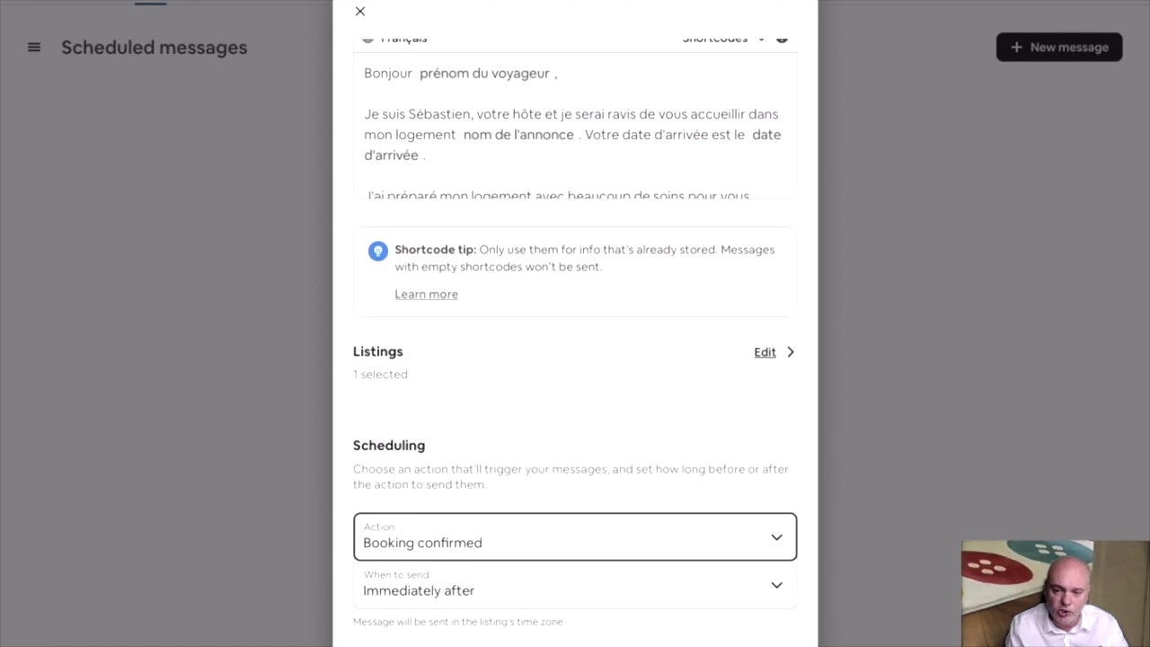
key("Down")
key("Tab")
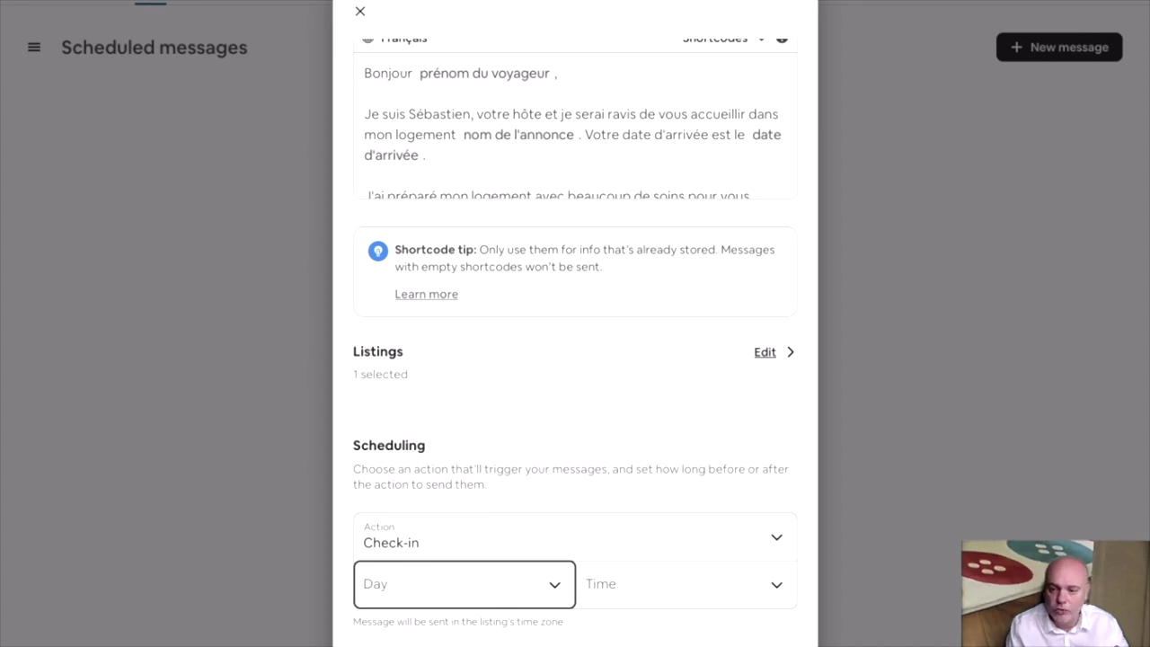
key("Down")
key("Tab")
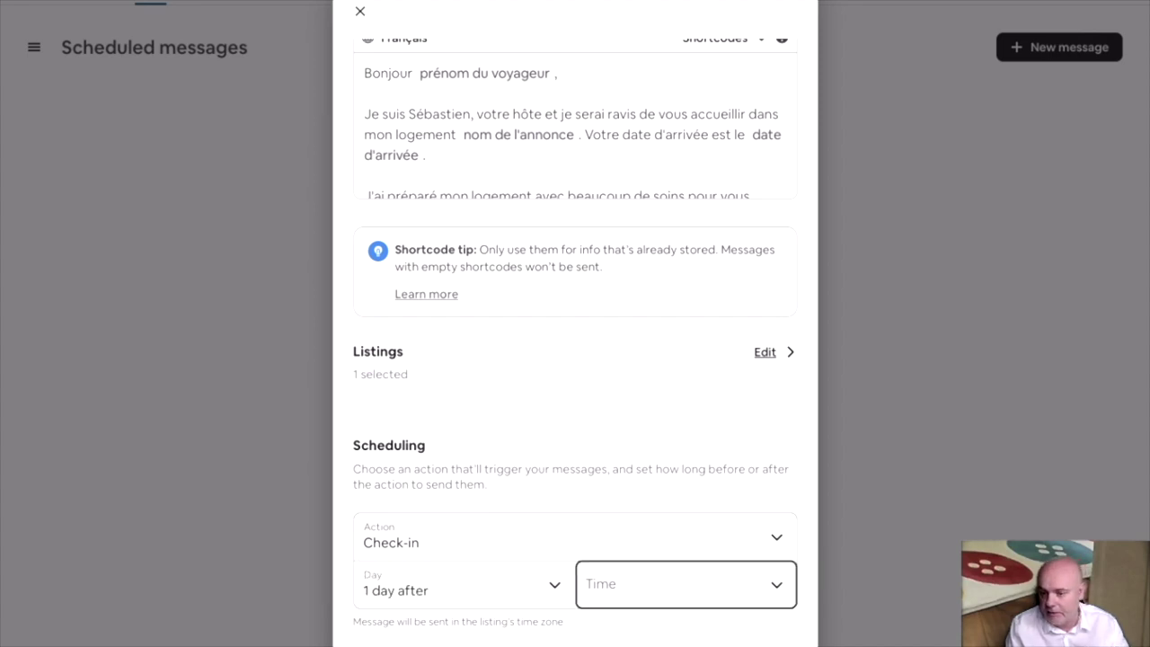
key("Down")
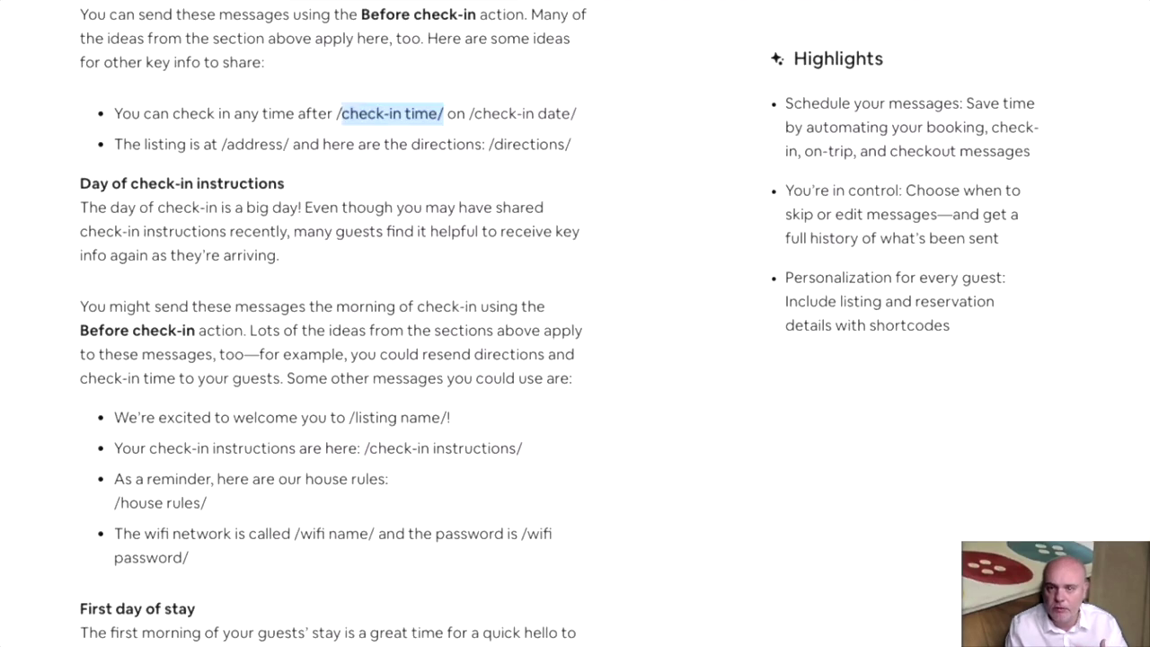
Step: Switch to the help article on scheduled messages and review its content ideas and timing from after booking to checkout
scroll(334, 323, "up", 10)
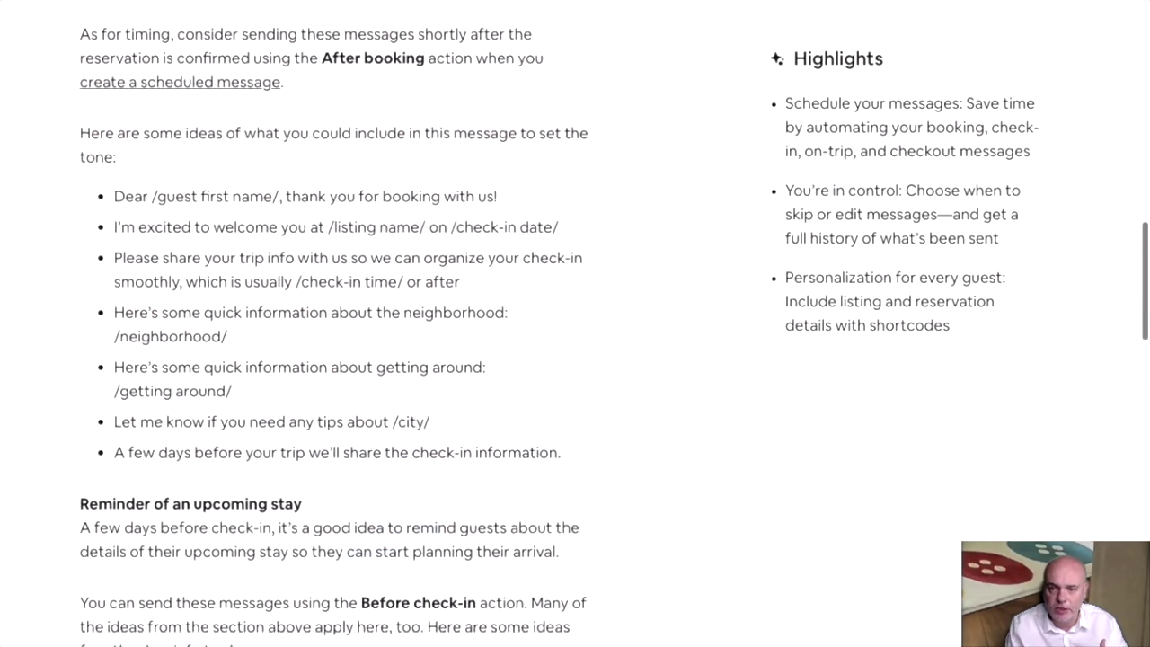
scroll(333, 324, "down", 5)
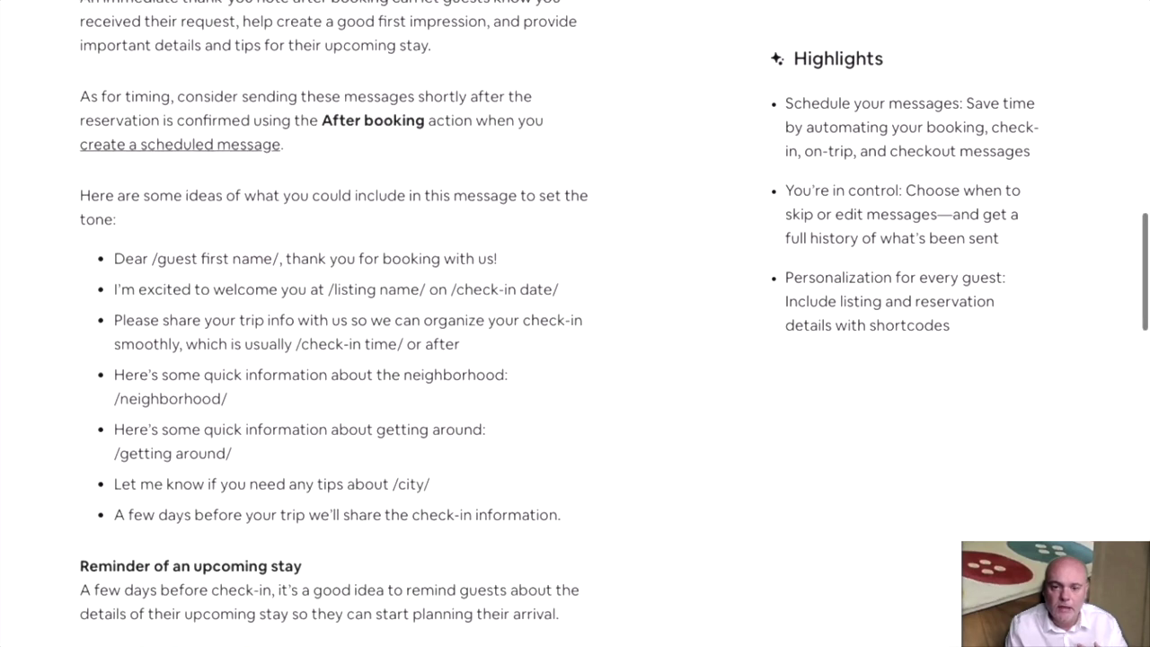
scroll(575, 323, "down", 5)
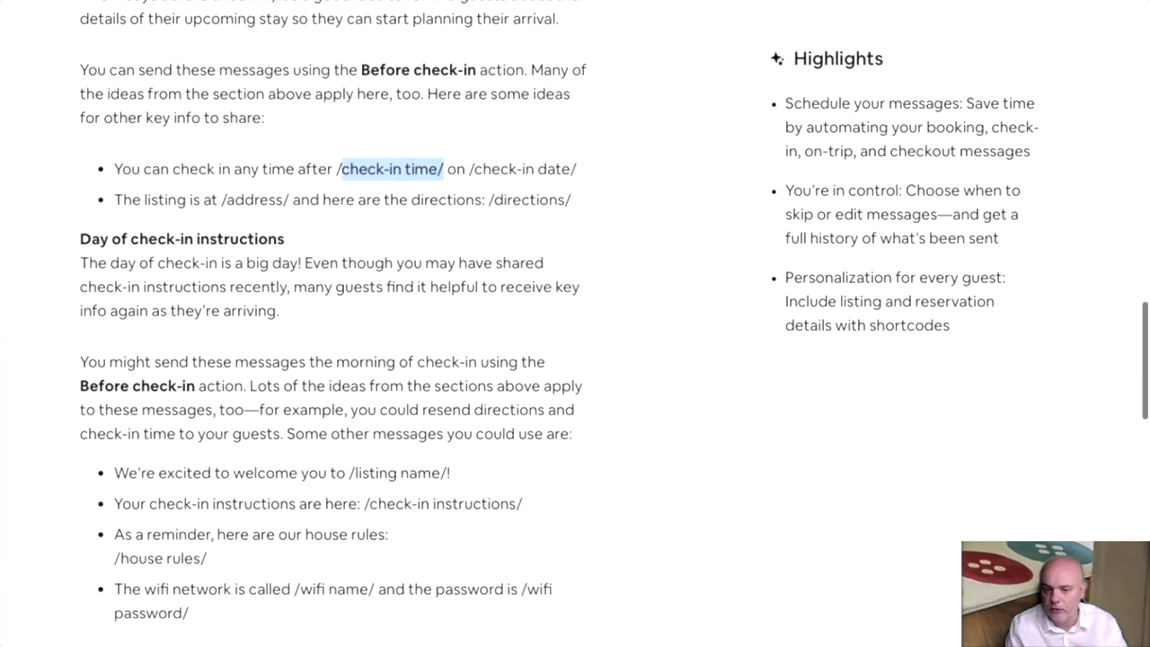
scroll(575, 323, "down", 3)
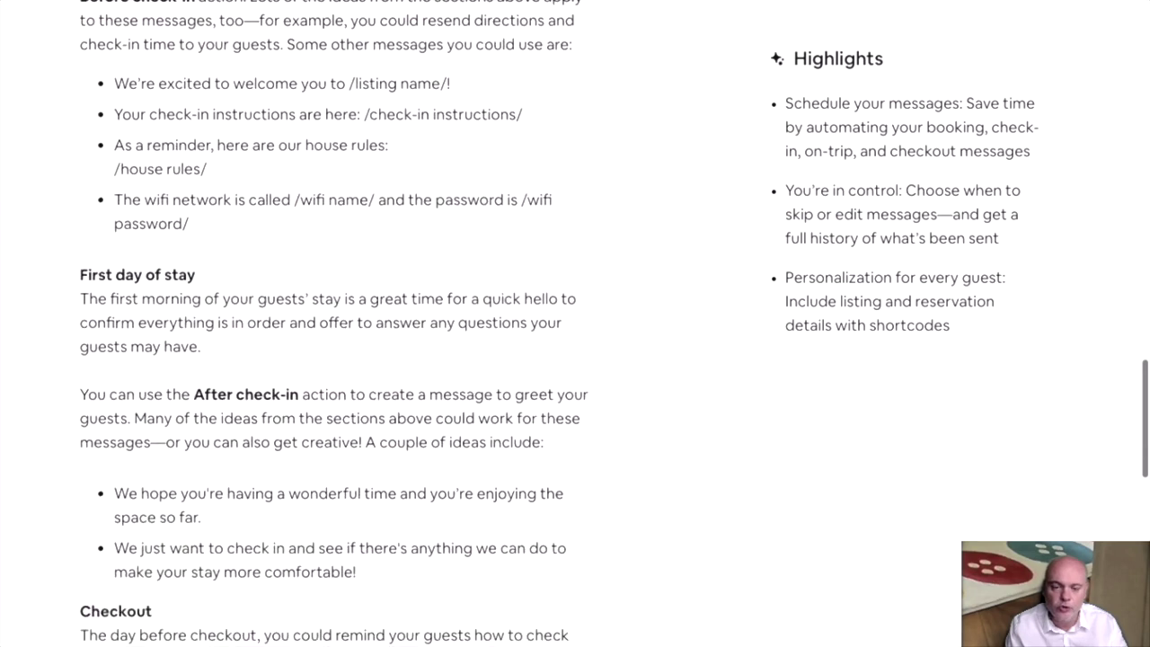
scroll(575, 323, "down", 3)
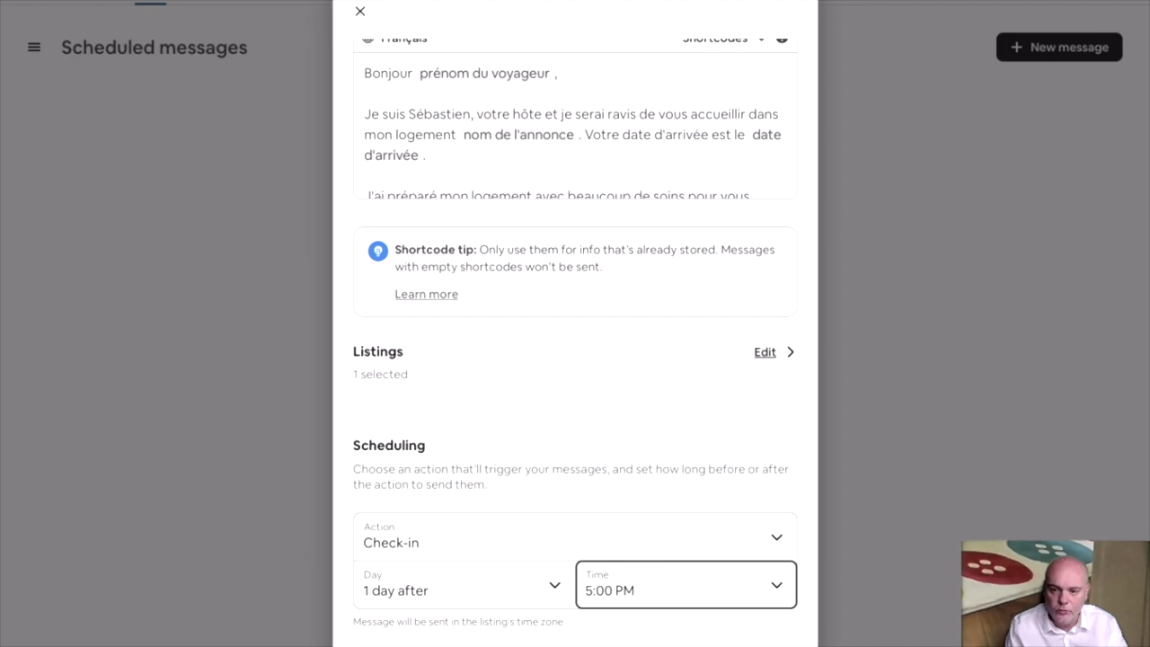
Step: Schedule the message with the action "Checkout", the day "1 day after" and the time 1:00 PM
left_click(575, 536)
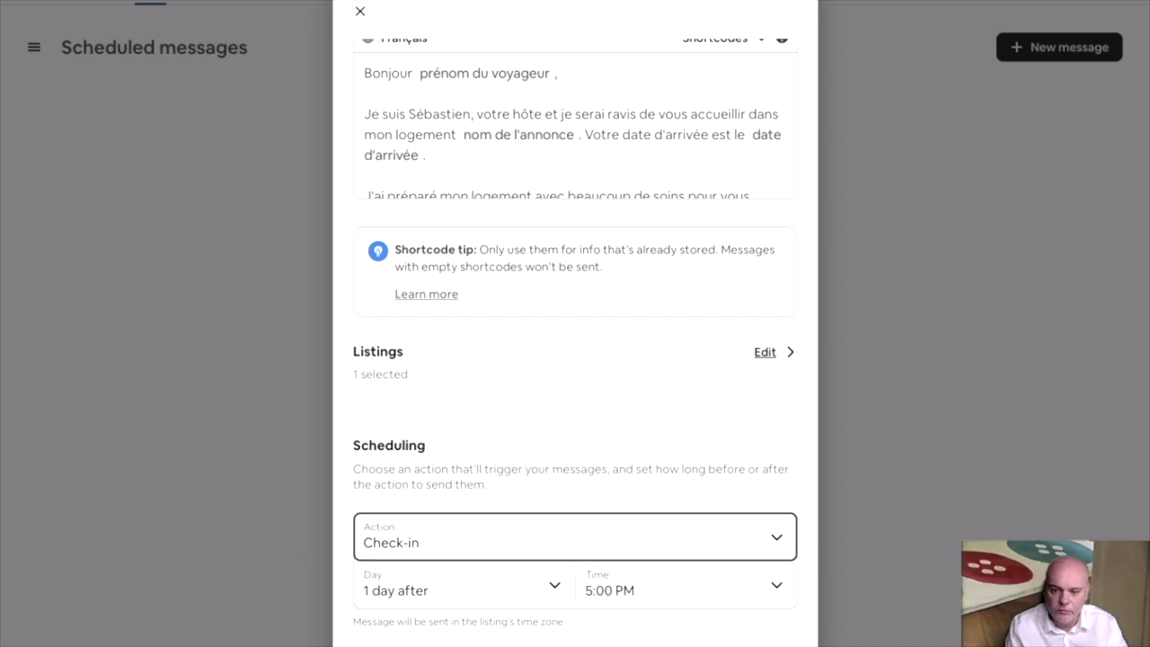
key("Down")
left_click(464, 584)
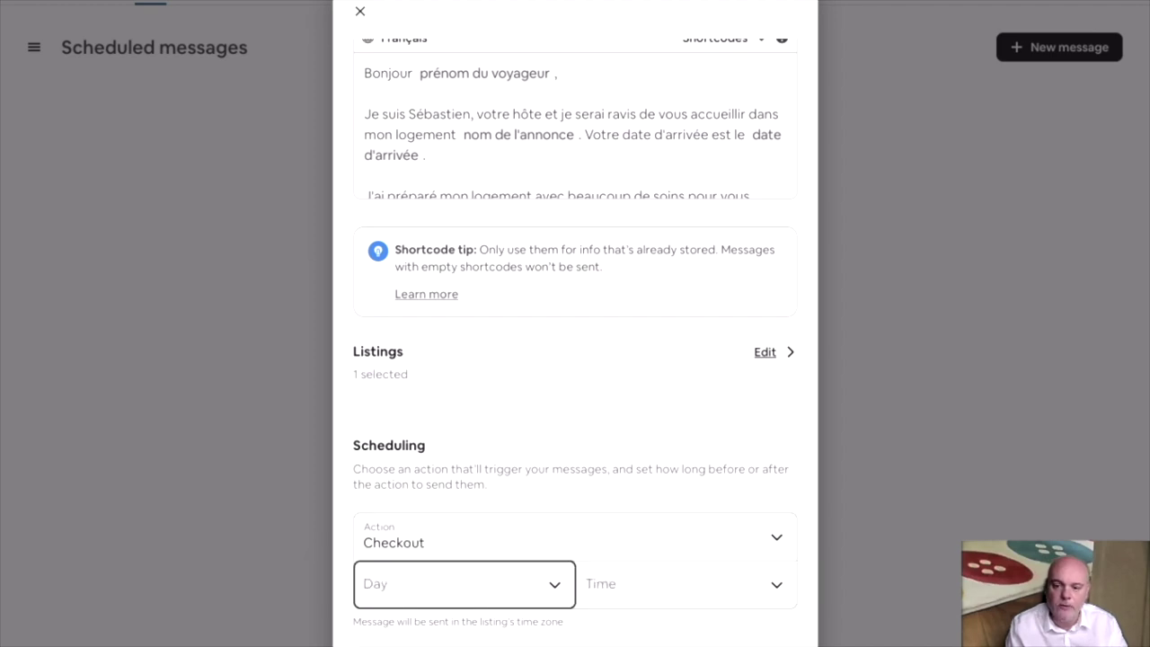
key("Down")
key("Tab")
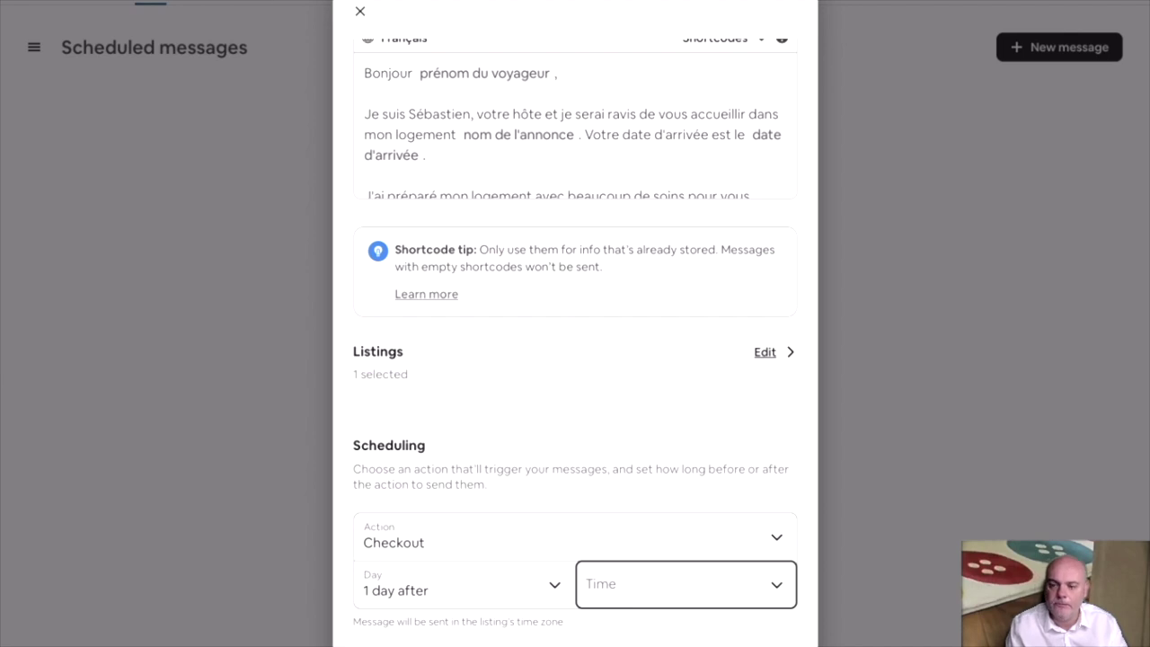
key("Down")
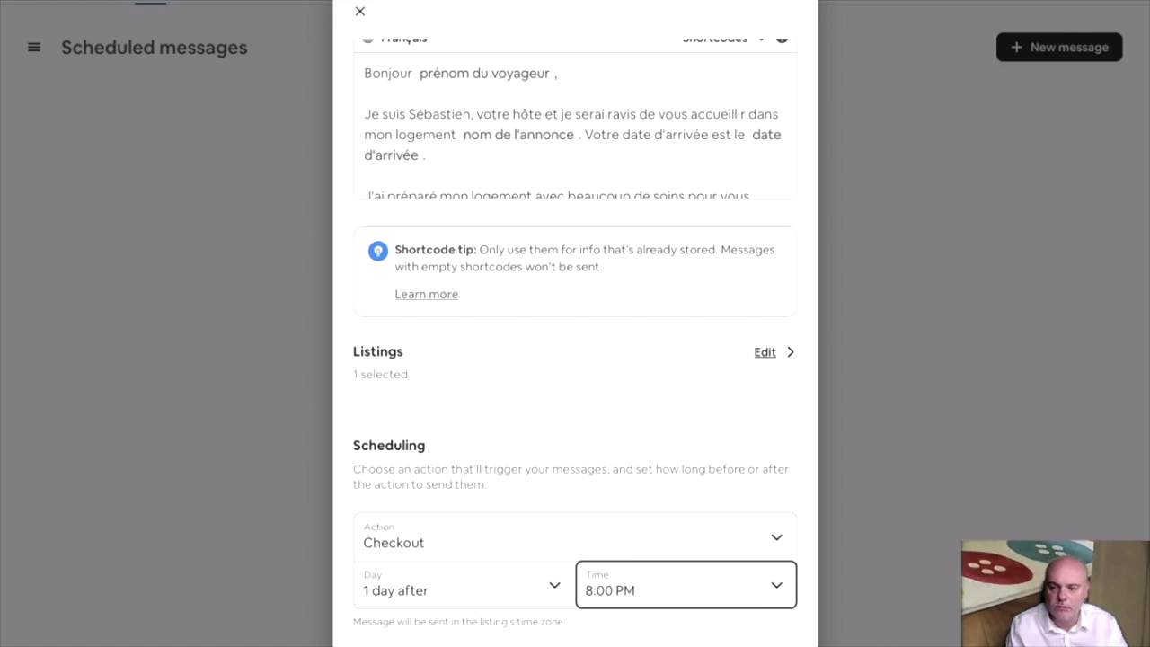
key("1")
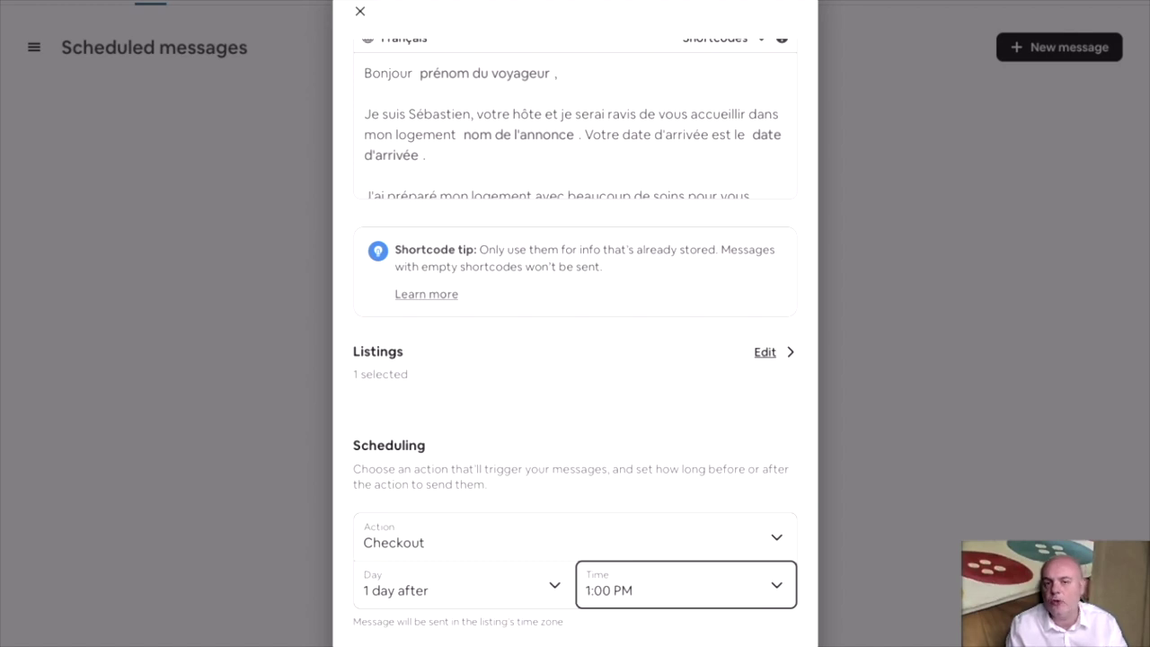
Step: Also assign the message to the Cozy Studio with car park, the 1 Bedroom near Tramway and the 1 Bedroom with parking near train listings
scroll(575, 348, "up", 5)
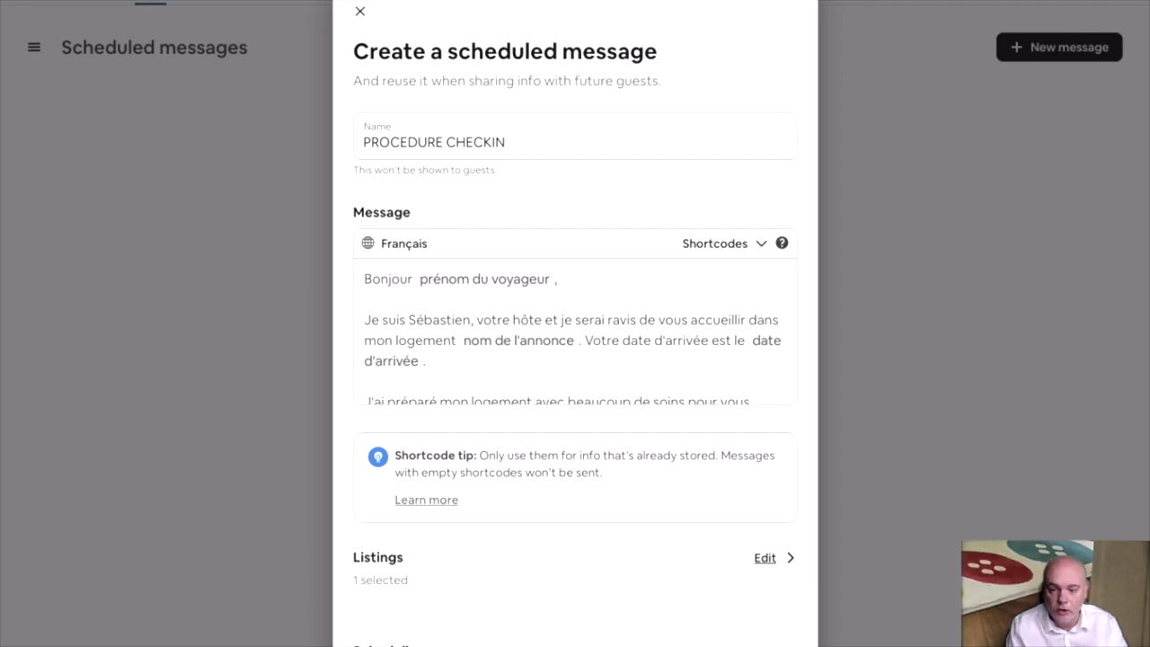
scroll(574, 360, "down", 3)
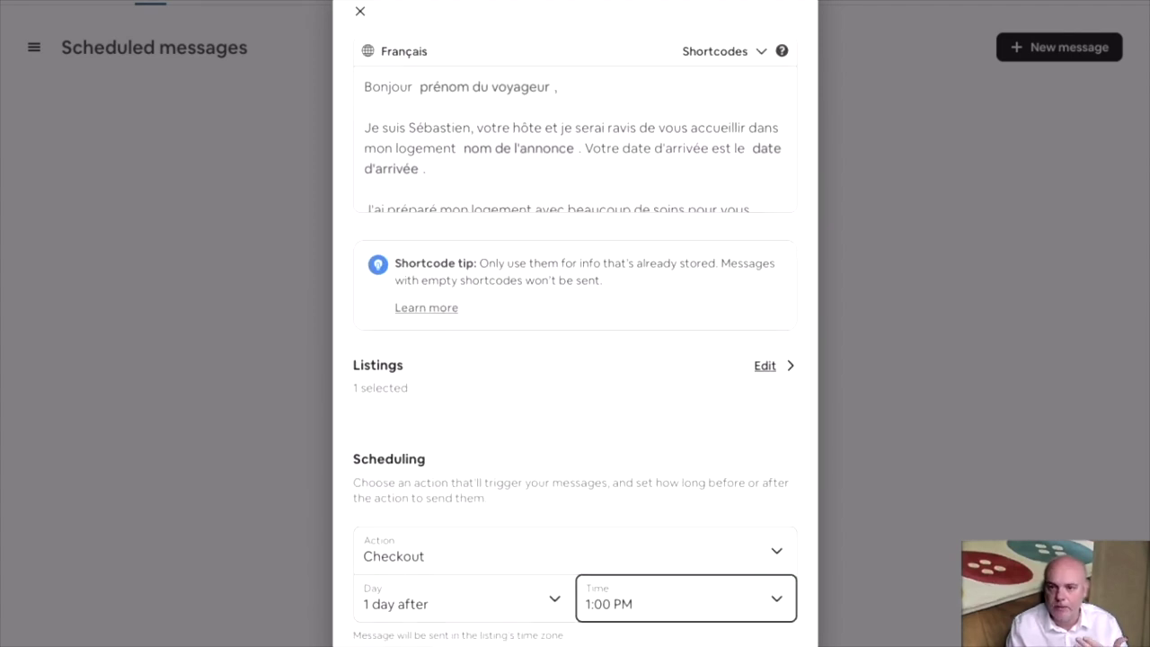
scroll(575, 359, "up", 2)
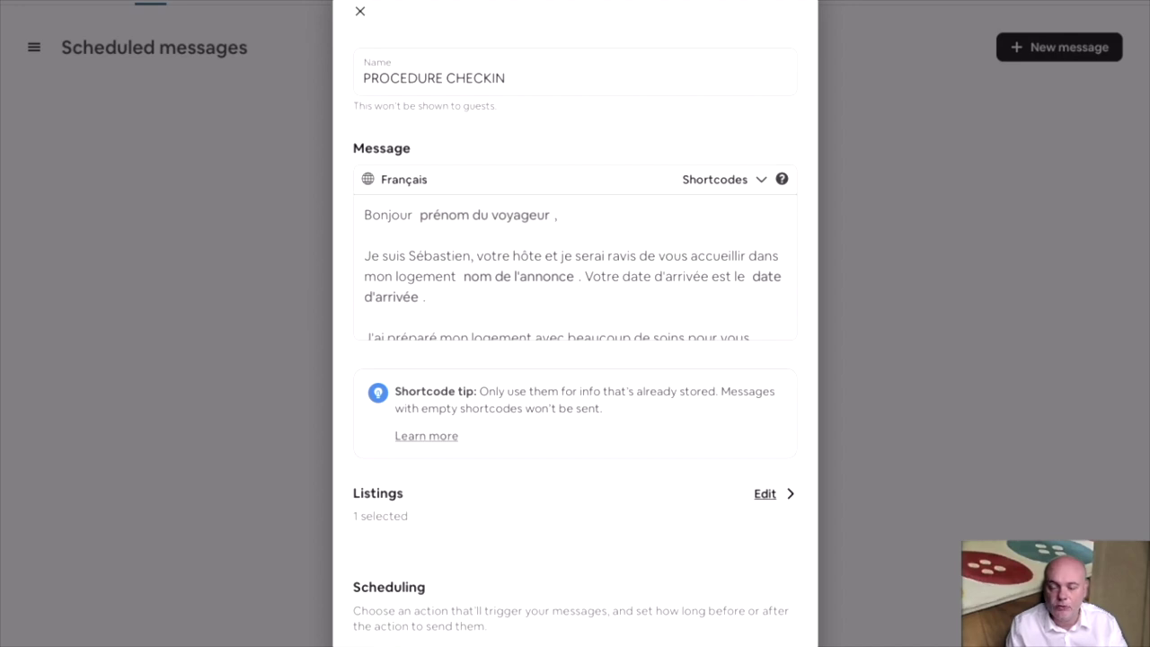
left_click(764, 493)
left_click(380, 154)
left_click(380, 216)
left_click(380, 278)
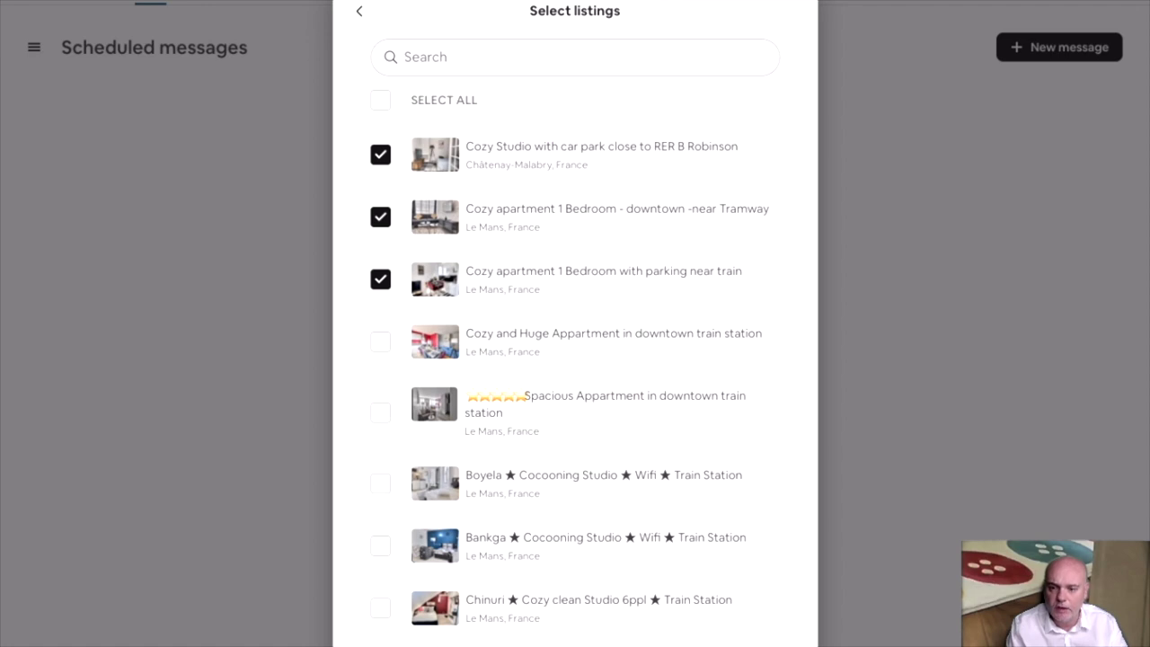
left_click(359, 11)
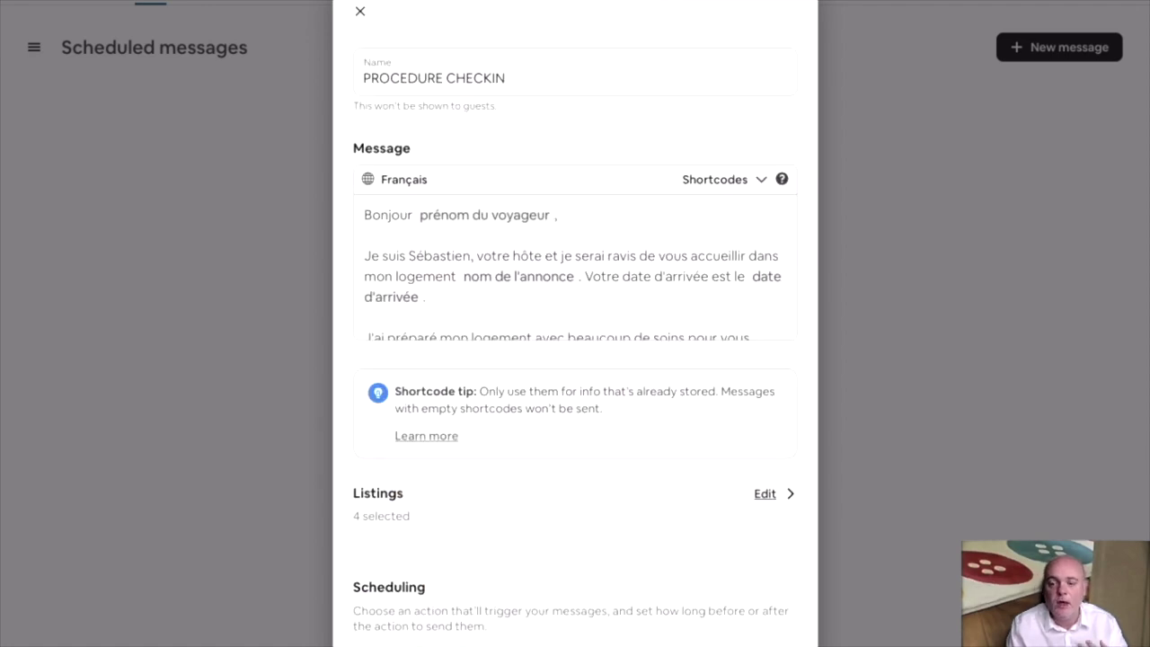
scroll(575, 360, "down", 2)
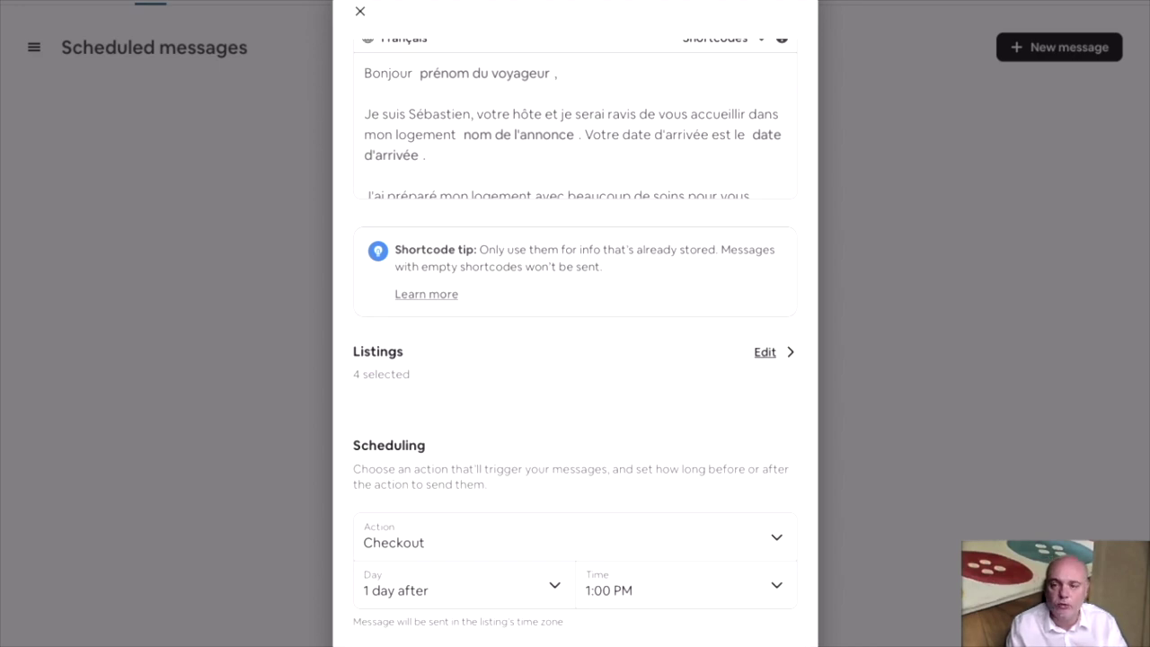
scroll(575, 359, "up", 1)
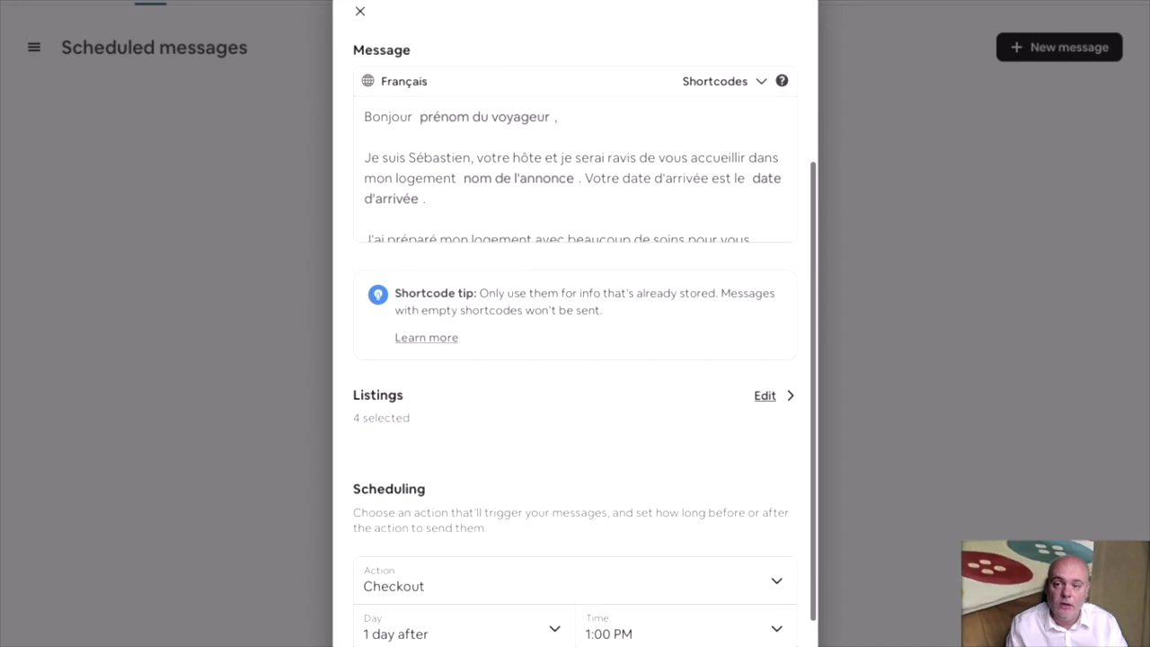
scroll(575, 359, "up", 3)
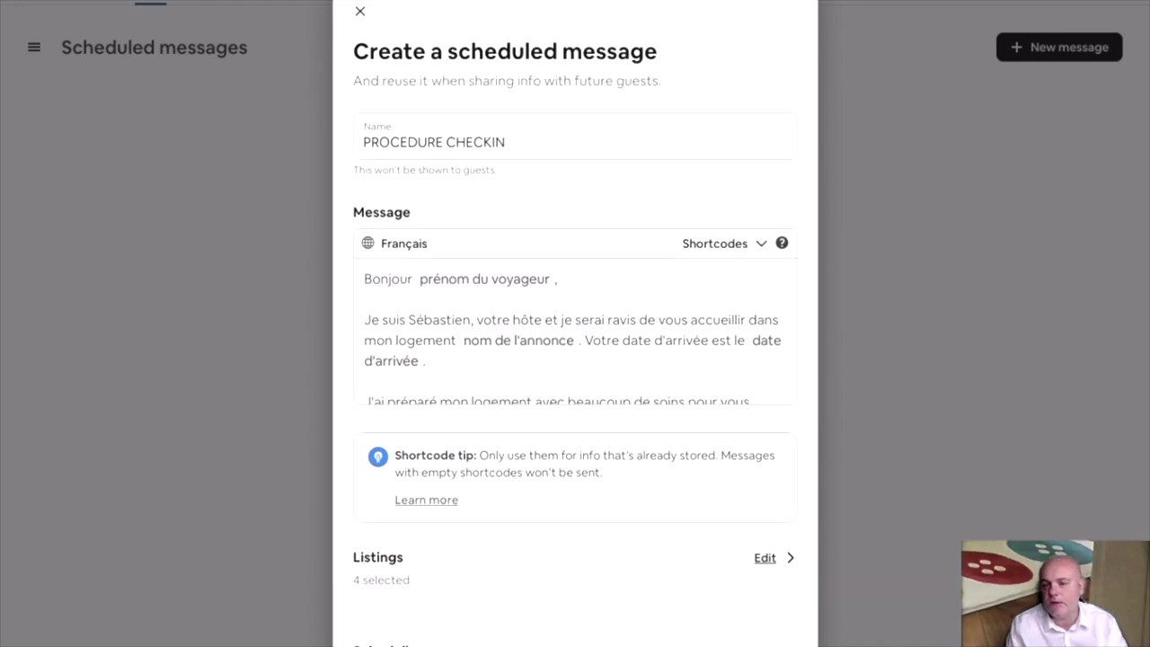